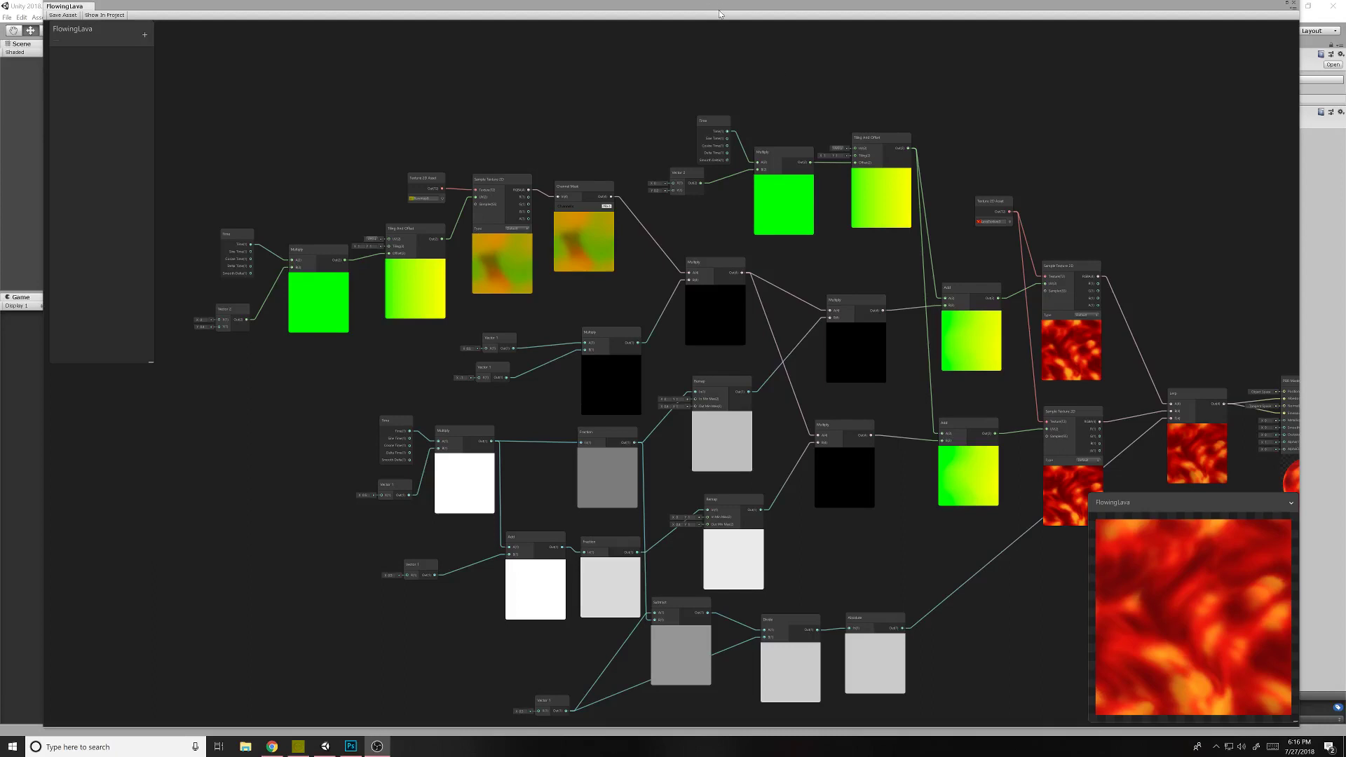
Step: Look over the whole FlowingLava shader graph, and bring up the FlowMap Painter page in the browser
{"action": "left_click_drag", "start_coordinate": [707, 9], "coordinate": [709, 13]}
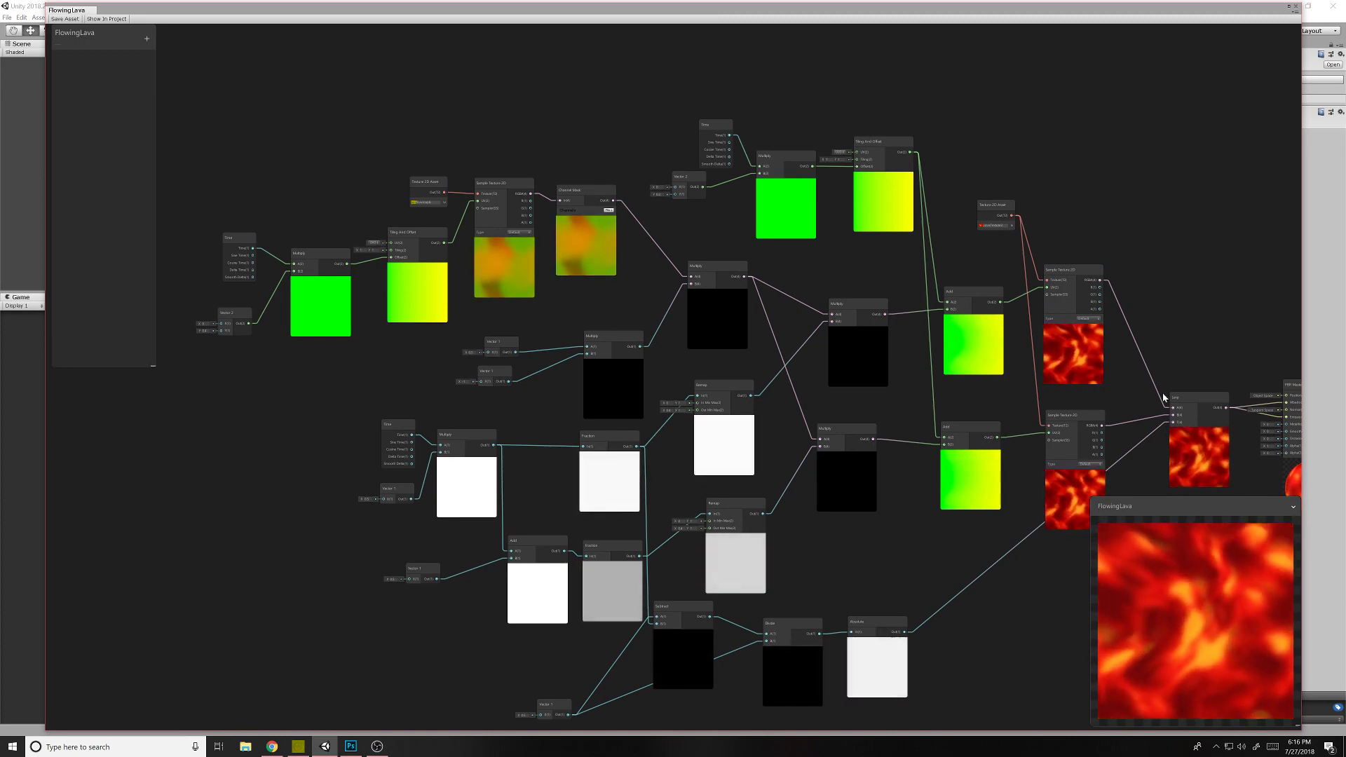
{"action": "middle_click_drag", "start_coordinate": [1196, 335], "coordinate": [995, 228]}
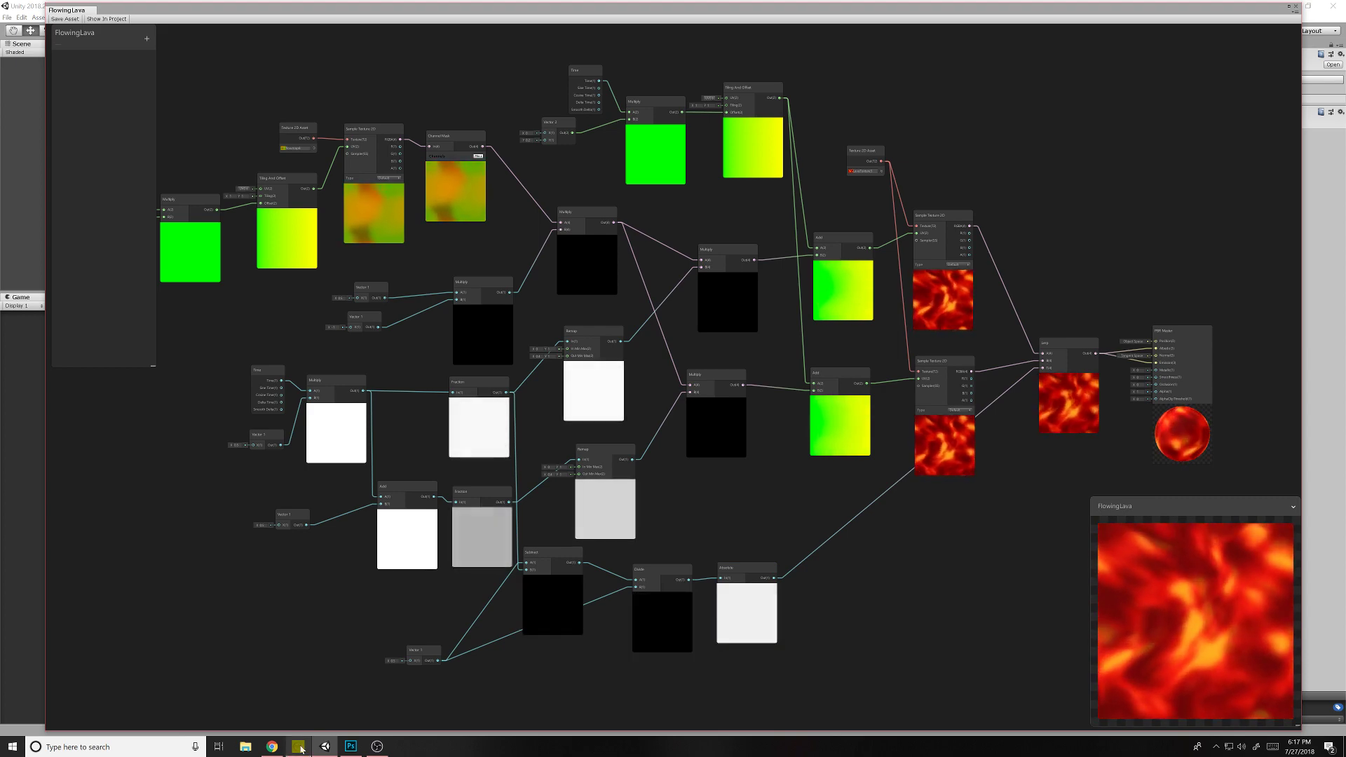
{"action": "left_click", "coordinate": [270, 748]}
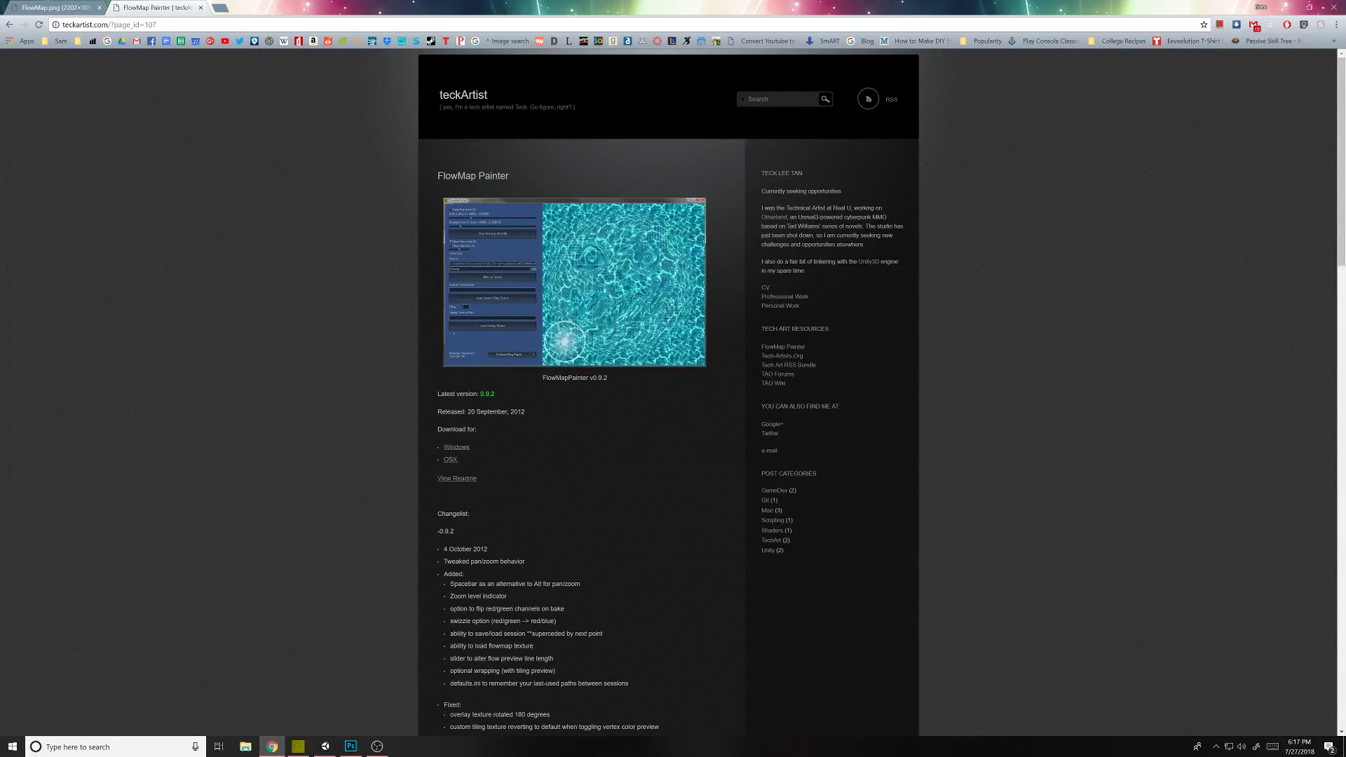
Step: Switch to FlowMapPainter, set the brush radius to 32.78 and strength to about 59%, and paint flow strokes across the water texture
{"action": "left_click", "coordinate": [298, 747]}
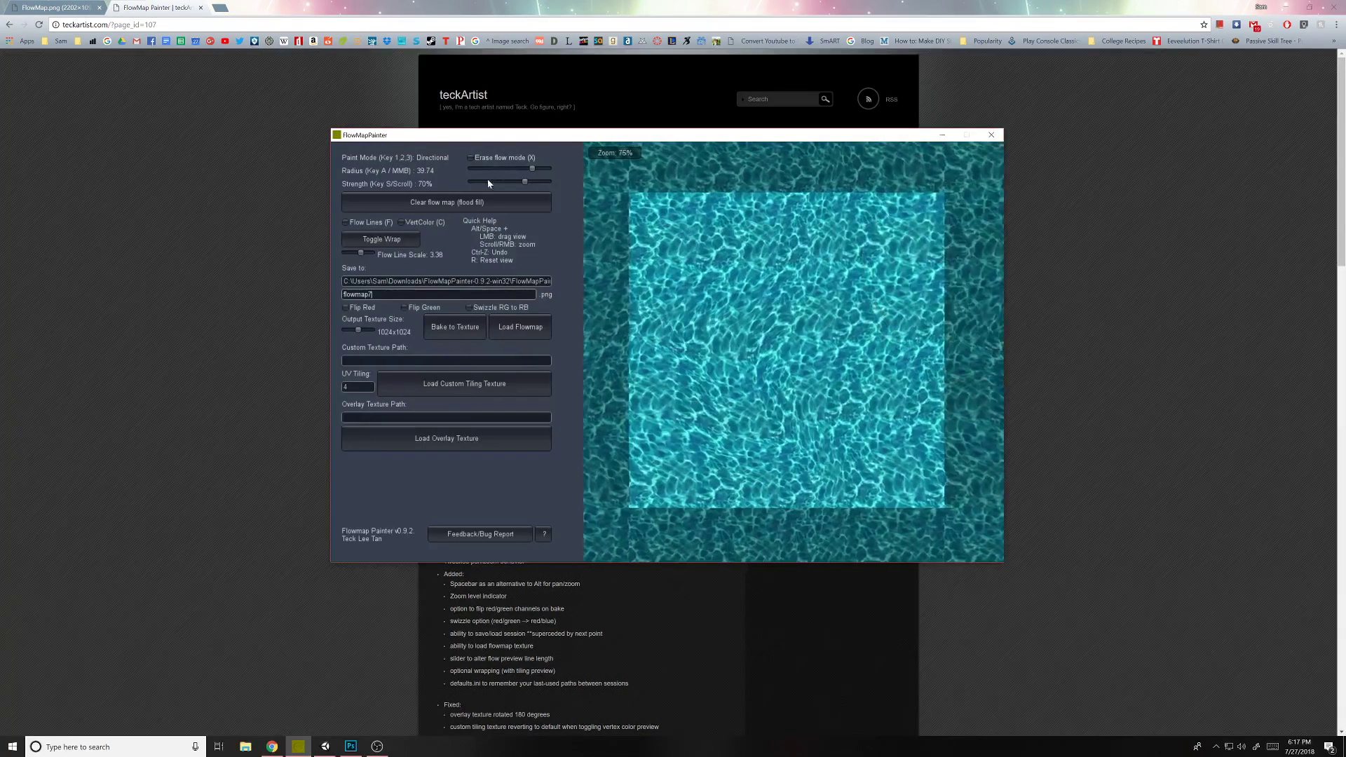
{"action": "left_click_drag", "start_coordinate": [533, 168], "coordinate": [516, 183]}
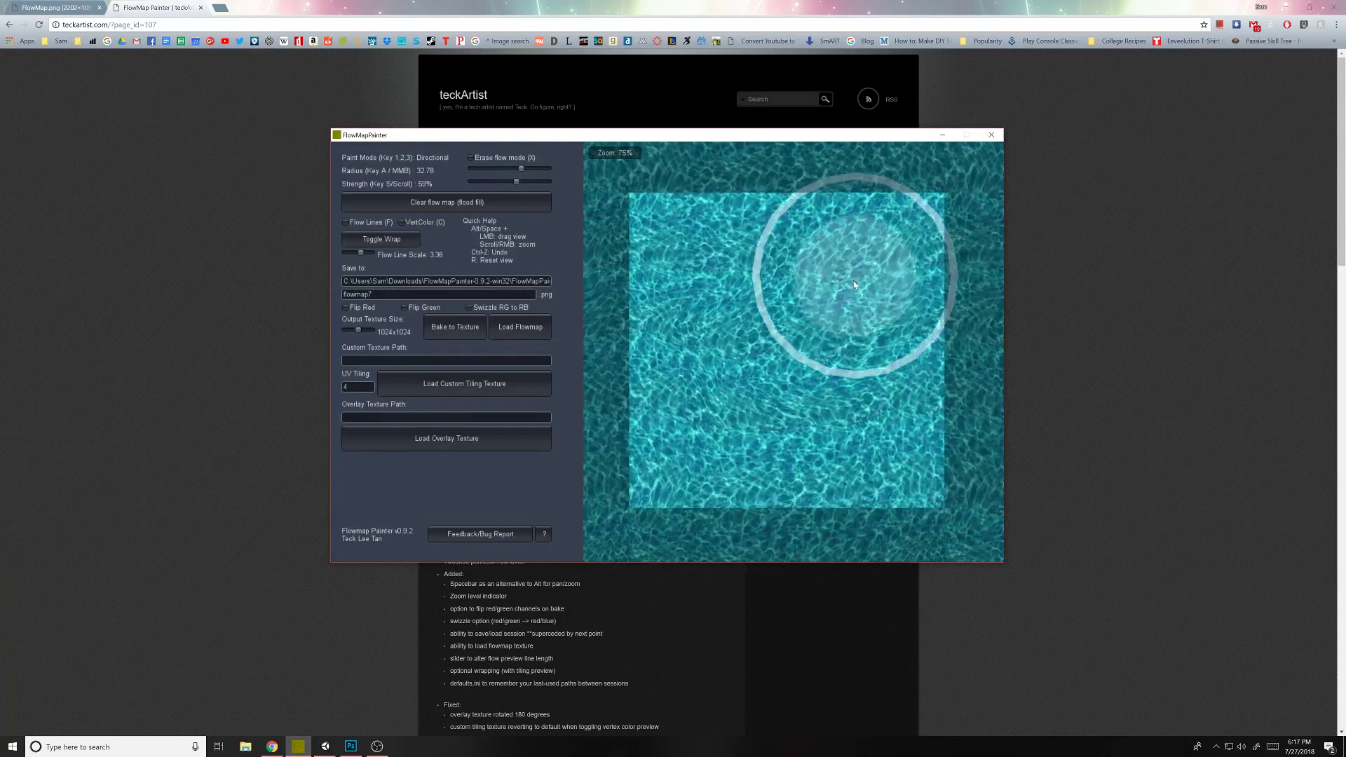
{"action": "mouse_move", "coordinate": [858, 279]}
{"action": "left_mouse_down"}
{"action": "mouse_move", "coordinate": [761, 423]}
{"action": "mouse_move", "coordinate": [712, 276]}
{"action": "mouse_move", "coordinate": [1040, 466]}
{"action": "mouse_move", "coordinate": [901, 338]}
{"action": "mouse_move", "coordinate": [707, 473]}
{"action": "mouse_move", "coordinate": [701, 341]}
{"action": "mouse_move", "coordinate": [734, 294]}
{"action": "mouse_move", "coordinate": [828, 323]}
{"action": "left_mouse_up"}
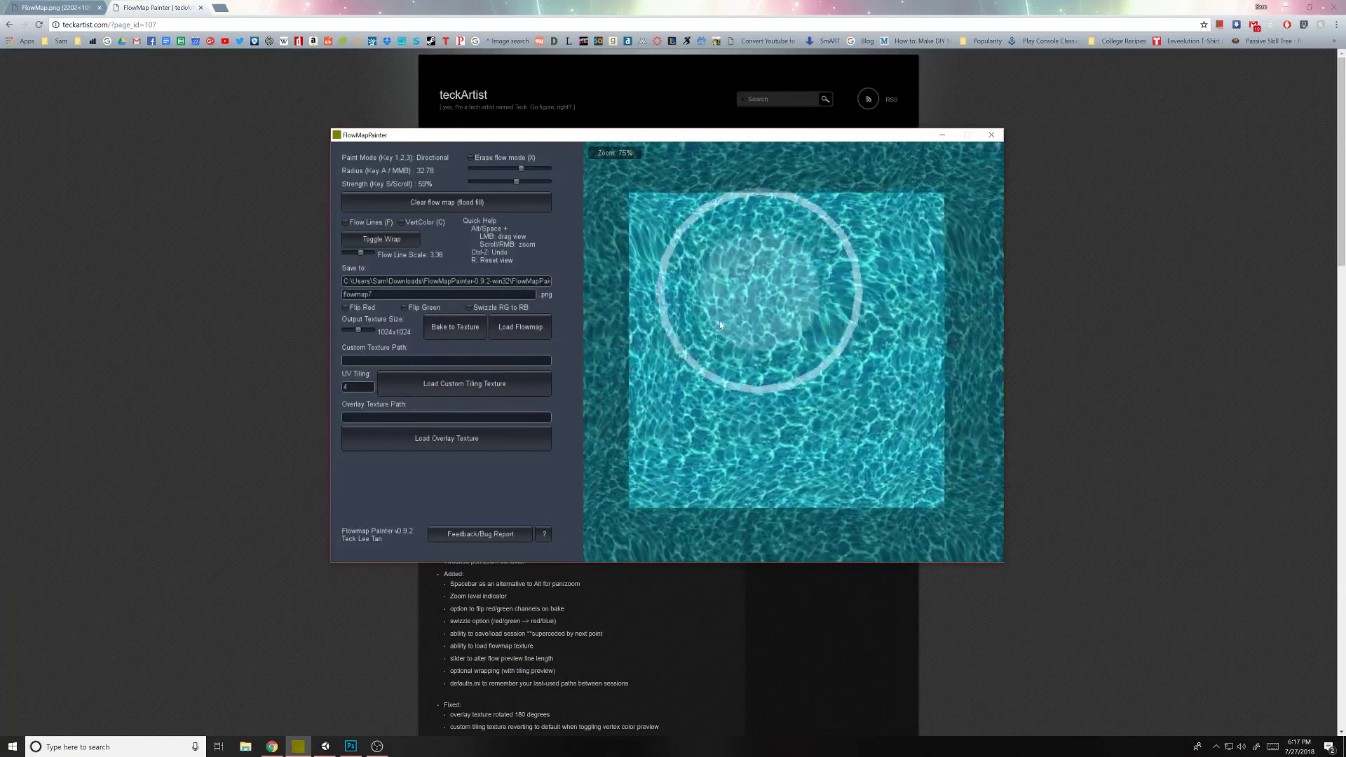
{"action": "mouse_move", "coordinate": [718, 339]}
{"action": "left_mouse_down"}
{"action": "mouse_move", "coordinate": [809, 370]}
{"action": "mouse_move", "coordinate": [824, 254]}
{"action": "mouse_move", "coordinate": [677, 345]}
{"action": "mouse_move", "coordinate": [941, 465]}
{"action": "mouse_move", "coordinate": [823, 369]}
{"action": "mouse_move", "coordinate": [806, 312]}
{"action": "mouse_move", "coordinate": [912, 463]}
{"action": "mouse_move", "coordinate": [714, 258]}
{"action": "mouse_move", "coordinate": [883, 261]}
{"action": "mouse_move", "coordinate": [856, 223]}
{"action": "mouse_move", "coordinate": [780, 241]}
{"action": "mouse_move", "coordinate": [918, 463]}
{"action": "left_mouse_up"}
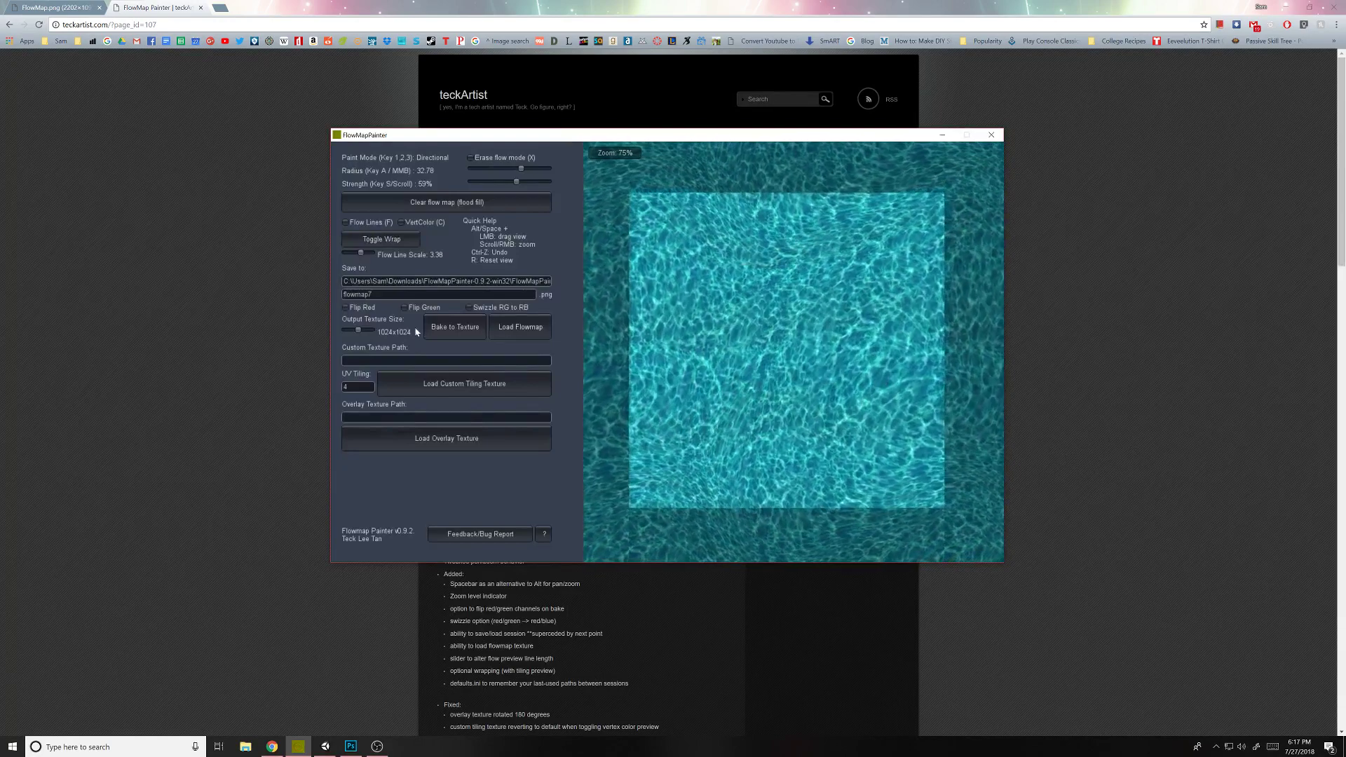
{"action": "mouse_move", "coordinate": [583, 138]}
{"action": "left_mouse_down"}
{"action": "mouse_move", "coordinate": [580, 115]}
{"action": "mouse_move", "coordinate": [632, 138]}
{"action": "mouse_move", "coordinate": [613, 150]}
{"action": "left_mouse_up"}
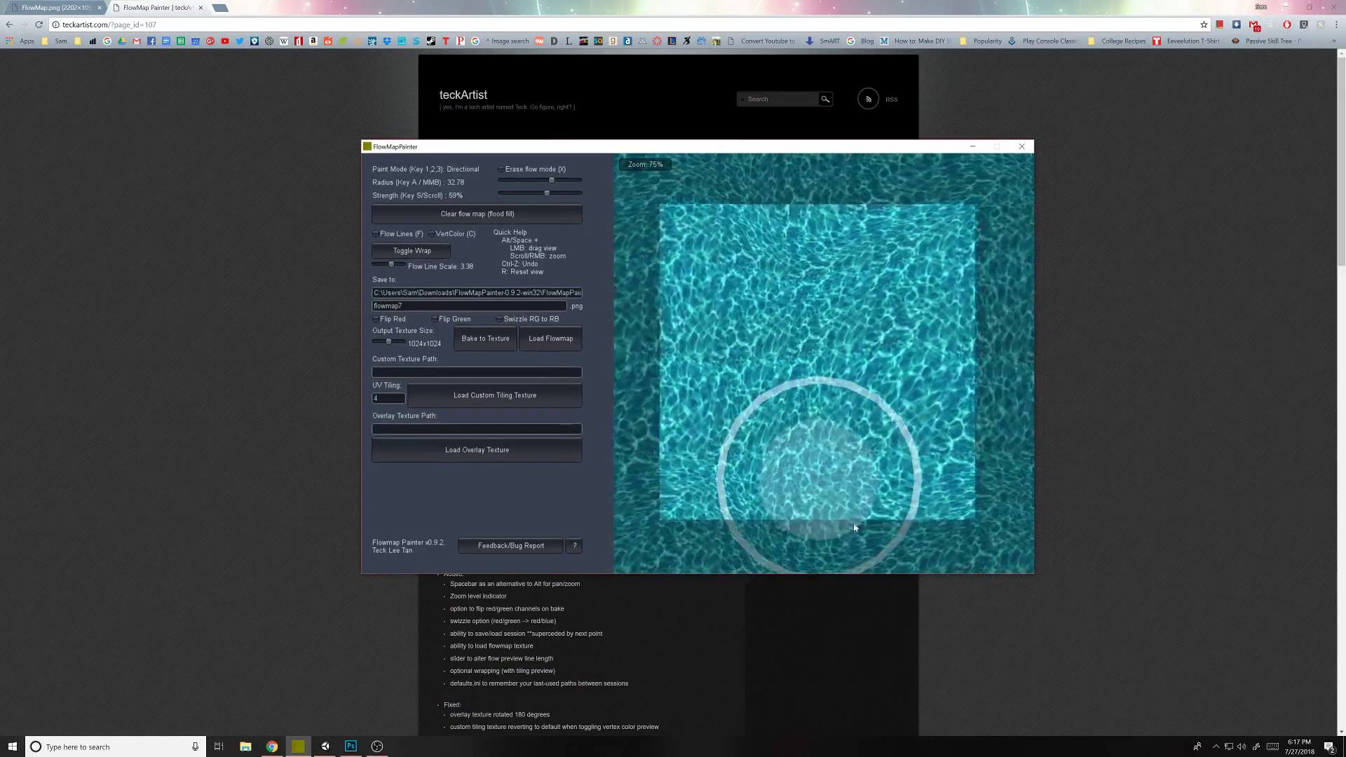
Step: Switch to Photoshop and apply the Offset filter to the lava texture with +256 horizontal, +256 vertical and Wrap Around
{"action": "left_click", "coordinate": [326, 747]}
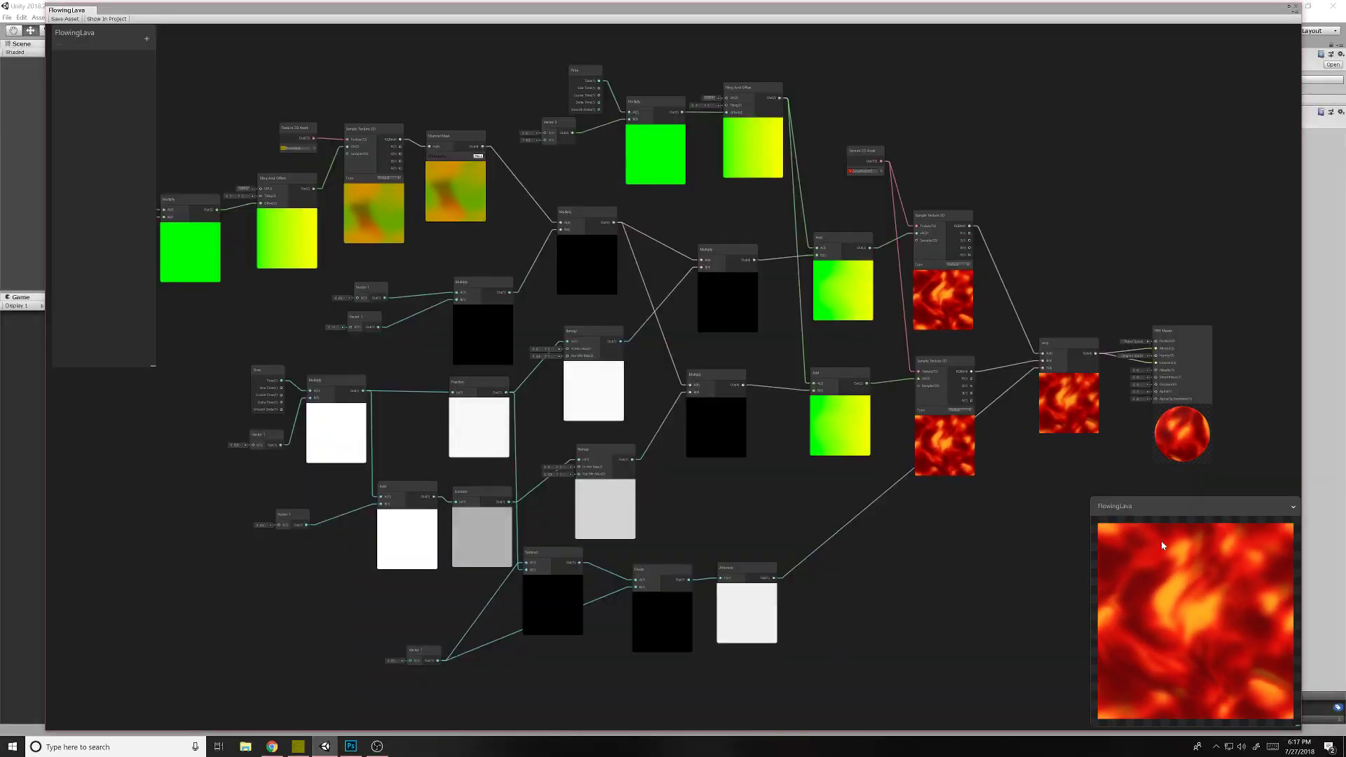
{"action": "left_click", "coordinate": [353, 747]}
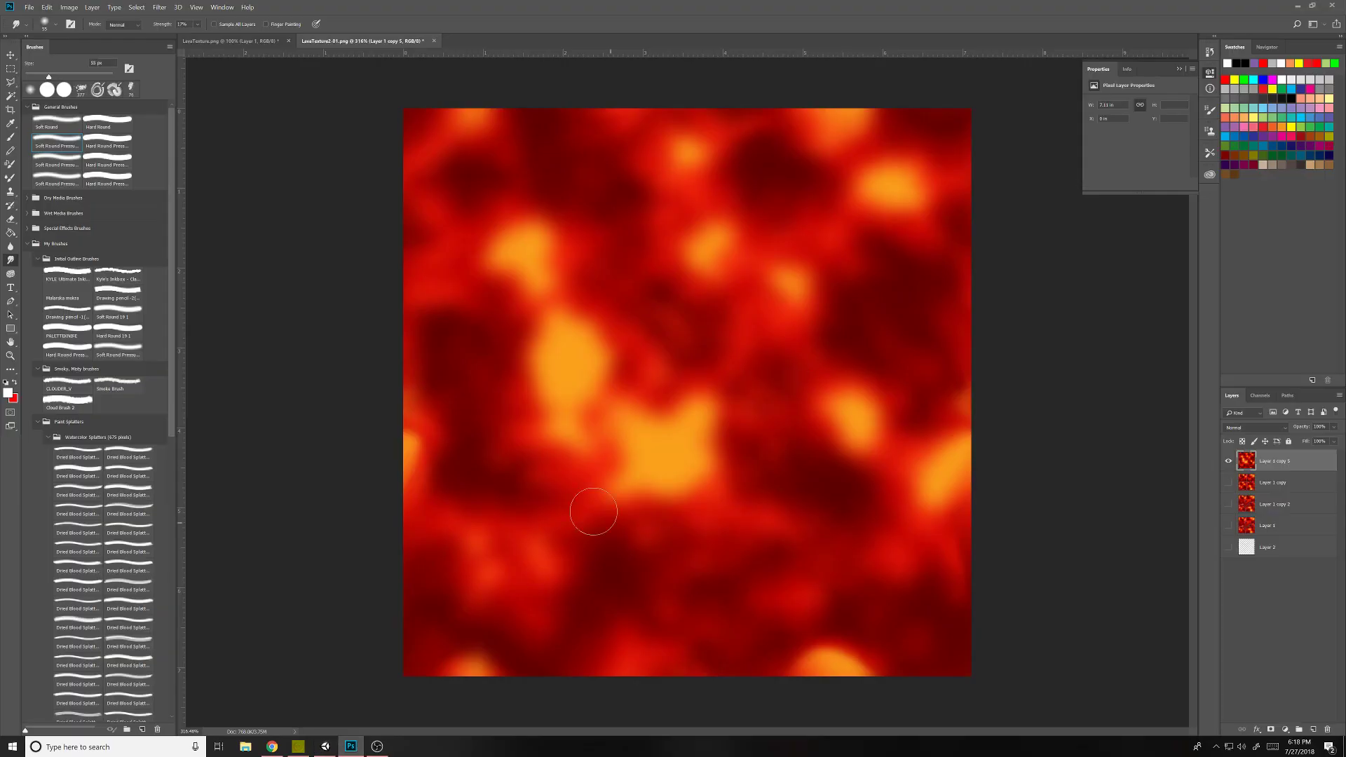
{"action": "left_click", "coordinate": [199, 10]}
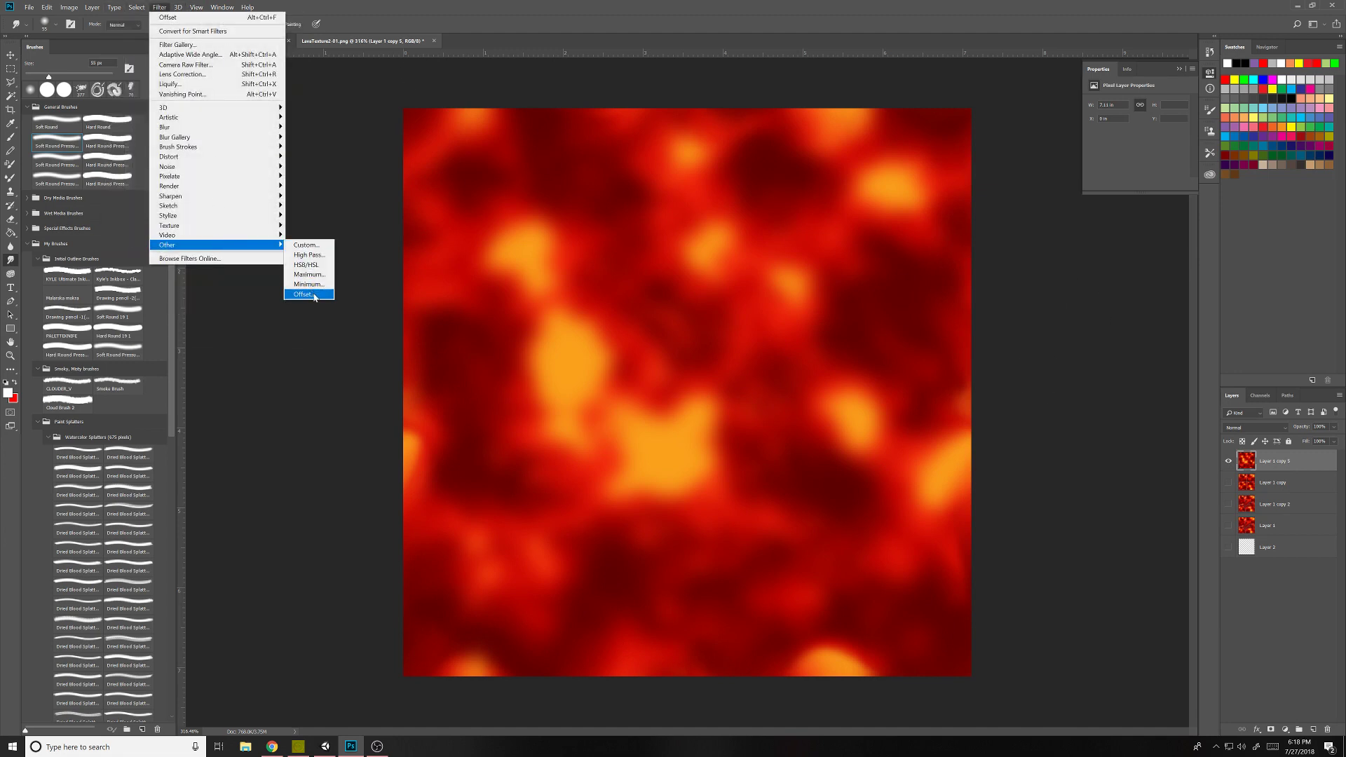
{"action": "left_click", "coordinate": [309, 294]}
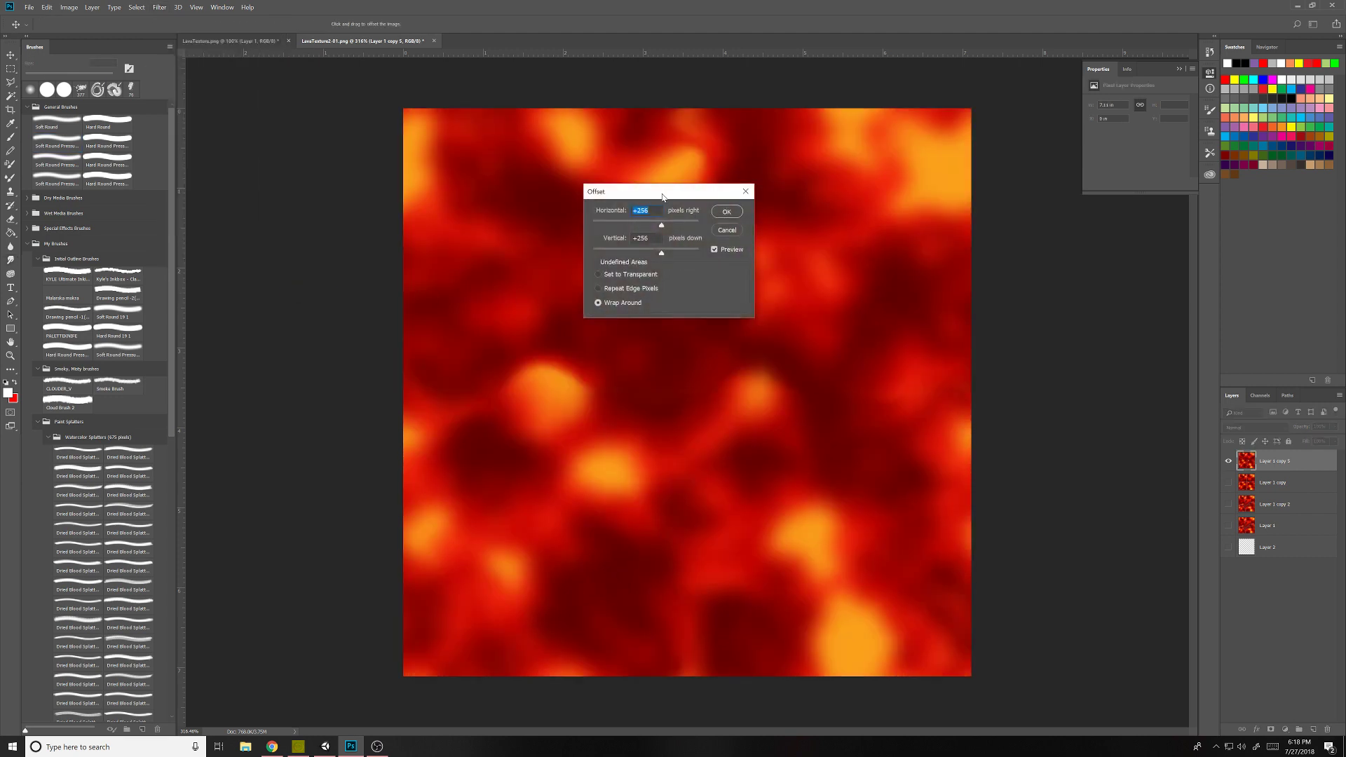
{"action": "left_click_drag", "start_coordinate": [663, 197], "coordinate": [277, 140]}
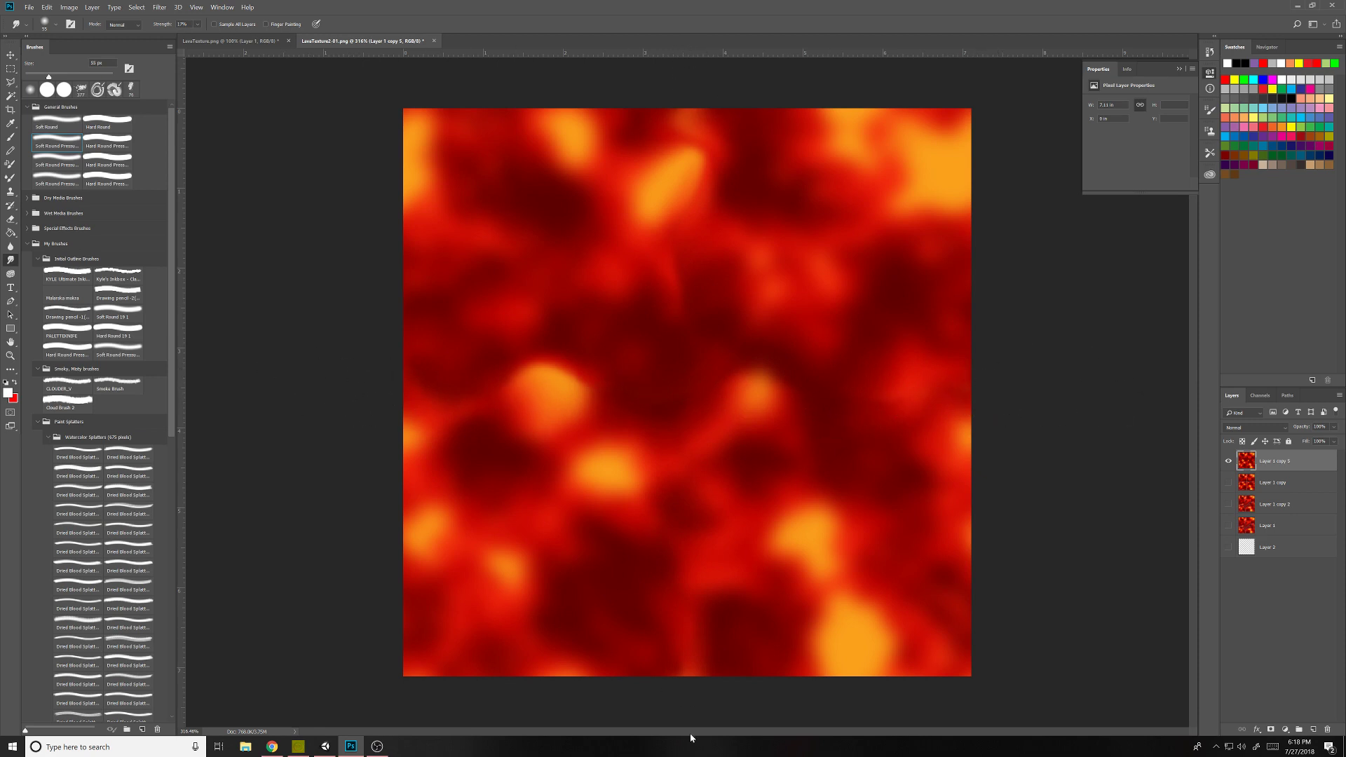
Step: Switch to Unity and examine the graph nodes that scroll and sample the flow map, with a glance back at FlowMapPainter
{"action": "left_click", "coordinate": [314, 749]}
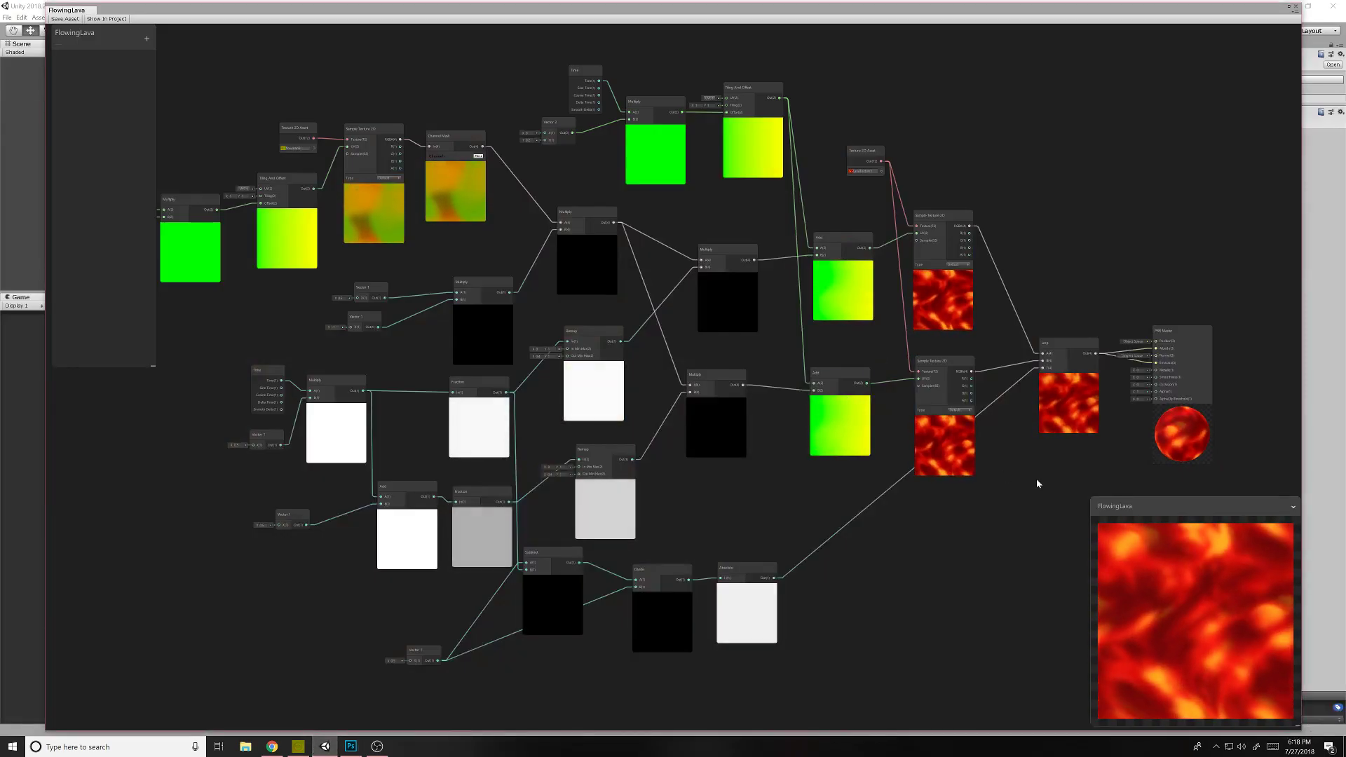
{"action": "middle_click_drag", "start_coordinate": [720, 488], "coordinate": [887, 562]}
{"action": "scroll", "coordinate": [553, 327], "scroll_direction": "up", "scroll_amount": 3}
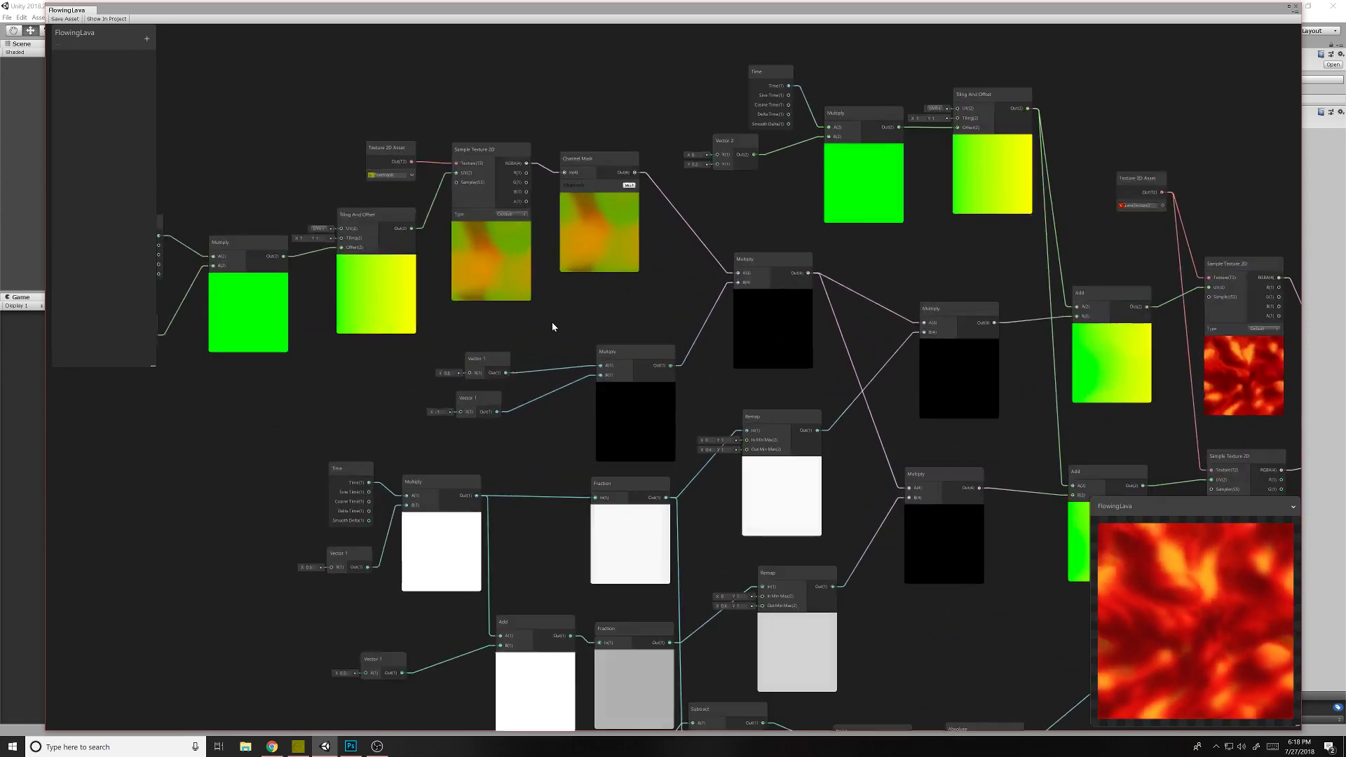
{"action": "scroll", "coordinate": [553, 327], "scroll_direction": "up", "scroll_amount": 2}
{"action": "middle_click_drag", "start_coordinate": [541, 324], "coordinate": [908, 403]}
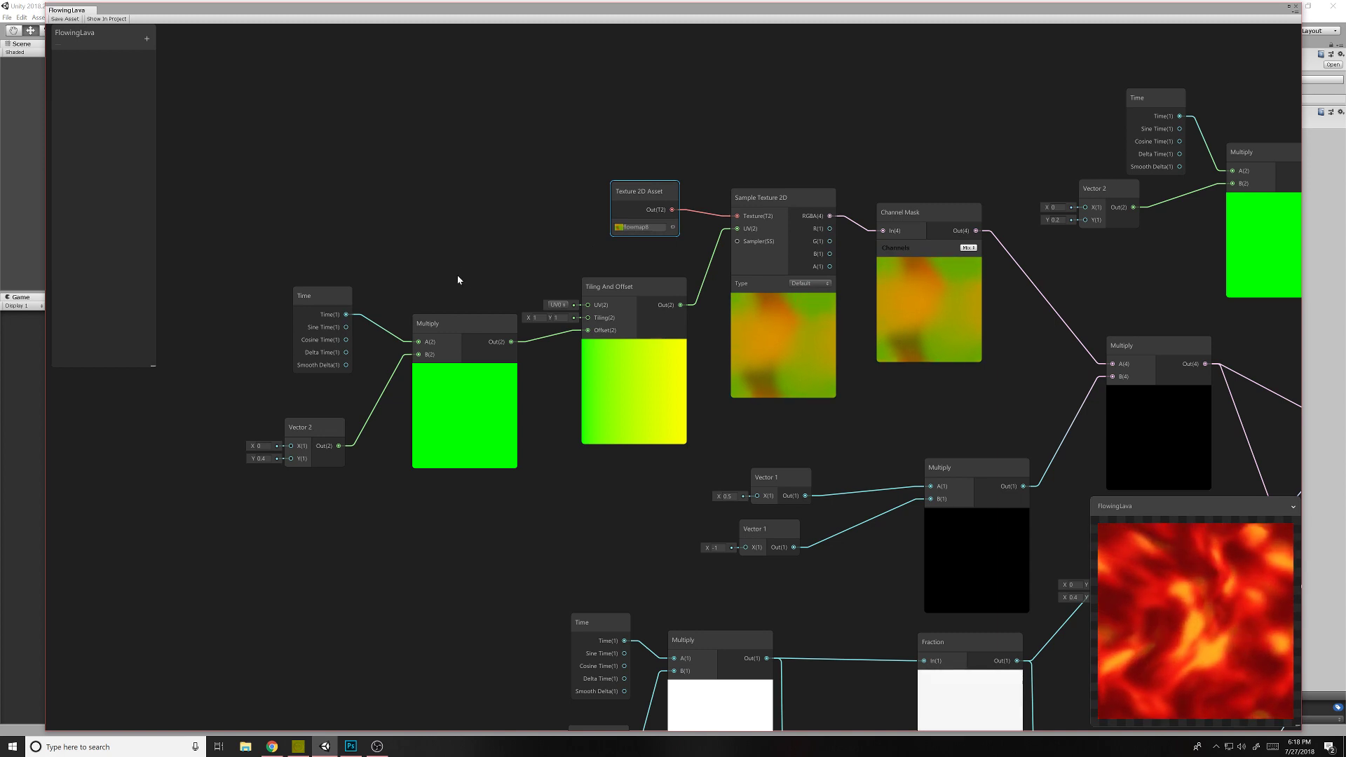
{"action": "left_click", "coordinate": [296, 747]}
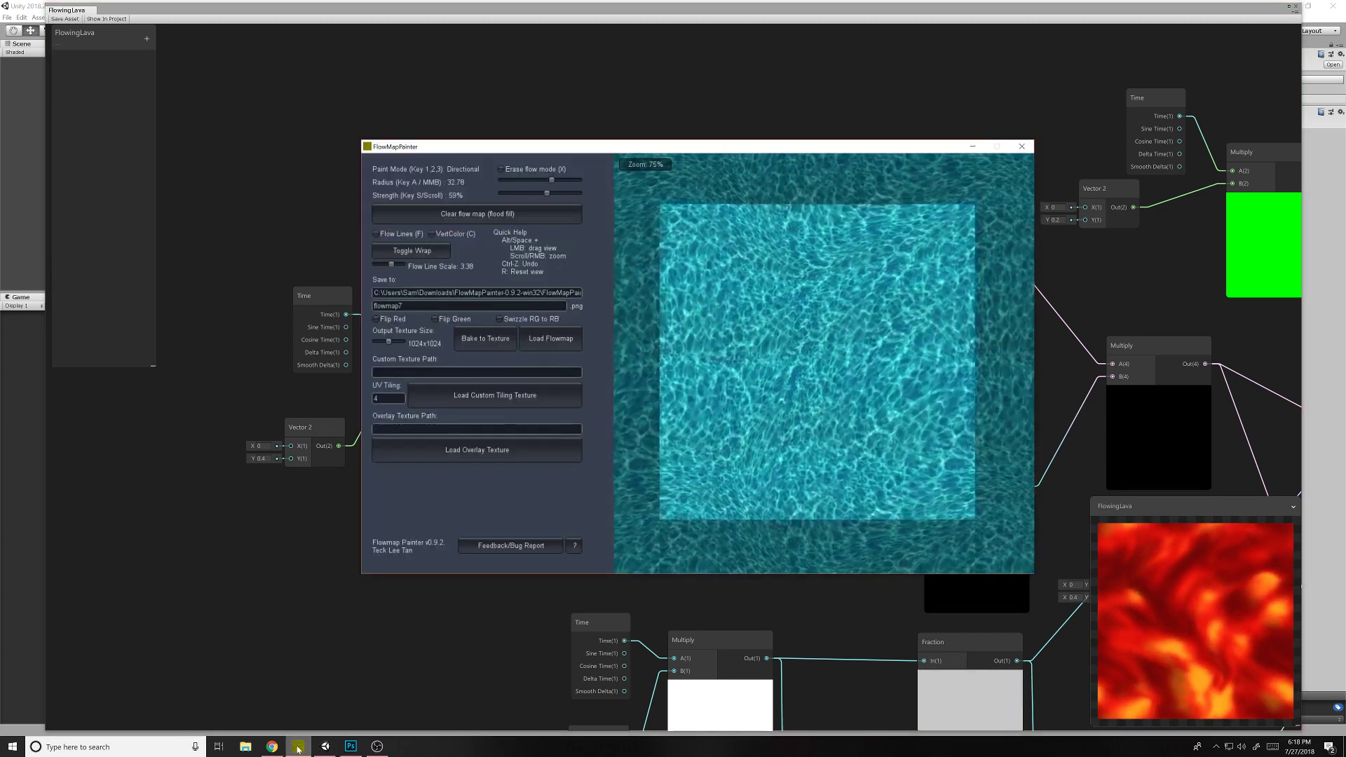
{"action": "left_click", "coordinate": [615, 7]}
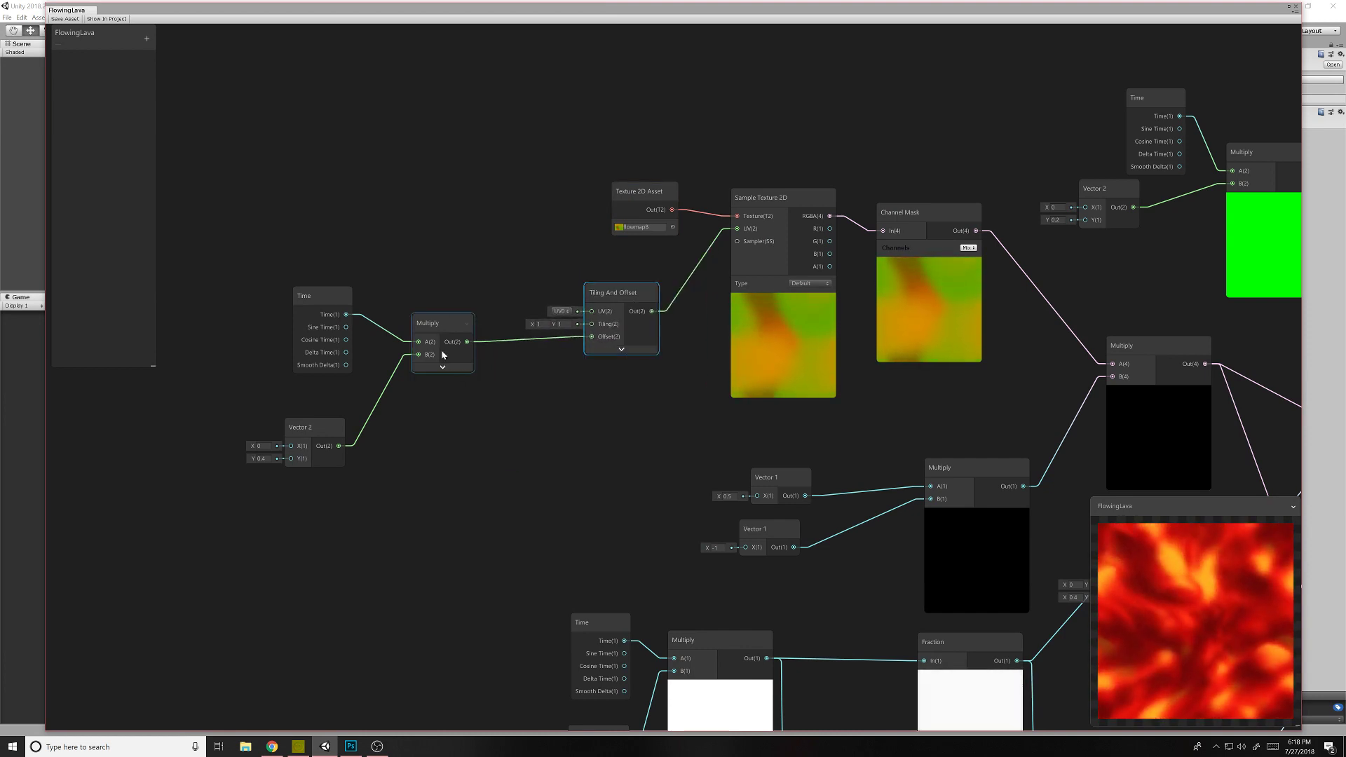
Step: Move the flow map's Time, Vector 2 and Multiply nodes closer to Tiling And Offset, and set the Vector 2 Y value to 0.4
{"action": "left_click_drag", "start_coordinate": [458, 288], "coordinate": [323, 431]}
{"action": "left_click_drag", "start_coordinate": [422, 326], "coordinate": [482, 332]}
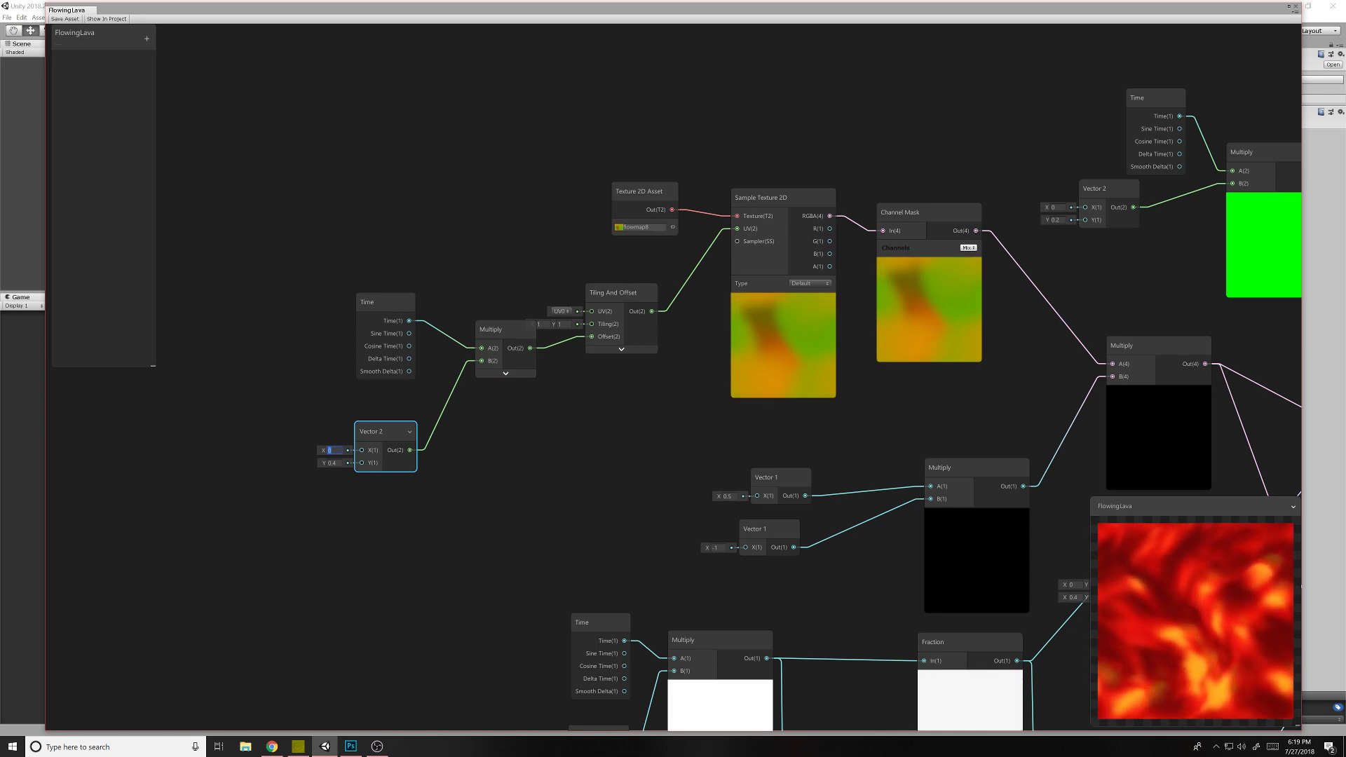
{"action": "key", "text": "Tab"}
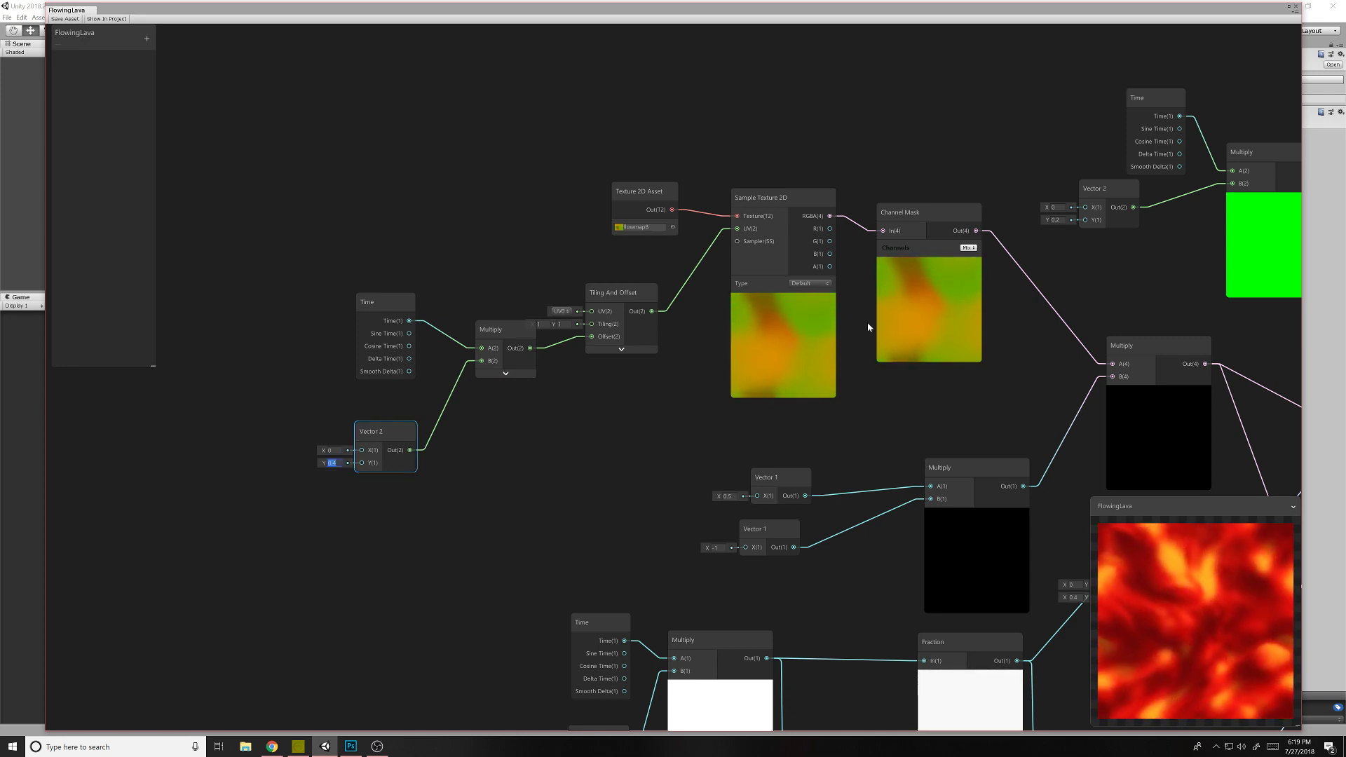
{"action": "type", "text": "0"}
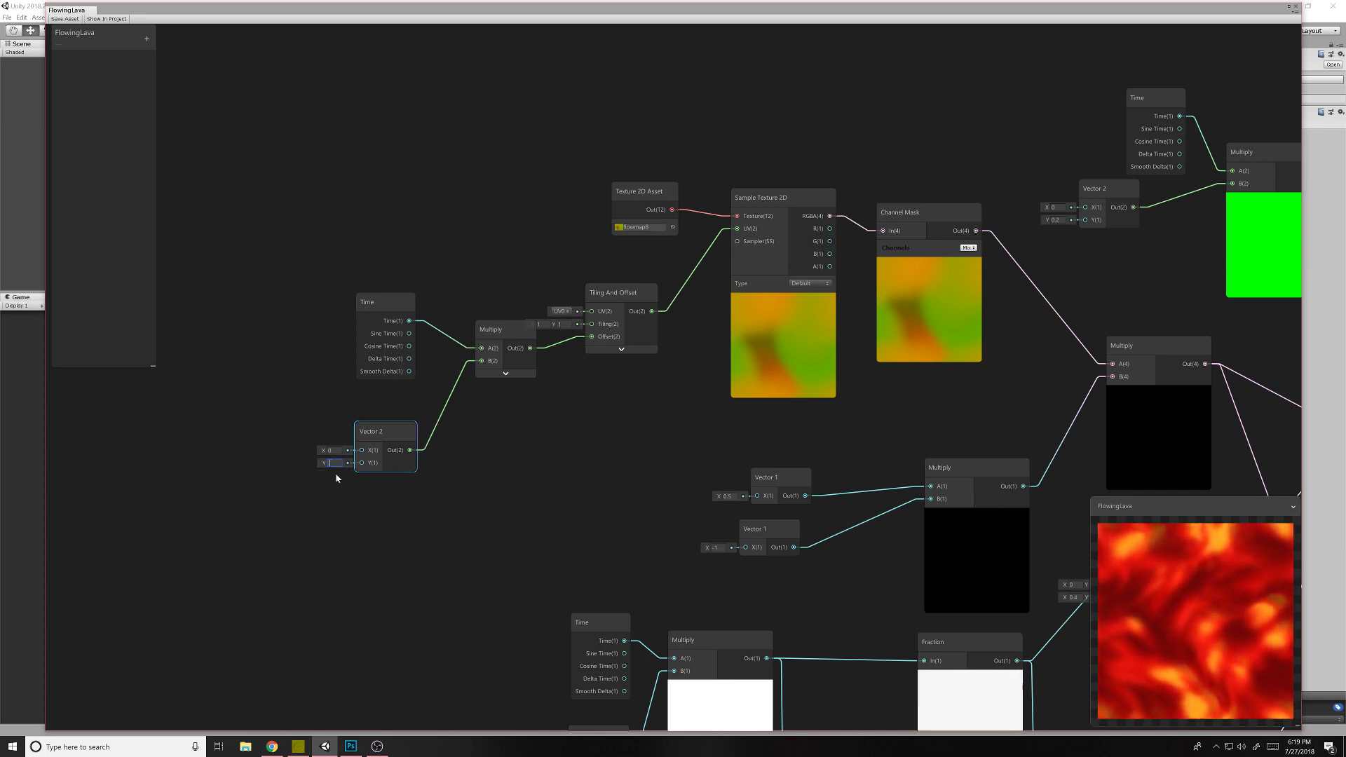
{"action": "type", "text": ".4"}
Step: Nudge the flow map's Tiling And Offset node slightly toward the Sample Texture 2D node
{"action": "left_click_drag", "start_coordinate": [670, 479], "coordinate": [380, 277]}
{"action": "left_click", "coordinate": [482, 225]}
{"action": "middle_click_drag", "start_coordinate": [653, 383], "coordinate": [534, 406]}
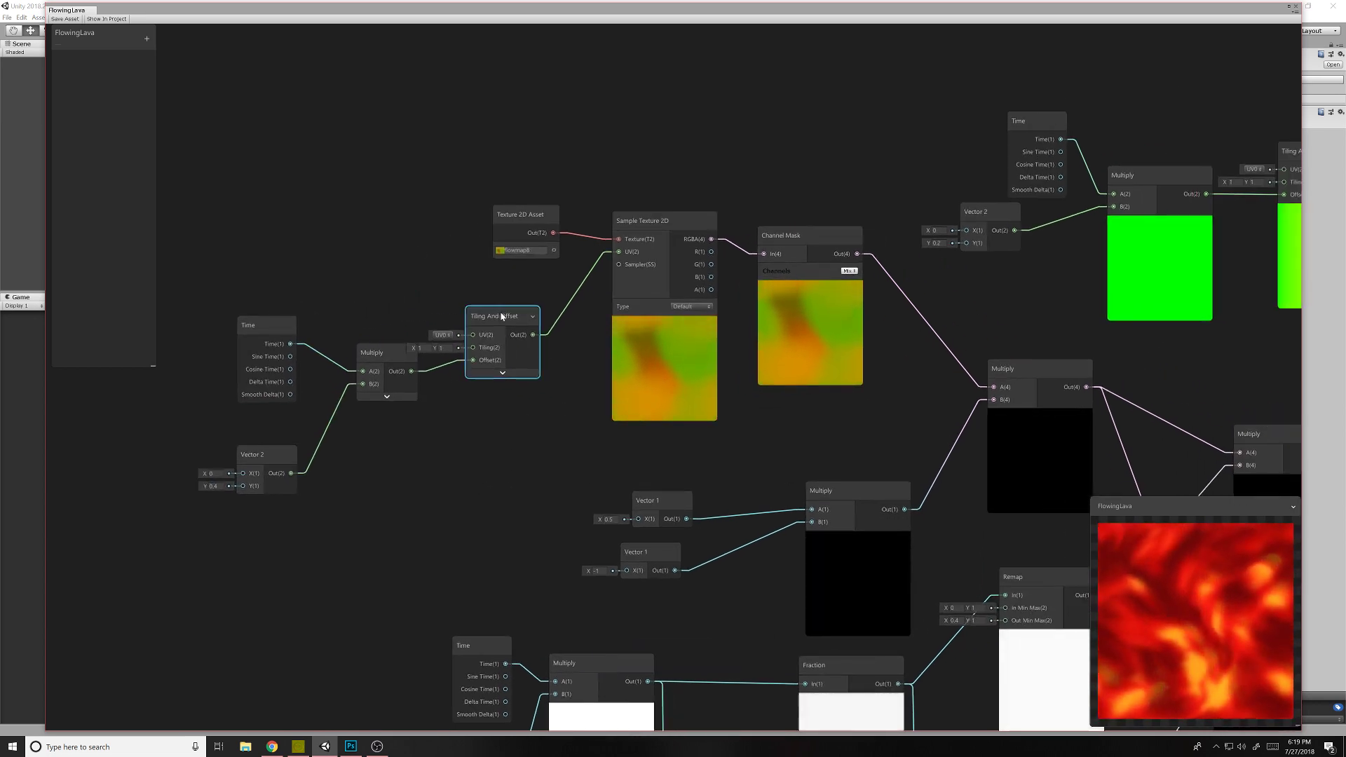
{"action": "left_click_drag", "start_coordinate": [527, 317], "coordinate": [536, 322]}
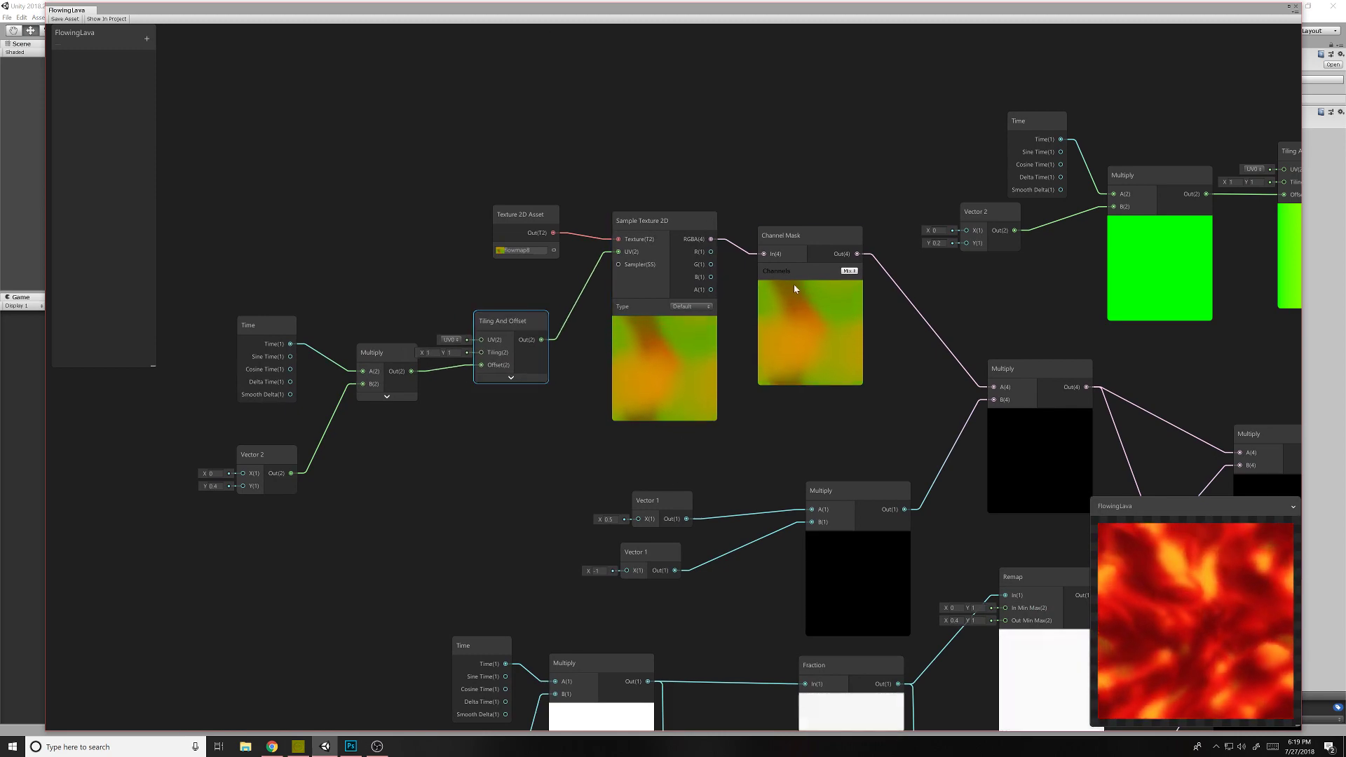
Step: Check which channels are enabled on the Channel Mask node that follows the flow map sample
{"action": "middle_click_drag", "start_coordinate": [869, 348], "coordinate": [693, 345]}
{"action": "middle_click_drag", "start_coordinate": [813, 294], "coordinate": [754, 301]}
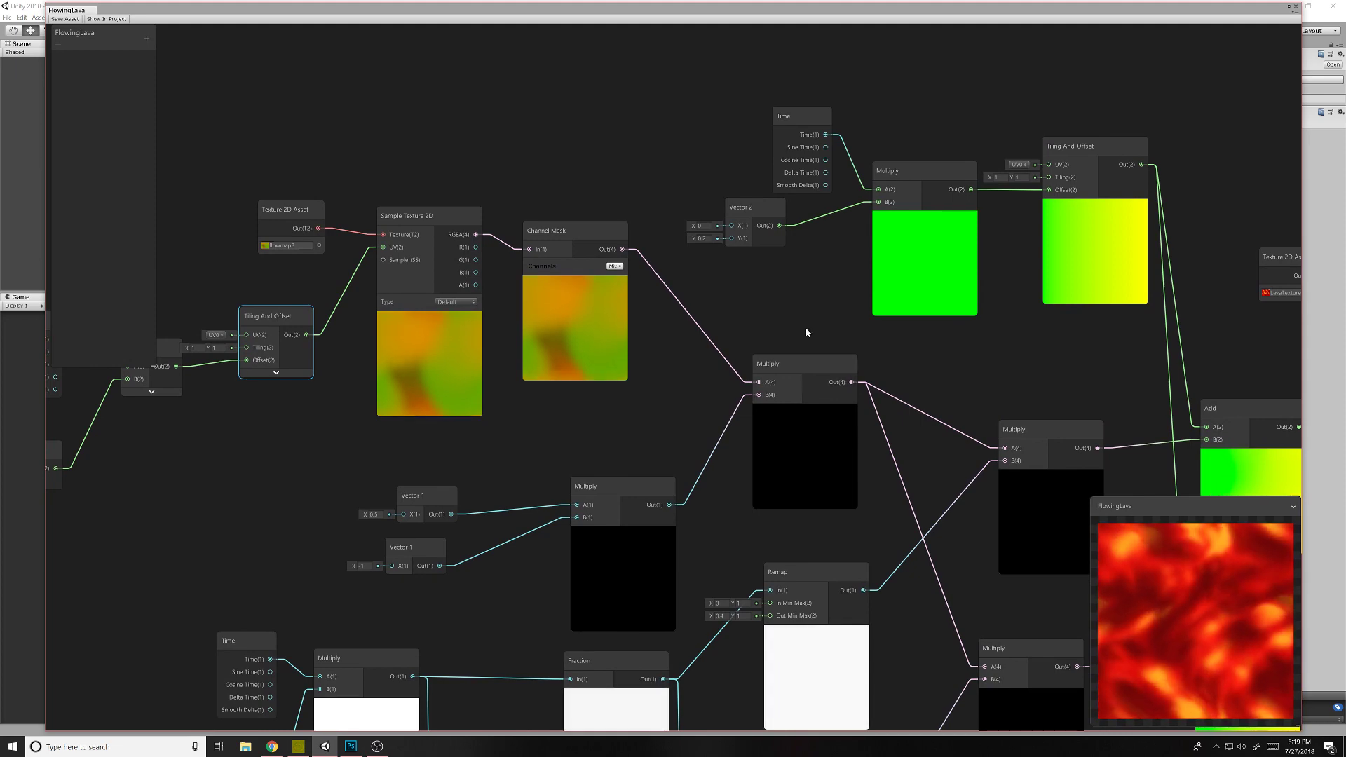
{"action": "middle_click_drag", "start_coordinate": [824, 336], "coordinate": [803, 321]}
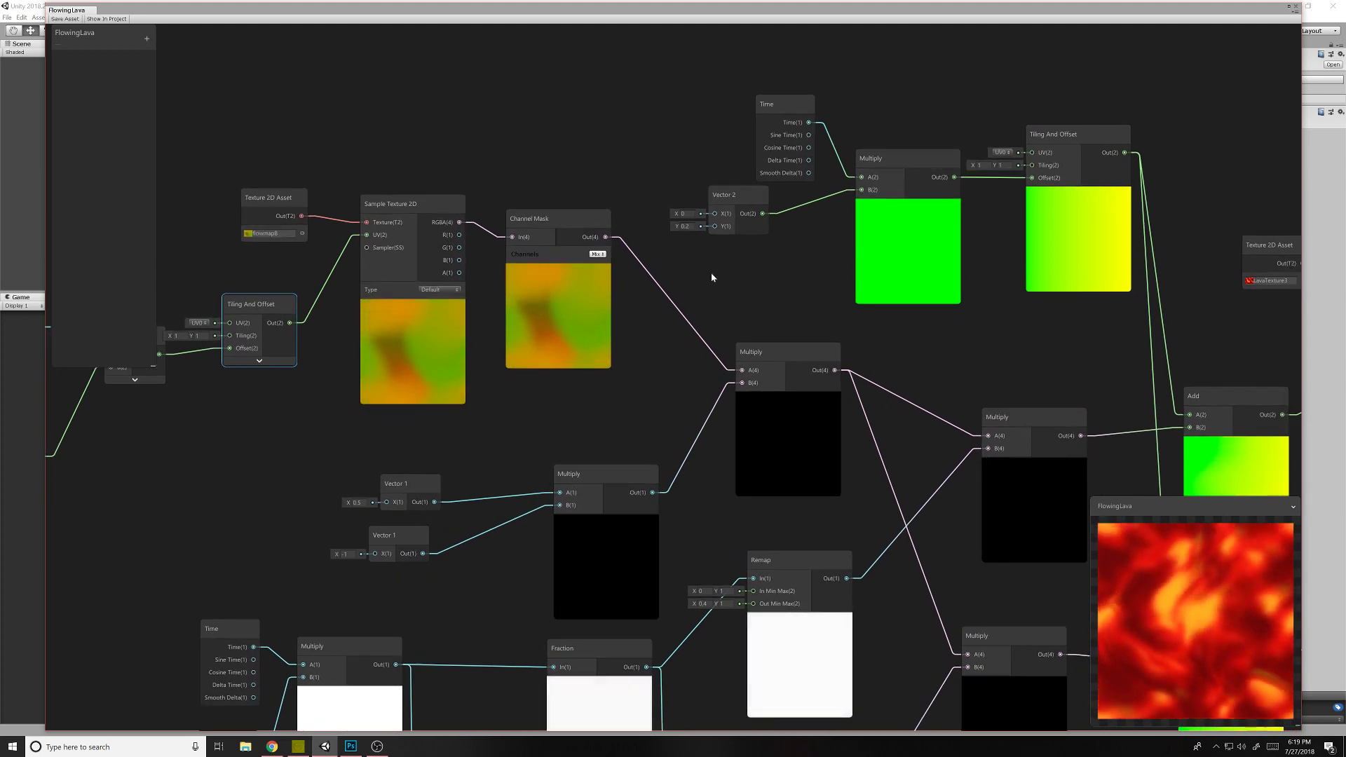
{"action": "middle_click_drag", "start_coordinate": [718, 275], "coordinate": [799, 303]}
{"action": "left_click_drag", "start_coordinate": [655, 256], "coordinate": [668, 254]}
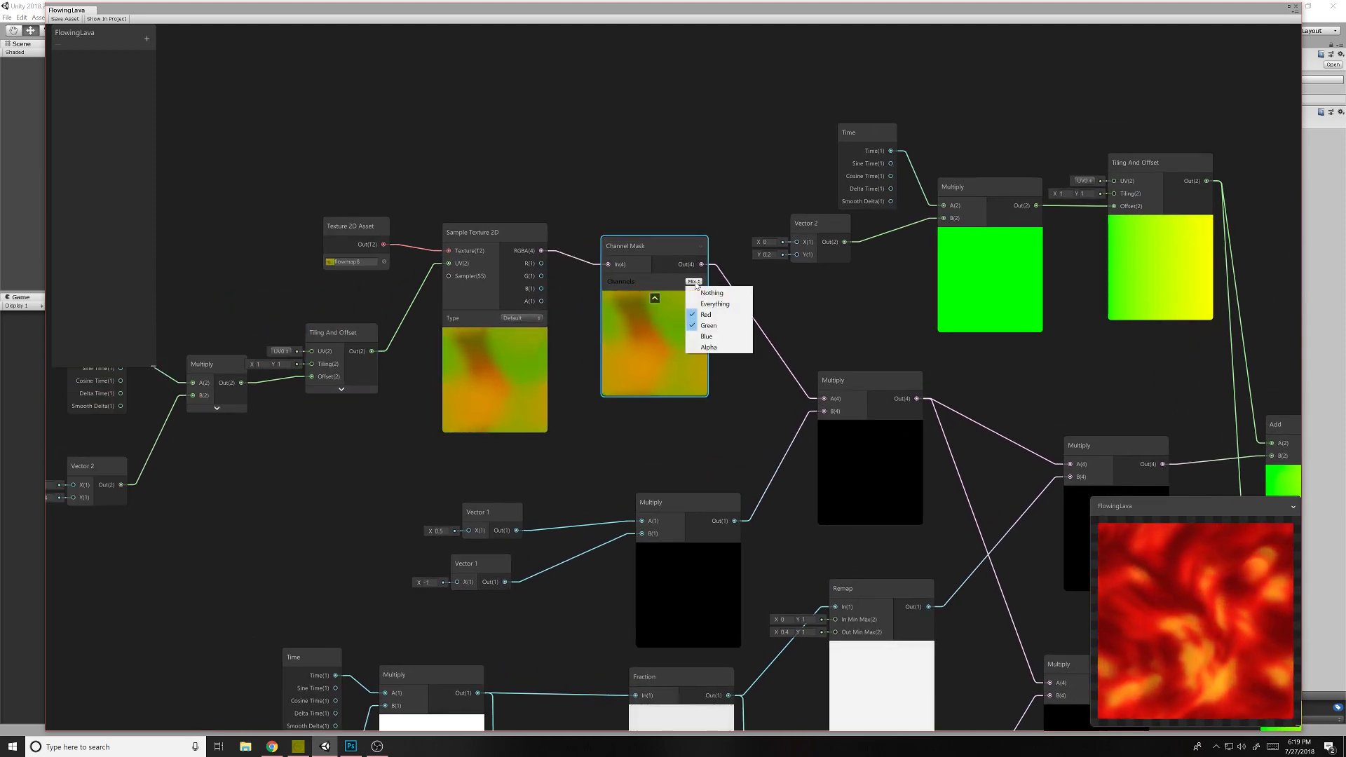
{"action": "left_click", "coordinate": [694, 205]}
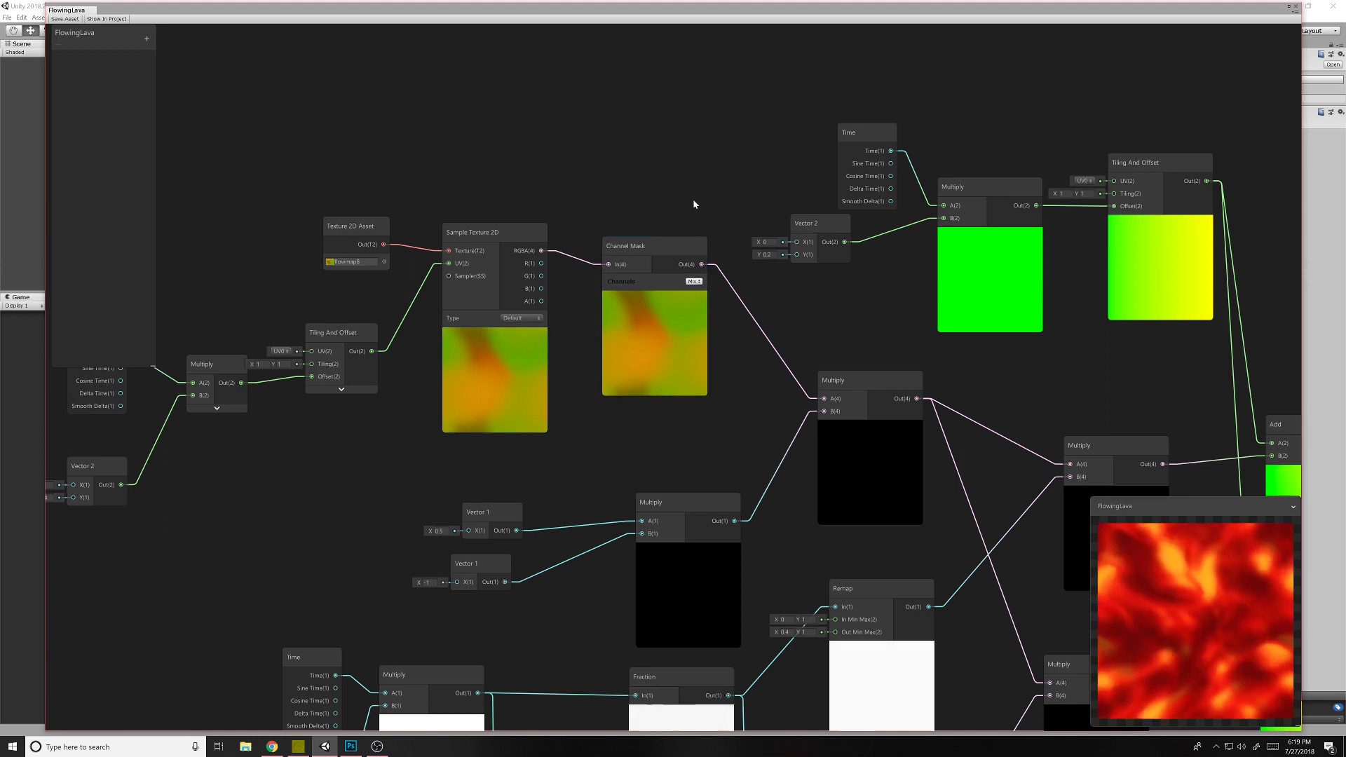
{"action": "left_click", "coordinate": [693, 281]}
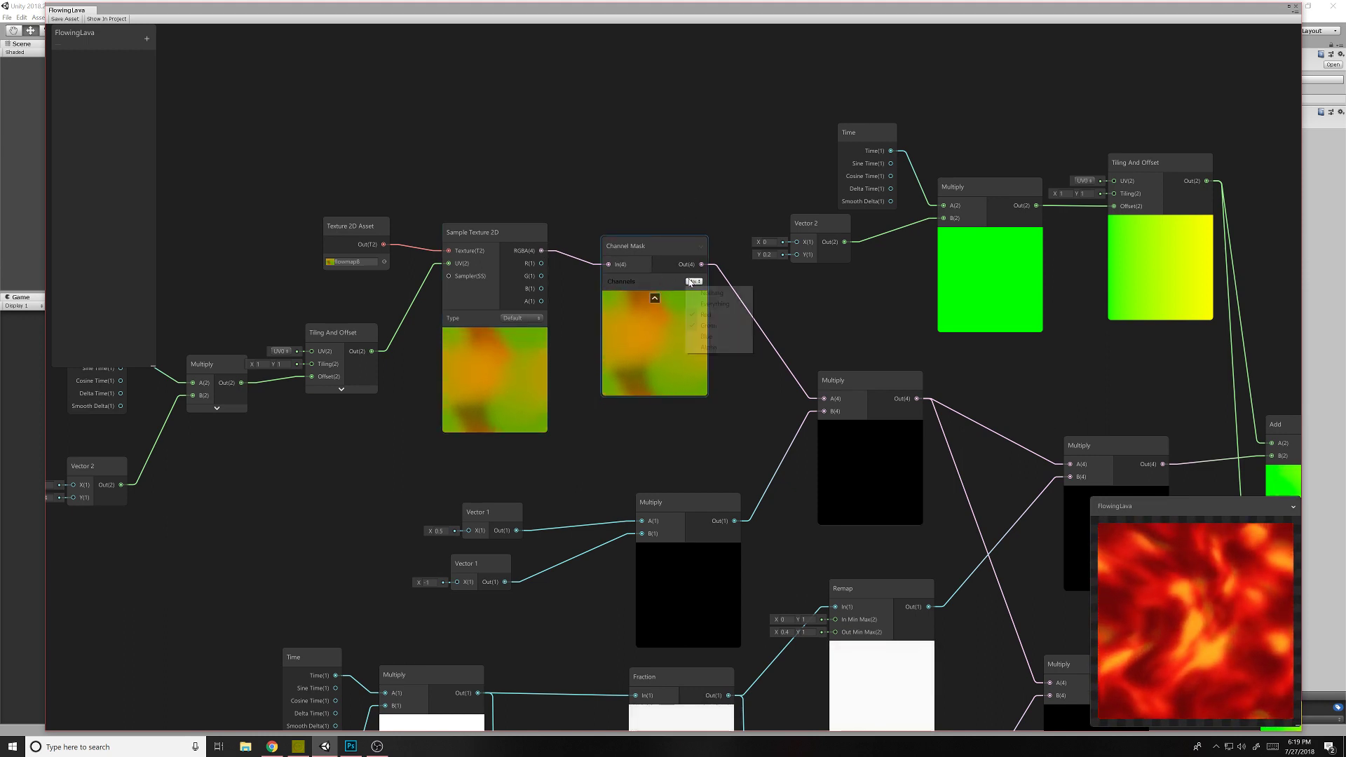
{"action": "left_click", "coordinate": [721, 338]}
Step: Try wiring the flow map sample's RGBA output straight into Multiply input A, and restore the connection through Channel Mask
{"action": "left_click_drag", "start_coordinate": [541, 250], "coordinate": [829, 400]}
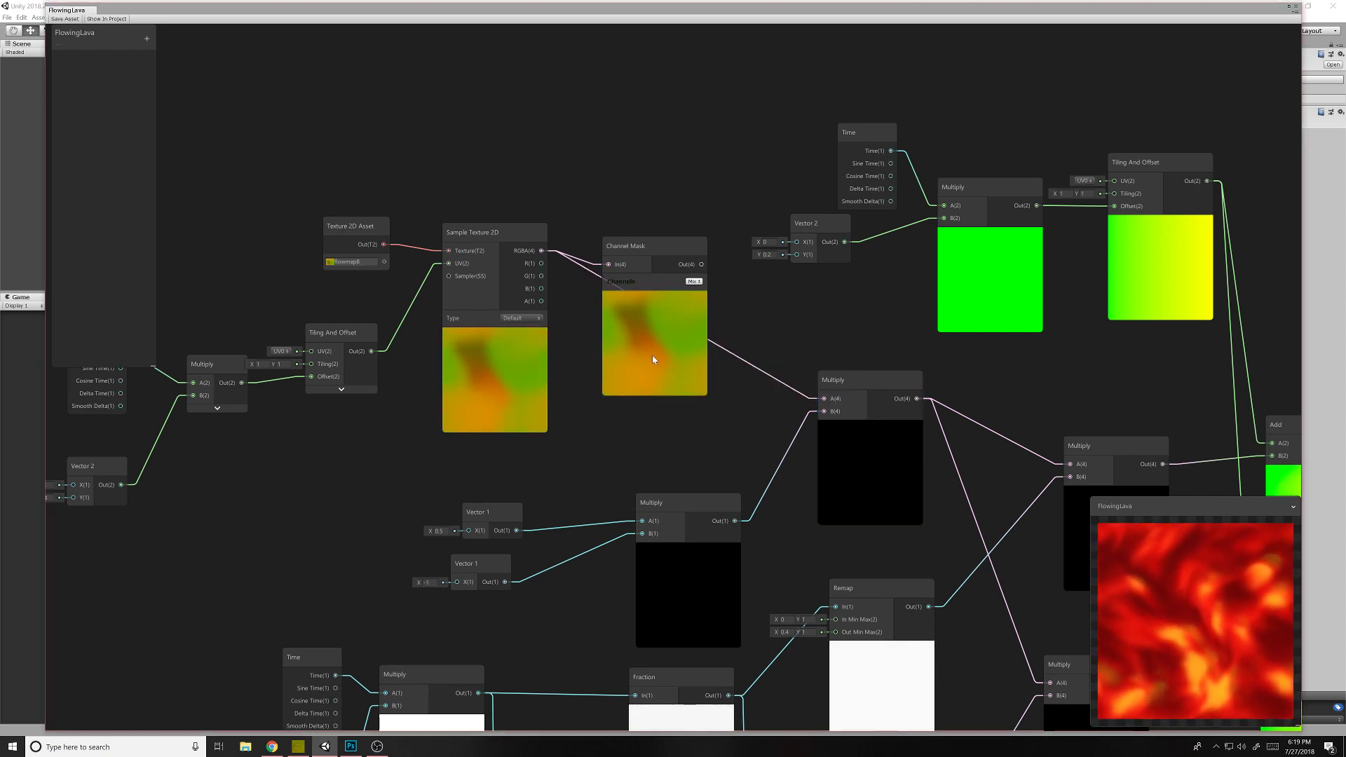
{"action": "left_click_drag", "start_coordinate": [650, 262], "coordinate": [640, 287]}
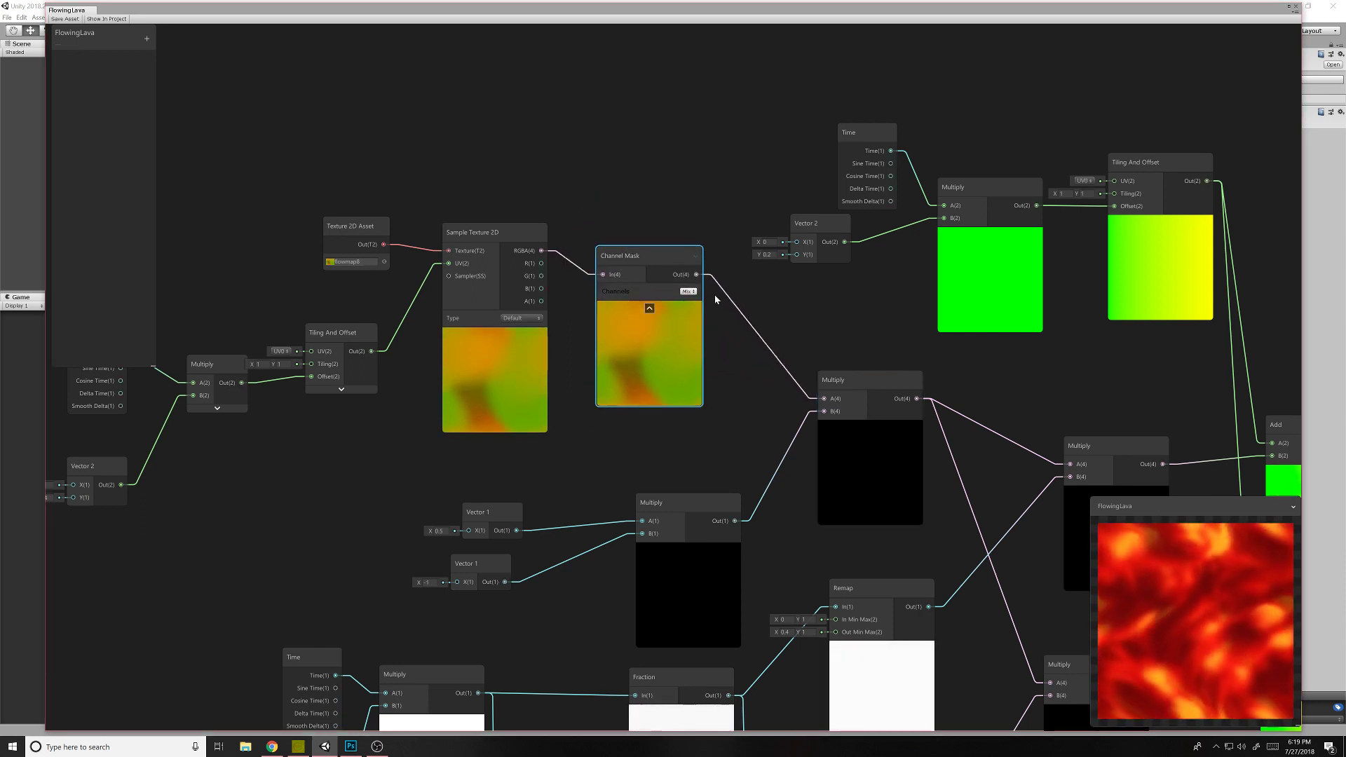
Step: Examine the Vector 1 and Multiply nodes that scale the flow map, and the Time, Fraction and Remap chains below them
{"action": "middle_click_drag", "start_coordinate": [837, 339], "coordinate": [795, 329]}
{"action": "middle_click_drag", "start_coordinate": [711, 396], "coordinate": [671, 396]}
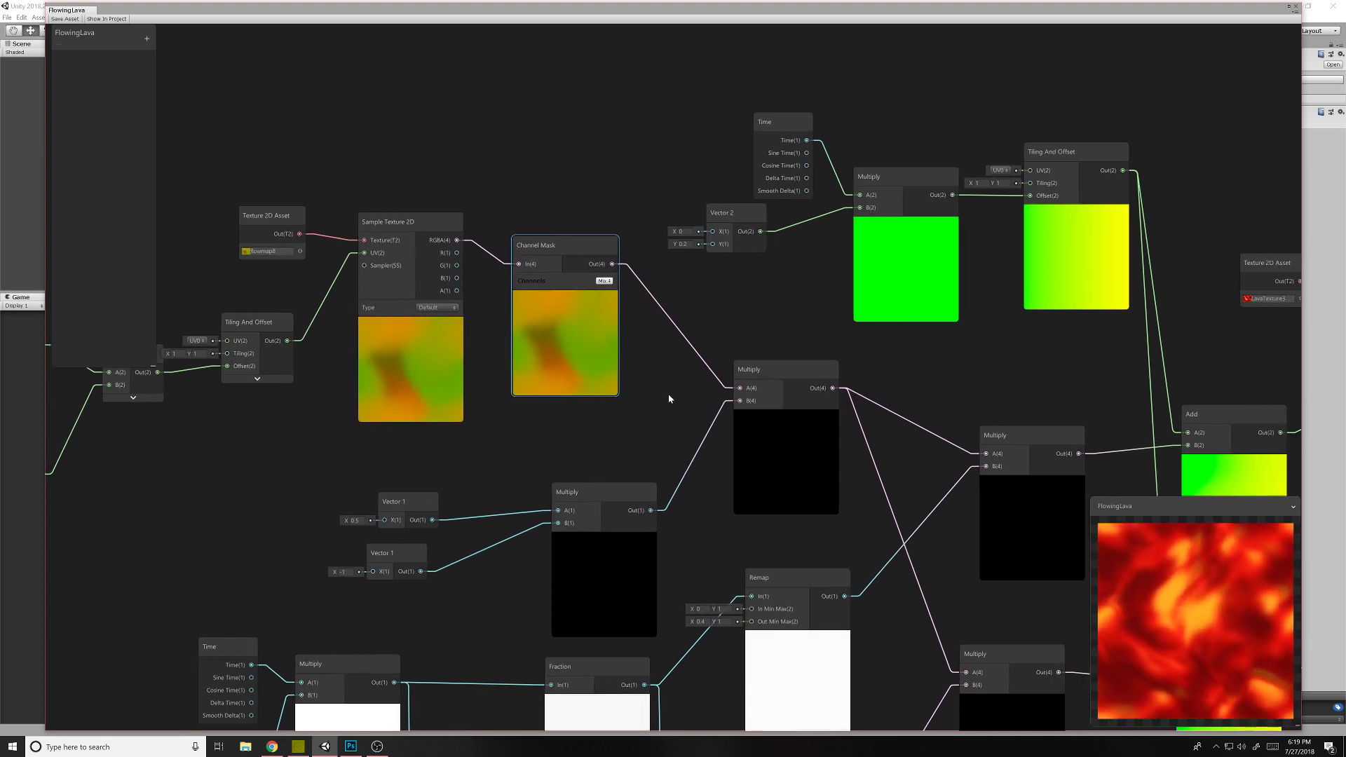
{"action": "scroll", "coordinate": [670, 396], "scroll_direction": "down", "scroll_amount": 1}
{"action": "middle_click_drag", "start_coordinate": [752, 328], "coordinate": [649, 363]}
{"action": "middle_click_drag", "start_coordinate": [817, 372], "coordinate": [970, 258]}
{"action": "scroll", "coordinate": [679, 373], "scroll_direction": "up", "scroll_amount": 1}
{"action": "middle_click_drag", "start_coordinate": [679, 377], "coordinate": [632, 402]}
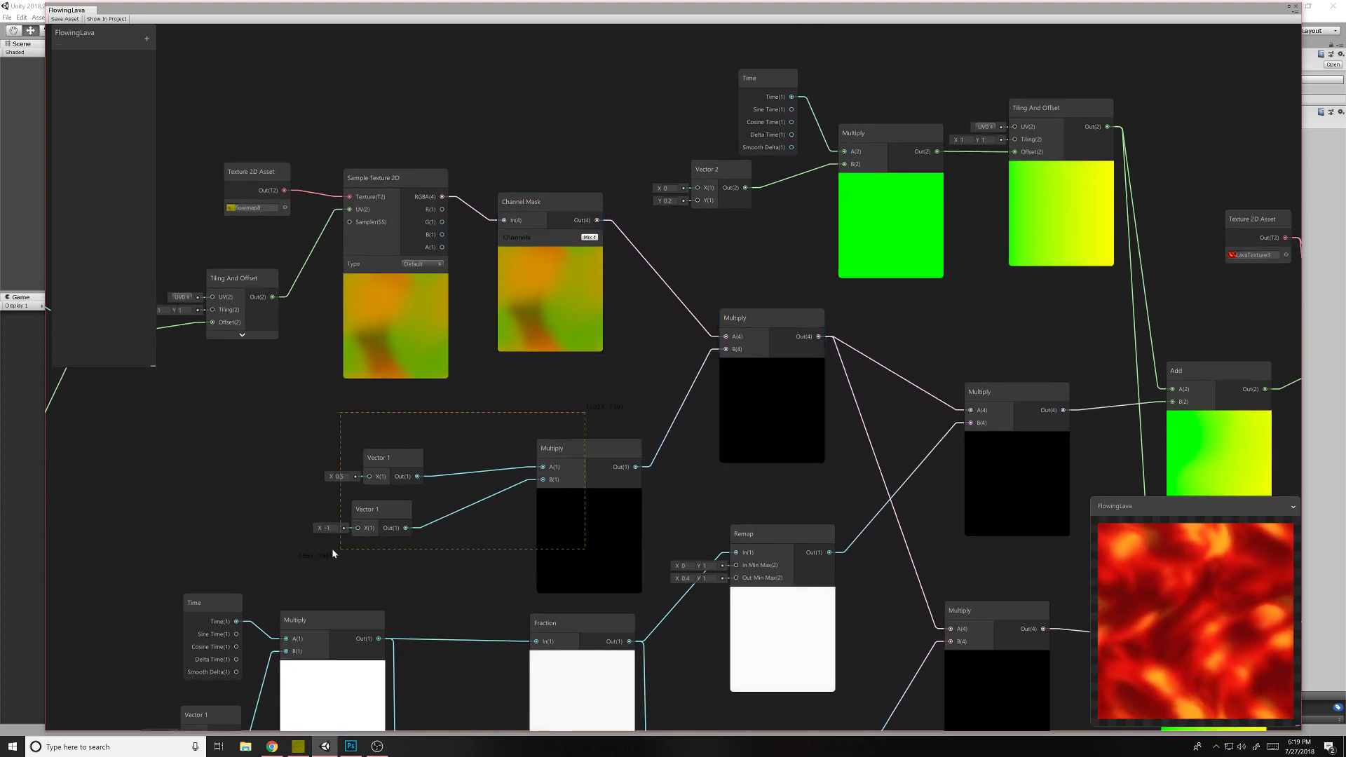
{"action": "middle_click_drag", "start_coordinate": [813, 489], "coordinate": [749, 489]}
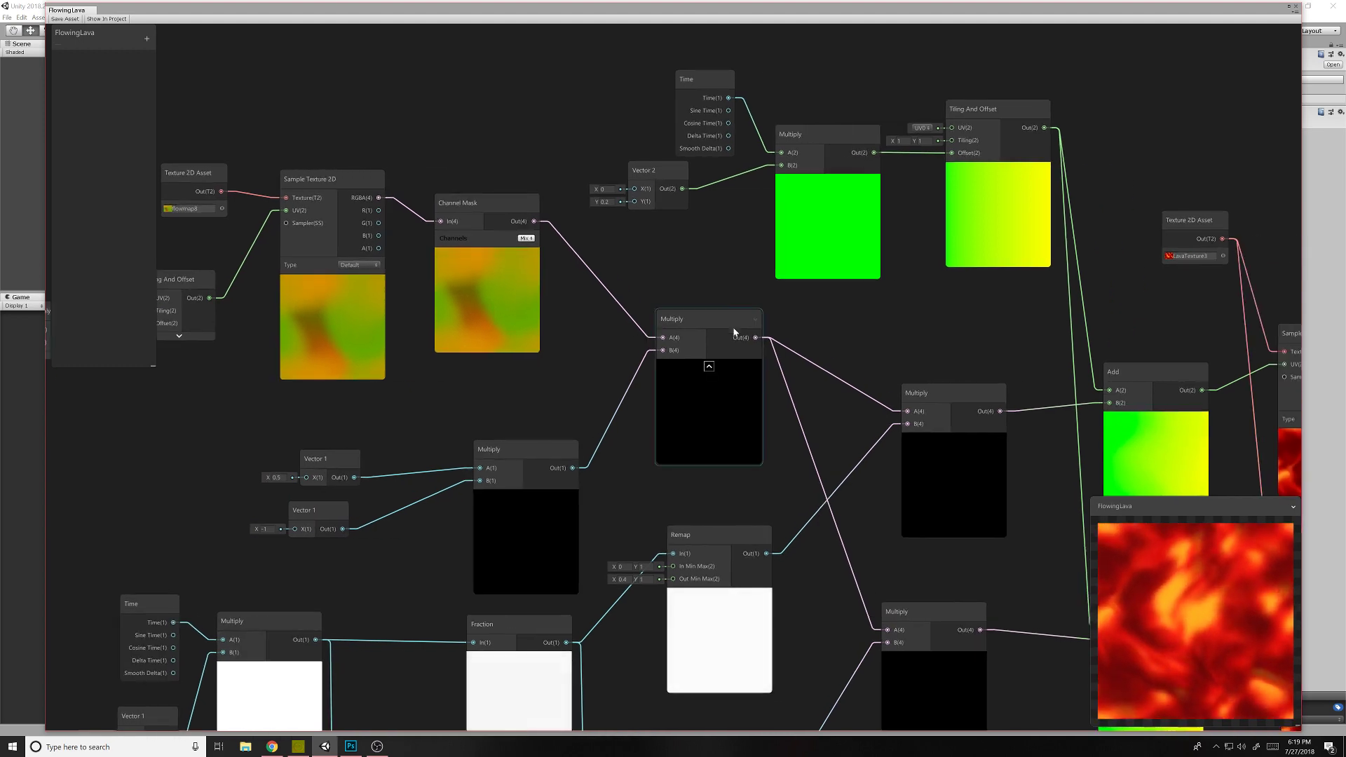
{"action": "left_click", "coordinate": [730, 322]}
{"action": "middle_click_drag", "start_coordinate": [844, 426], "coordinate": [796, 296]}
{"action": "middle_click_drag", "start_coordinate": [614, 409], "coordinate": [742, 344]}
{"action": "middle_click_drag", "start_coordinate": [439, 401], "coordinate": [472, 343]}
{"action": "middle_click_drag", "start_coordinate": [716, 407], "coordinate": [742, 396]}
{"action": "middle_click_drag", "start_coordinate": [510, 303], "coordinate": [544, 291]}
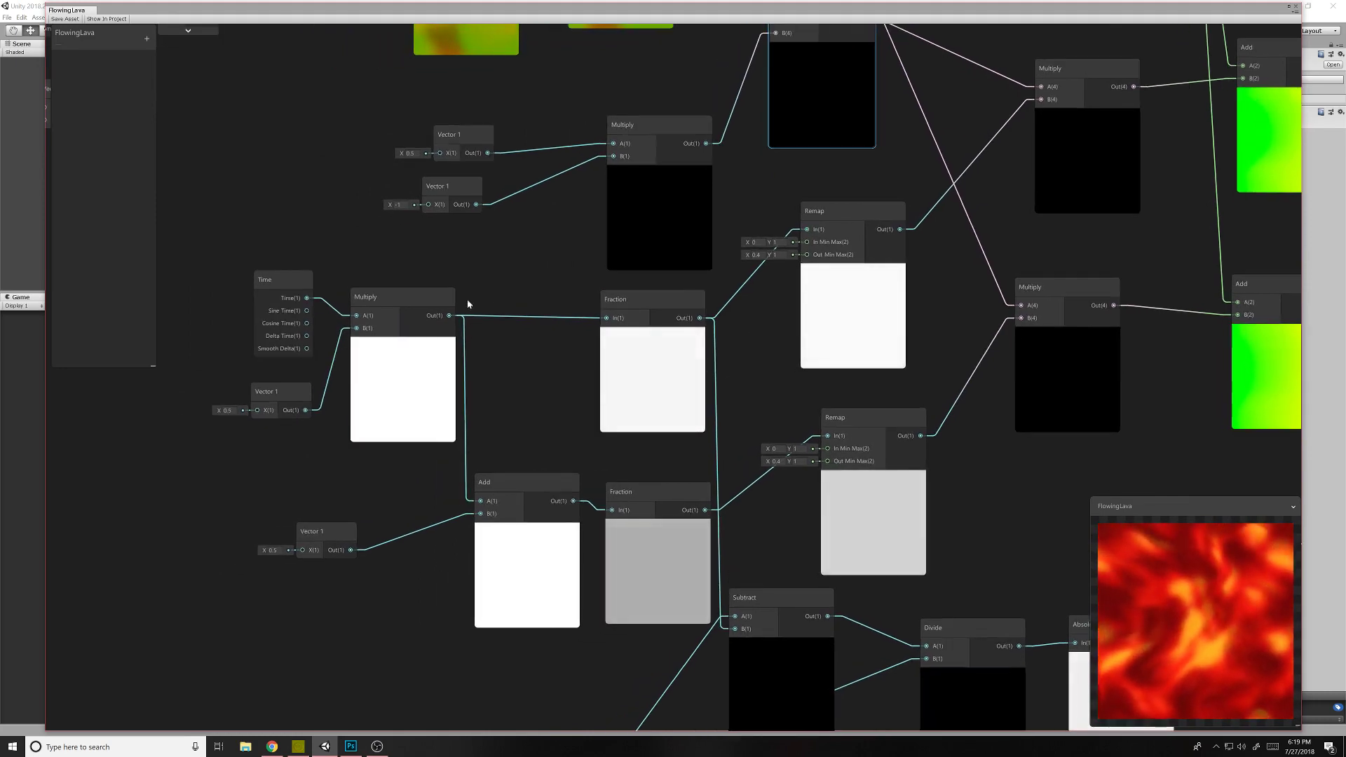
Step: Switch to Chrome to view the Shader Forge flow map graph, and return to the Unity shader graph
{"action": "left_click", "coordinate": [276, 745]}
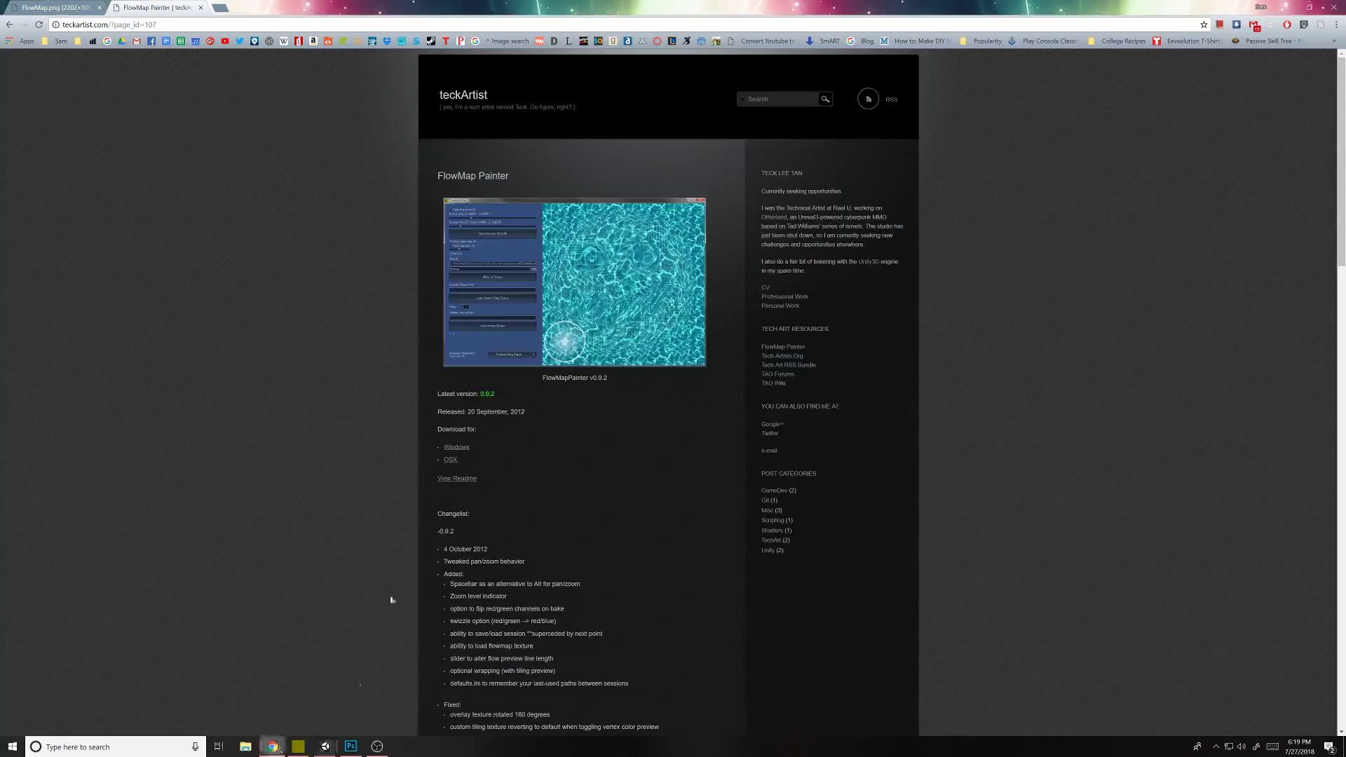
{"action": "left_click", "coordinate": [54, 6]}
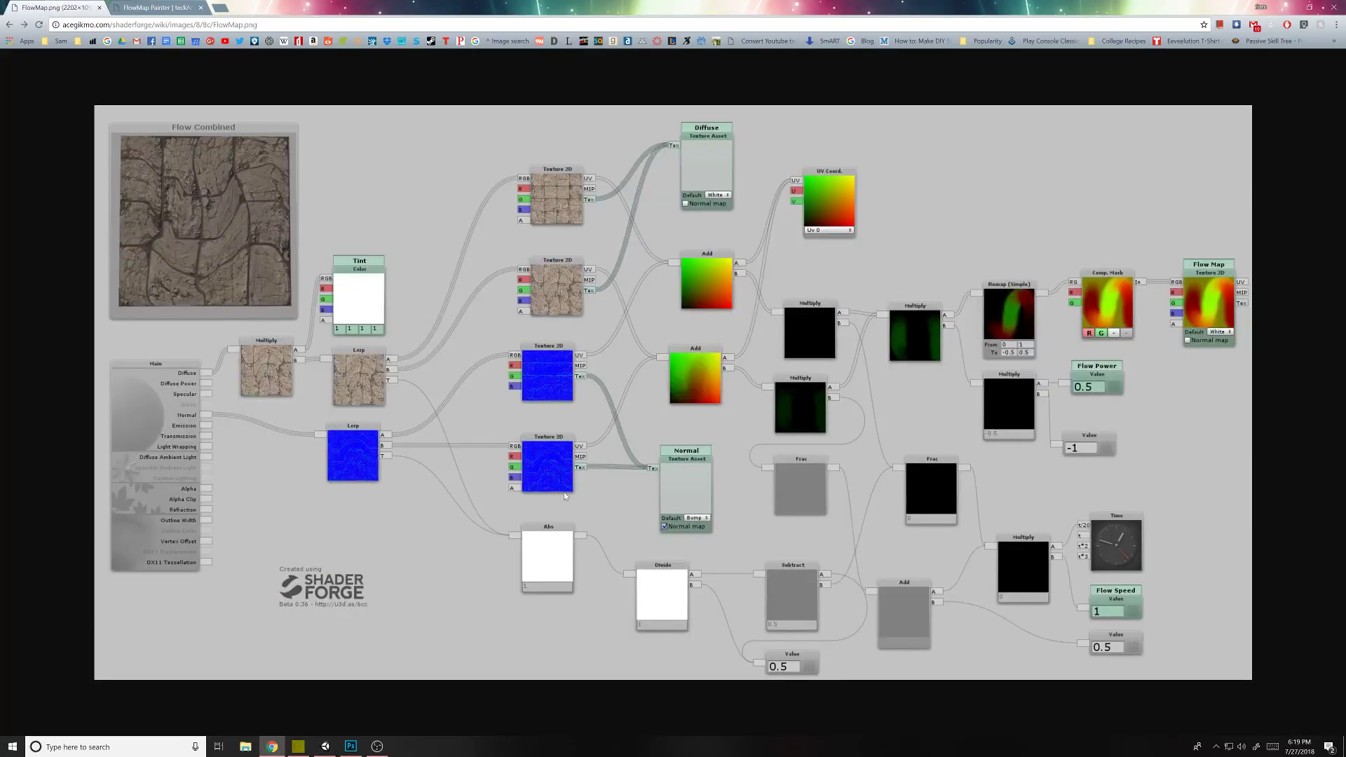
{"action": "left_click", "coordinate": [1283, 4]}
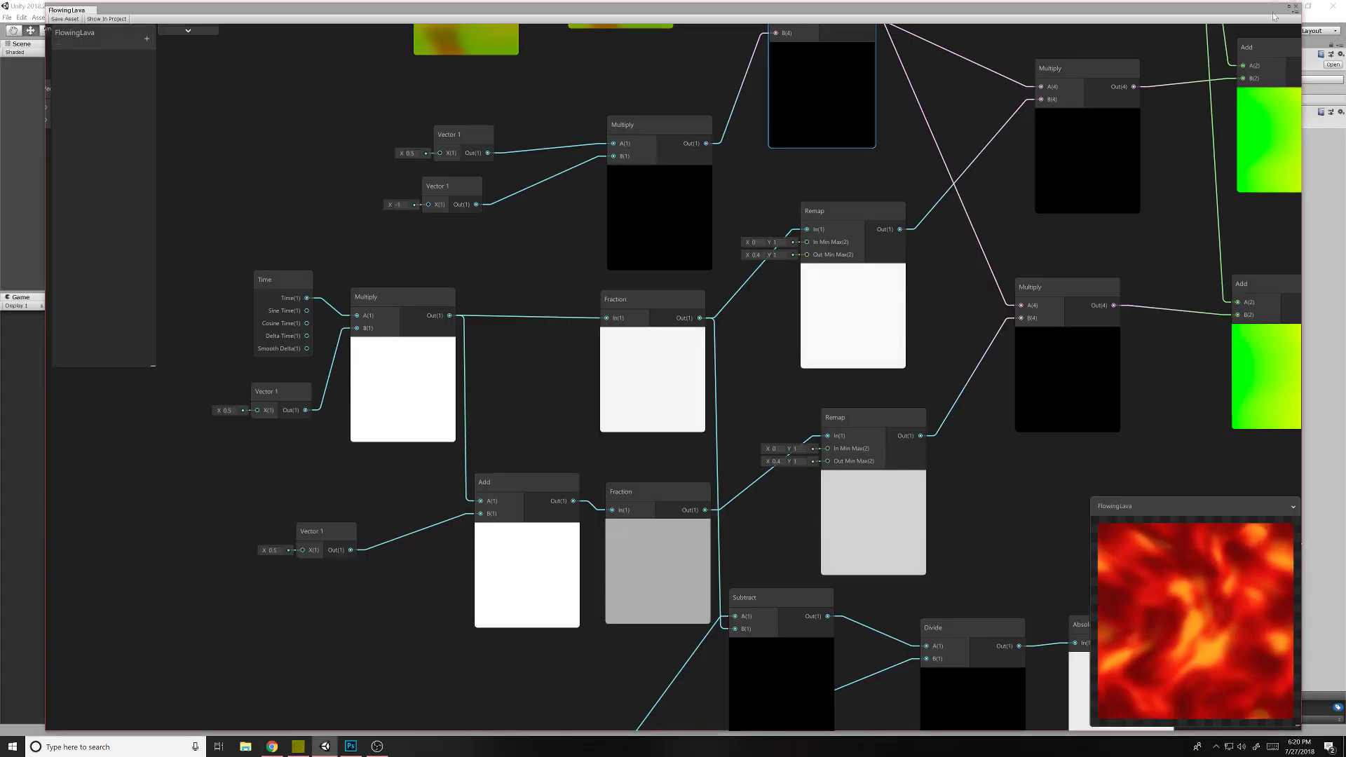
Step: Nudge the Multiply node down and shift its Time and Vector 1 input nodes slightly away from it
{"action": "middle_click_drag", "start_coordinate": [508, 403], "coordinate": [531, 418]}
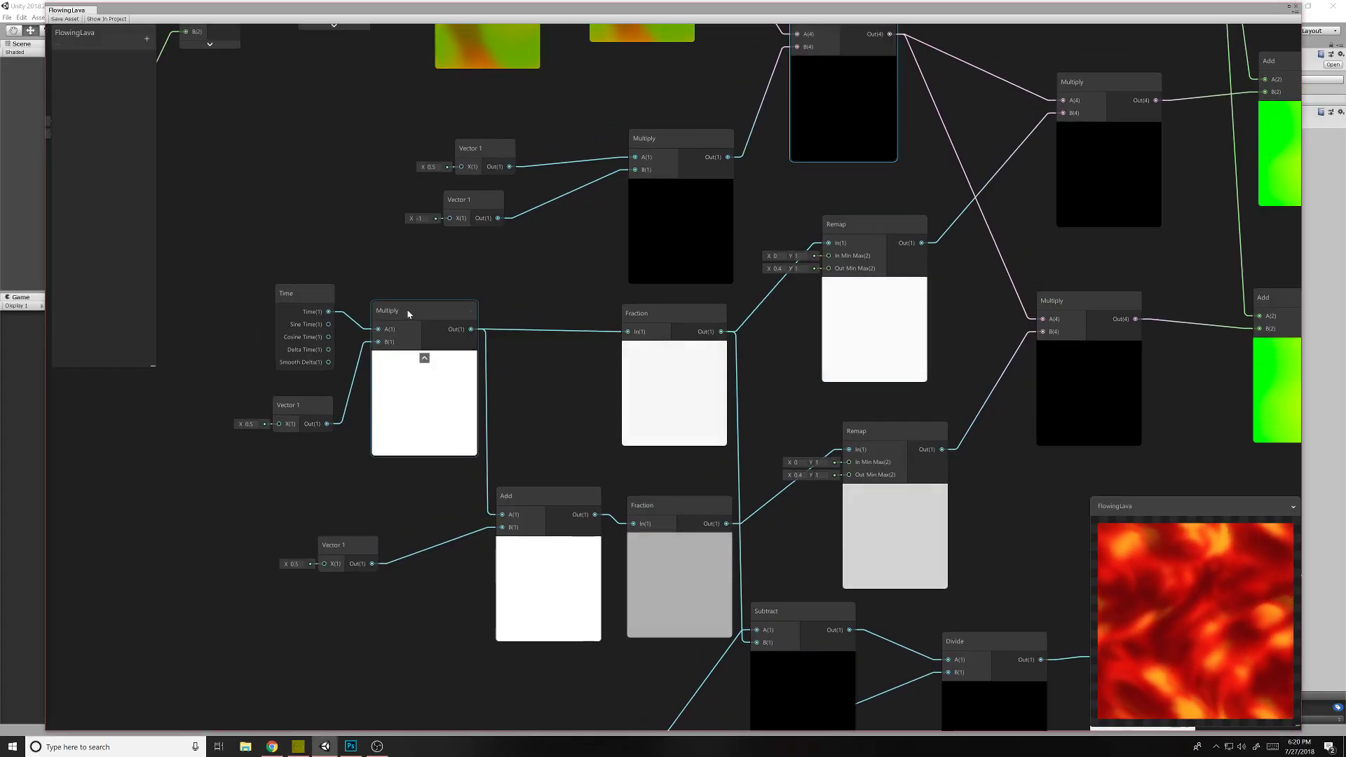
{"action": "left_click_drag", "start_coordinate": [408, 315], "coordinate": [405, 323]}
{"action": "mouse_move", "coordinate": [296, 306]}
{"action": "left_mouse_down"}
{"action": "mouse_move", "coordinate": [281, 302]}
{"action": "mouse_move", "coordinate": [294, 299]}
{"action": "left_mouse_up"}
{"action": "left_click_drag", "start_coordinate": [301, 411], "coordinate": [295, 411]}
{"action": "left_click_drag", "start_coordinate": [294, 291], "coordinate": [288, 290]}
{"action": "left_click_drag", "start_coordinate": [294, 405], "coordinate": [286, 405]}
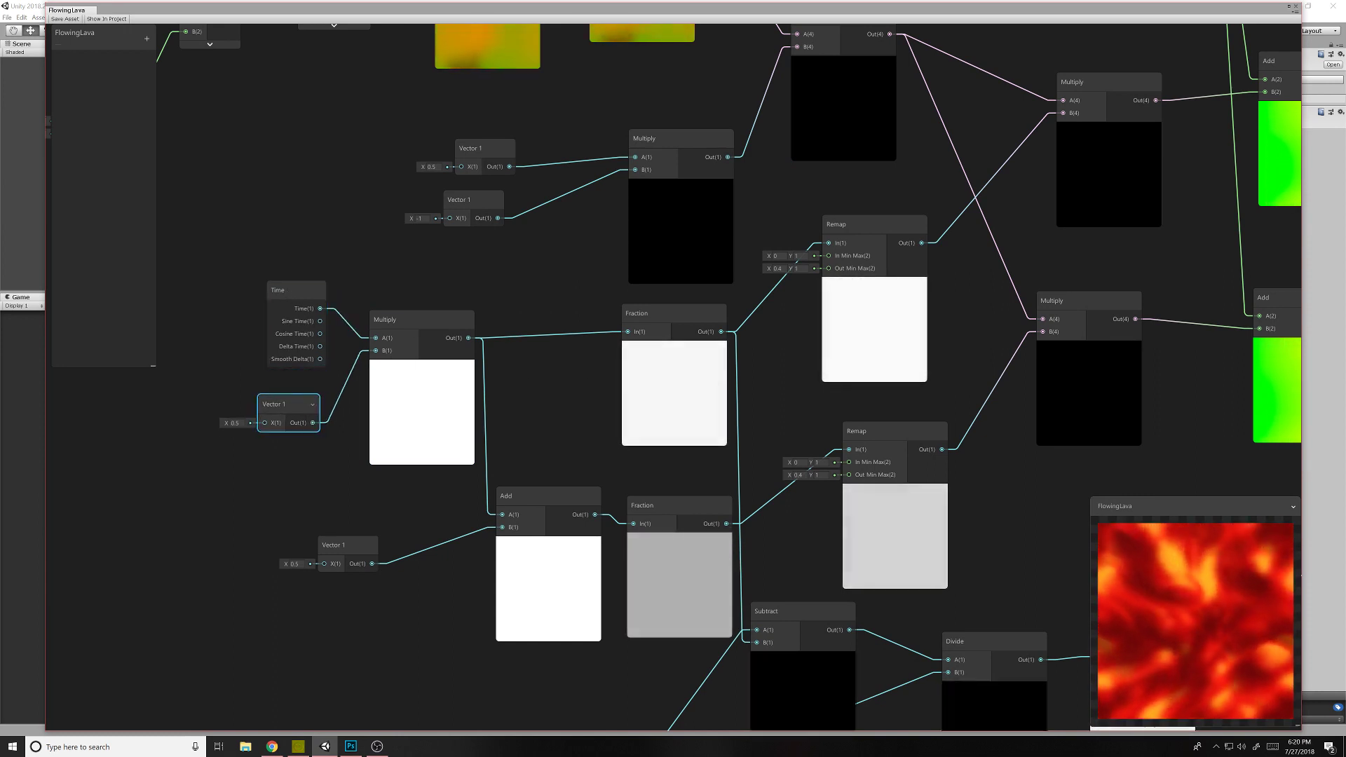
Step: Examine how the masked flow map and the time chains feed the Multiply and Remap nodes
{"action": "middle_click_drag", "start_coordinate": [810, 446], "coordinate": [807, 517]}
{"action": "middle_click_drag", "start_coordinate": [645, 134], "coordinate": [470, 372]}
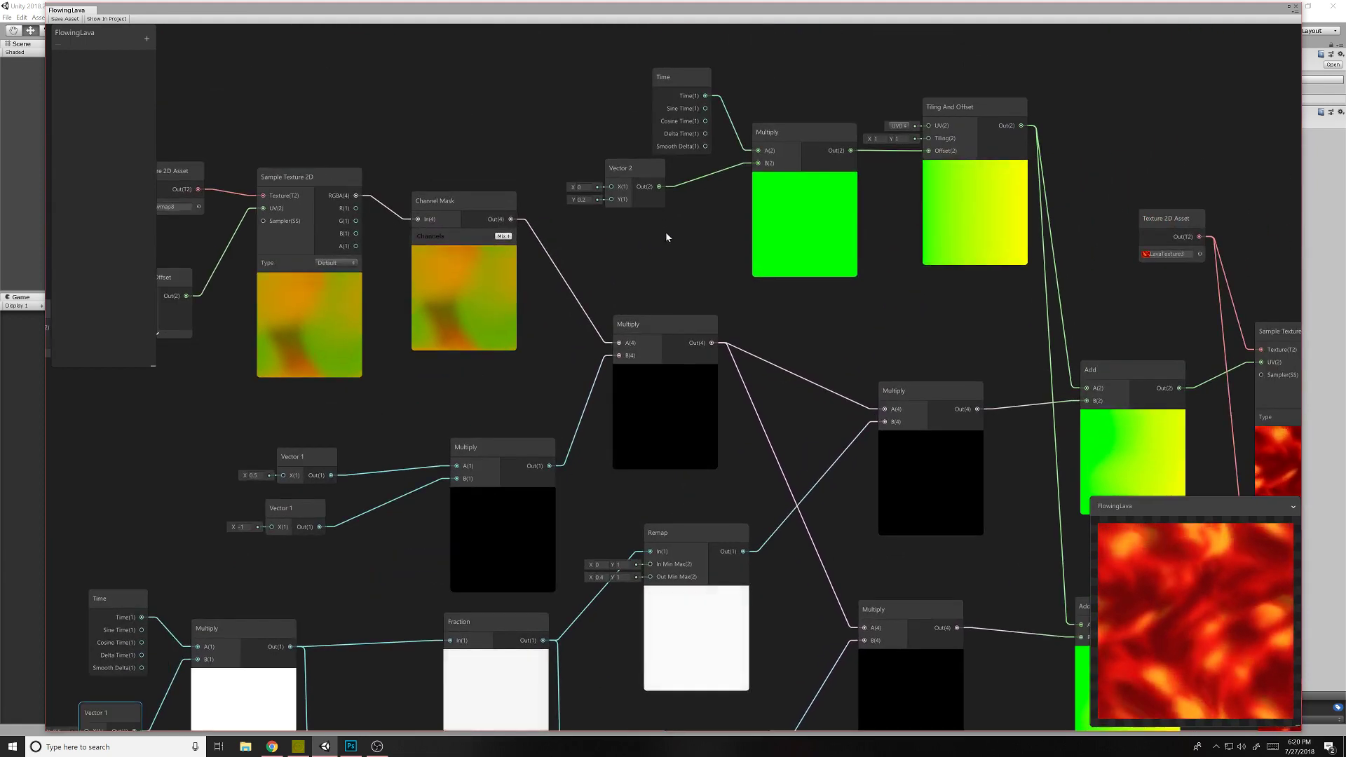
{"action": "middle_click_drag", "start_coordinate": [666, 239], "coordinate": [662, 247]}
{"action": "middle_click_drag", "start_coordinate": [533, 304], "coordinate": [662, 31]}
{"action": "middle_click_drag", "start_coordinate": [671, 287], "coordinate": [669, 306]}
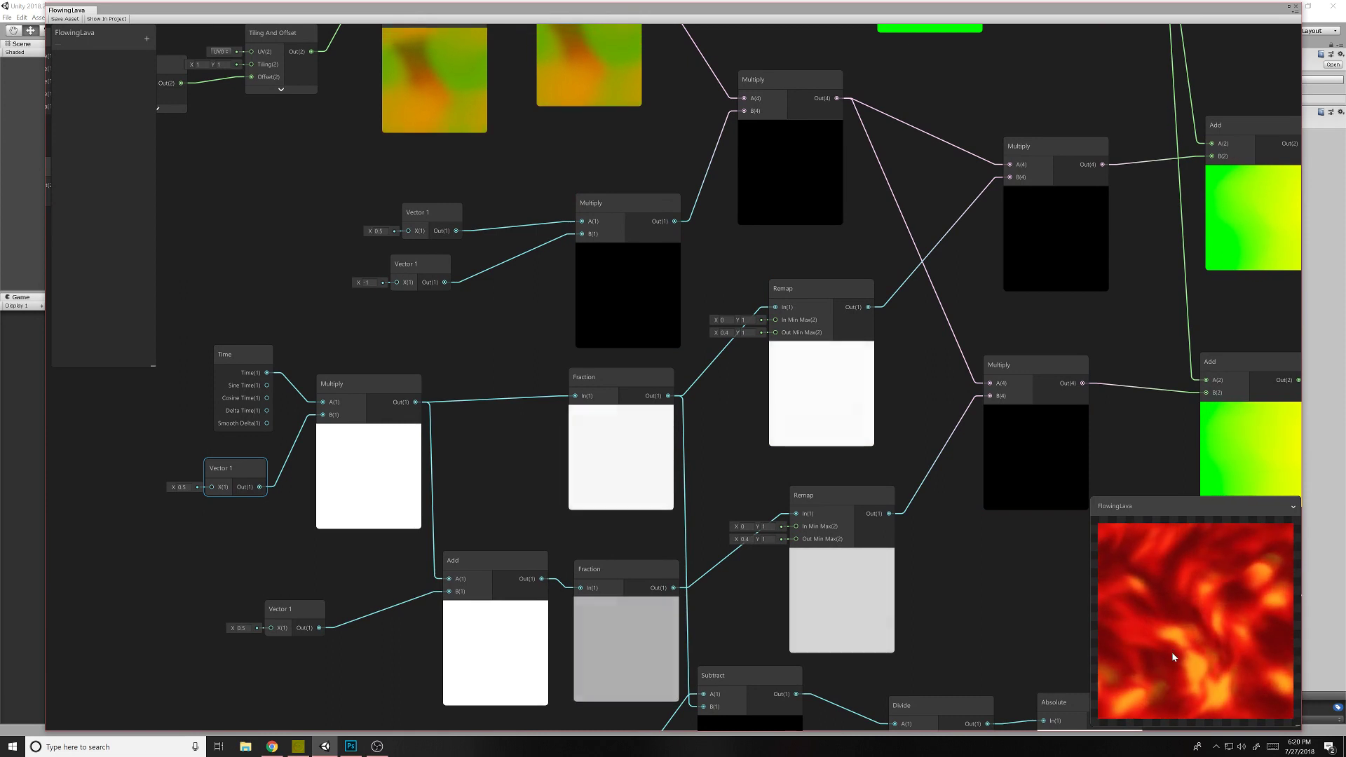
{"action": "middle_click_drag", "start_coordinate": [734, 265], "coordinate": [723, 293]}
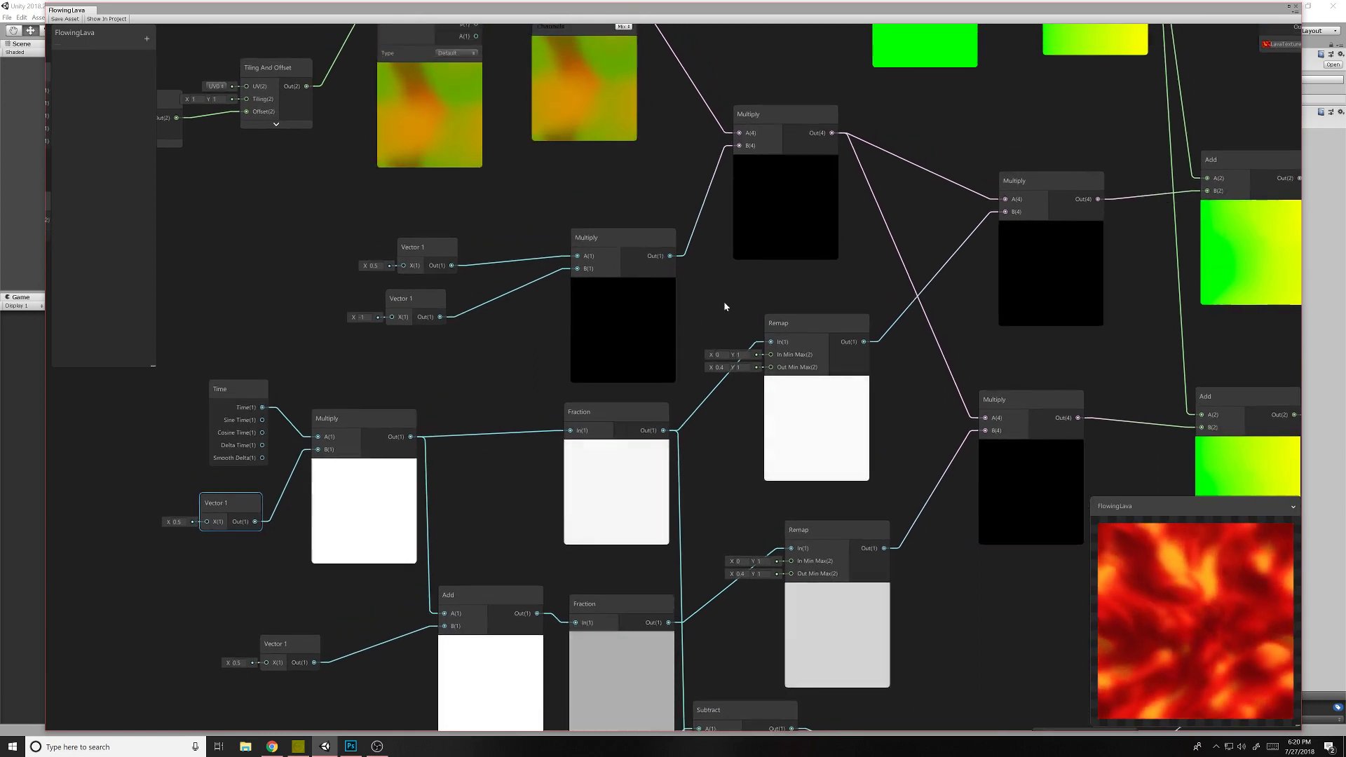
{"action": "middle_click_drag", "start_coordinate": [835, 292], "coordinate": [818, 300]}
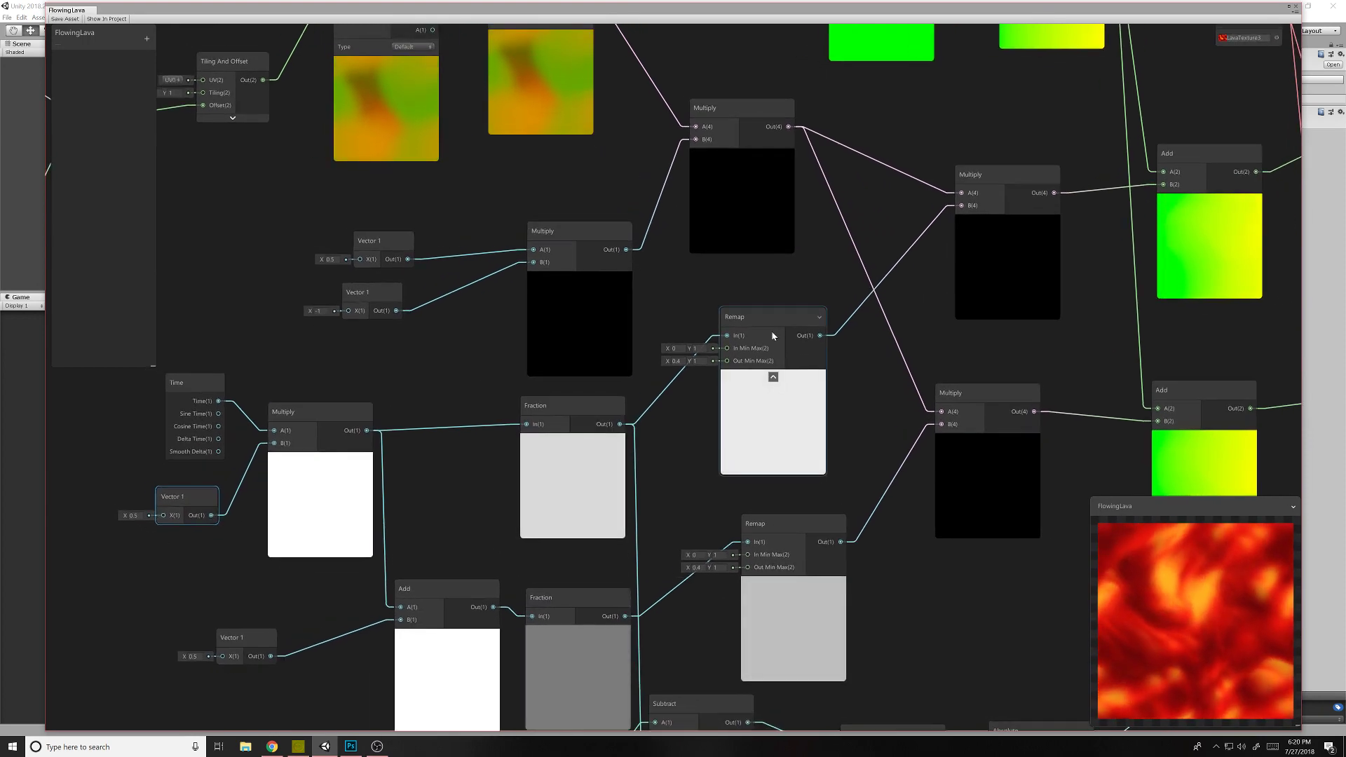
{"action": "left_click", "coordinate": [770, 327]}
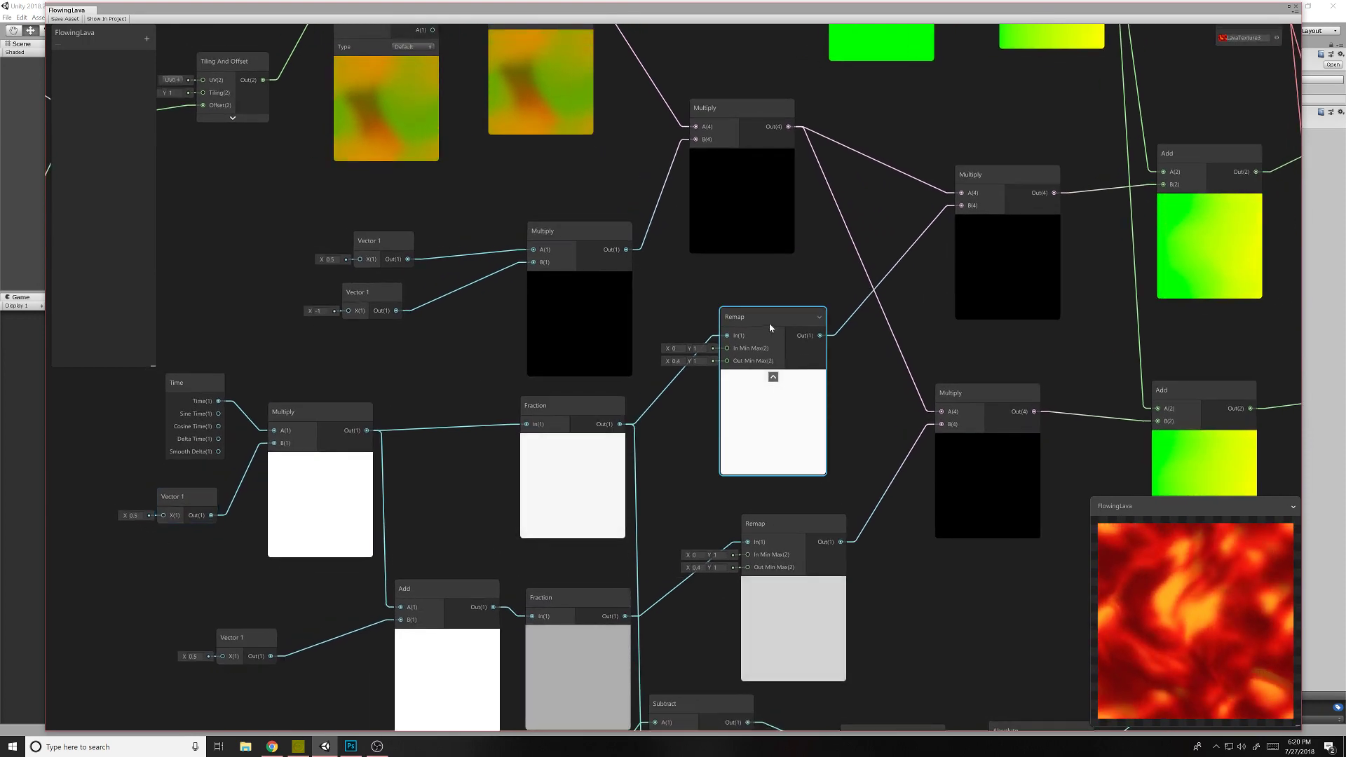
Step: Adjust the positions of the Multiply node after Time and the upper Fraction node it feeds
{"action": "middle_click_drag", "start_coordinate": [442, 371], "coordinate": [455, 338]}
{"action": "left_click_drag", "start_coordinate": [334, 373], "coordinate": [322, 379]}
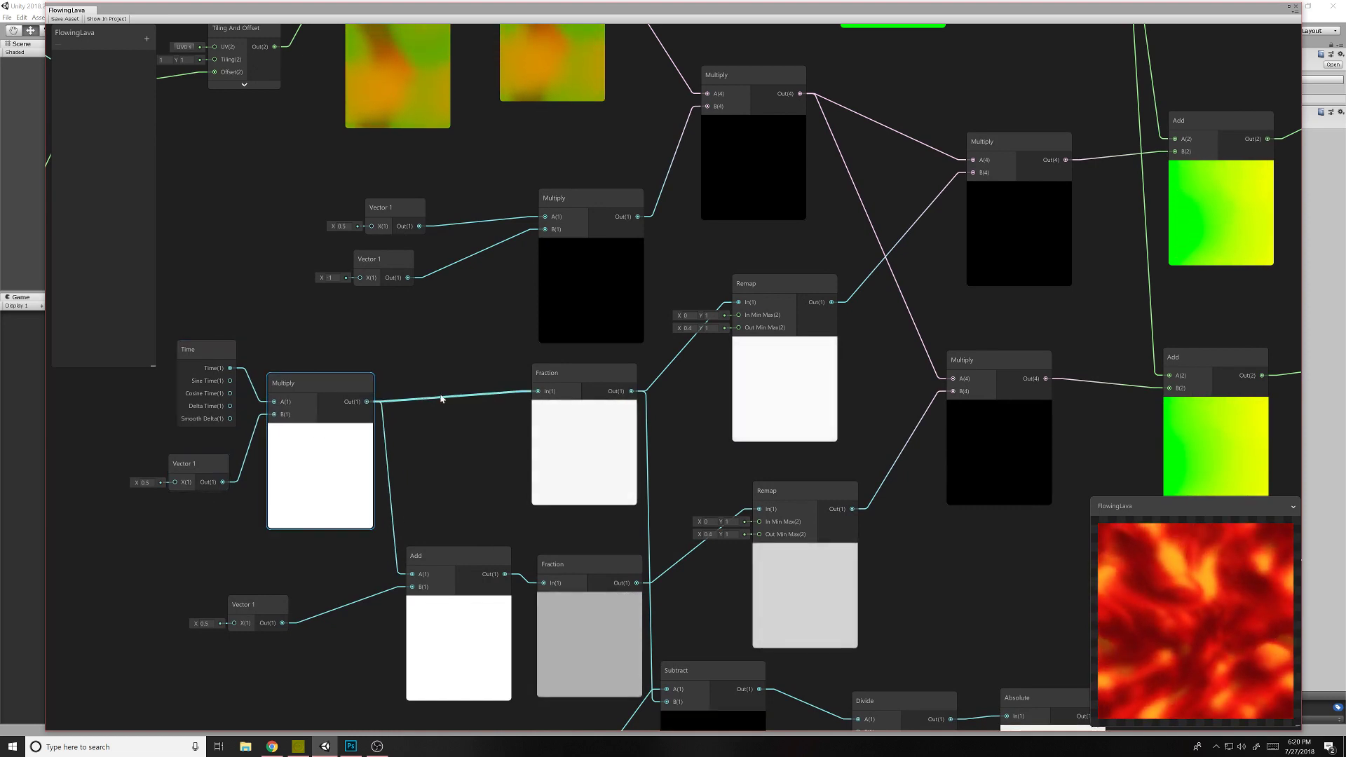
{"action": "middle_click_drag", "start_coordinate": [452, 389], "coordinate": [400, 366]}
{"action": "mouse_move", "coordinate": [528, 378]}
{"action": "left_mouse_down"}
{"action": "mouse_move", "coordinate": [490, 382]}
{"action": "mouse_move", "coordinate": [531, 381]}
{"action": "left_mouse_up"}
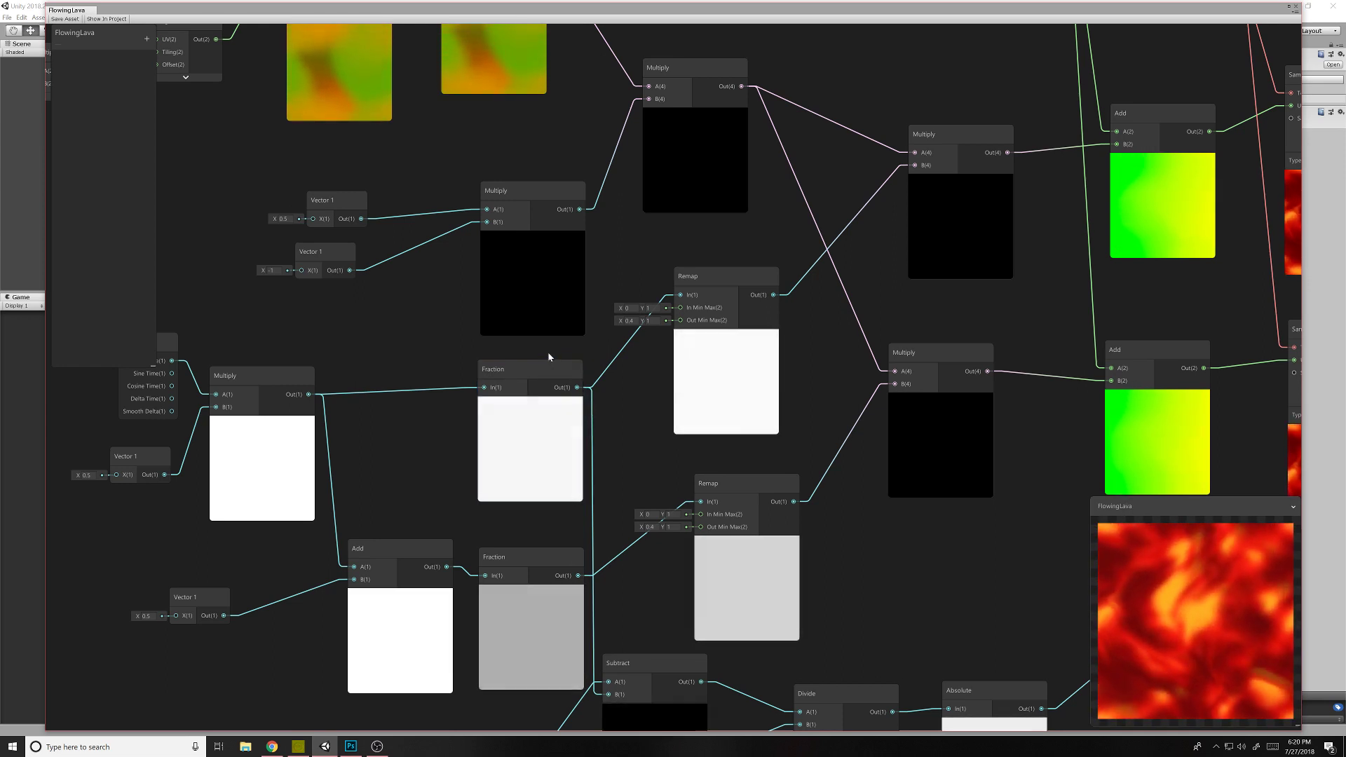
{"action": "left_click_drag", "start_coordinate": [261, 378], "coordinate": [271, 376]}
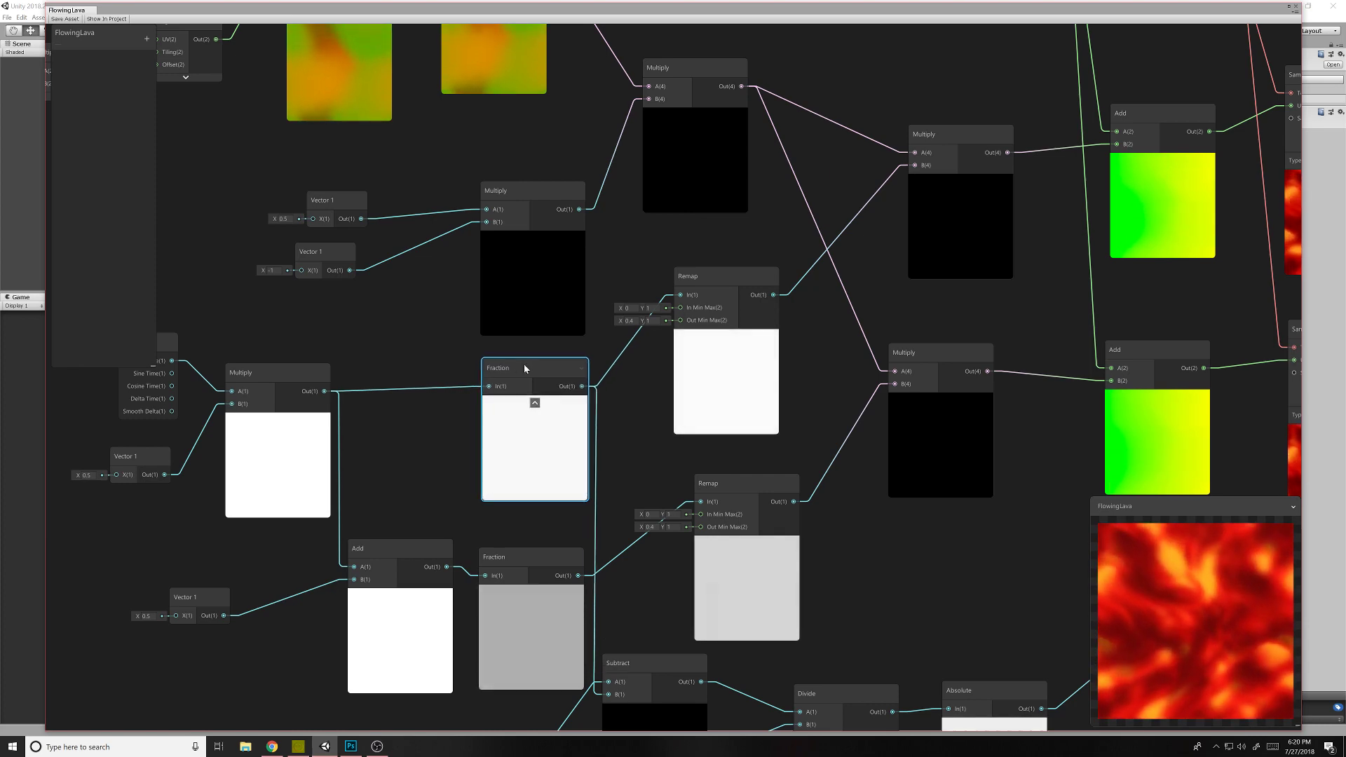
{"action": "left_click_drag", "start_coordinate": [519, 364], "coordinate": [531, 363]}
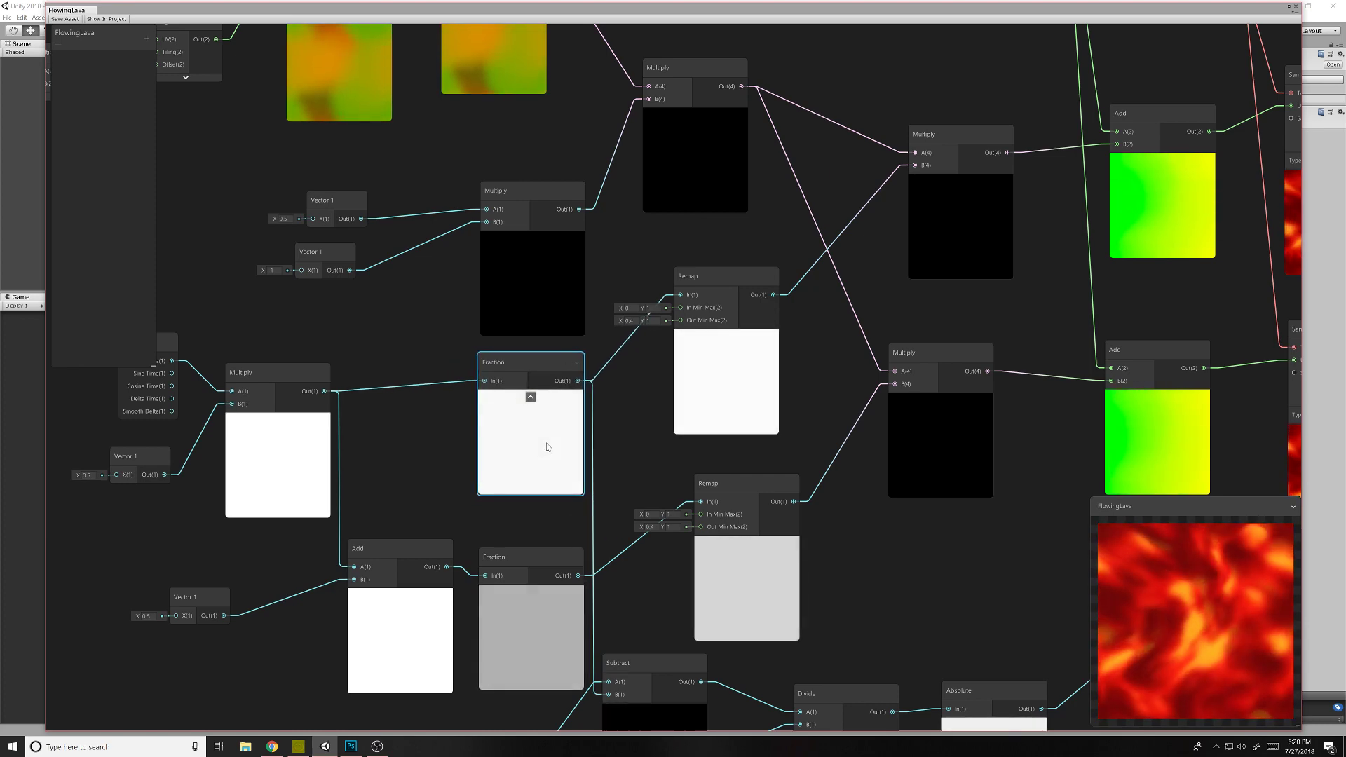
{"action": "middle_click_drag", "start_coordinate": [614, 425], "coordinate": [565, 408]}
{"action": "left_click_drag", "start_coordinate": [478, 350], "coordinate": [476, 355]}
Step: Trace both Fraction branches through the Remap and Multiply nodes, and the Subtract, Divide and Absolute chain below them
{"action": "middle_click_drag", "start_coordinate": [773, 178], "coordinate": [745, 240]}
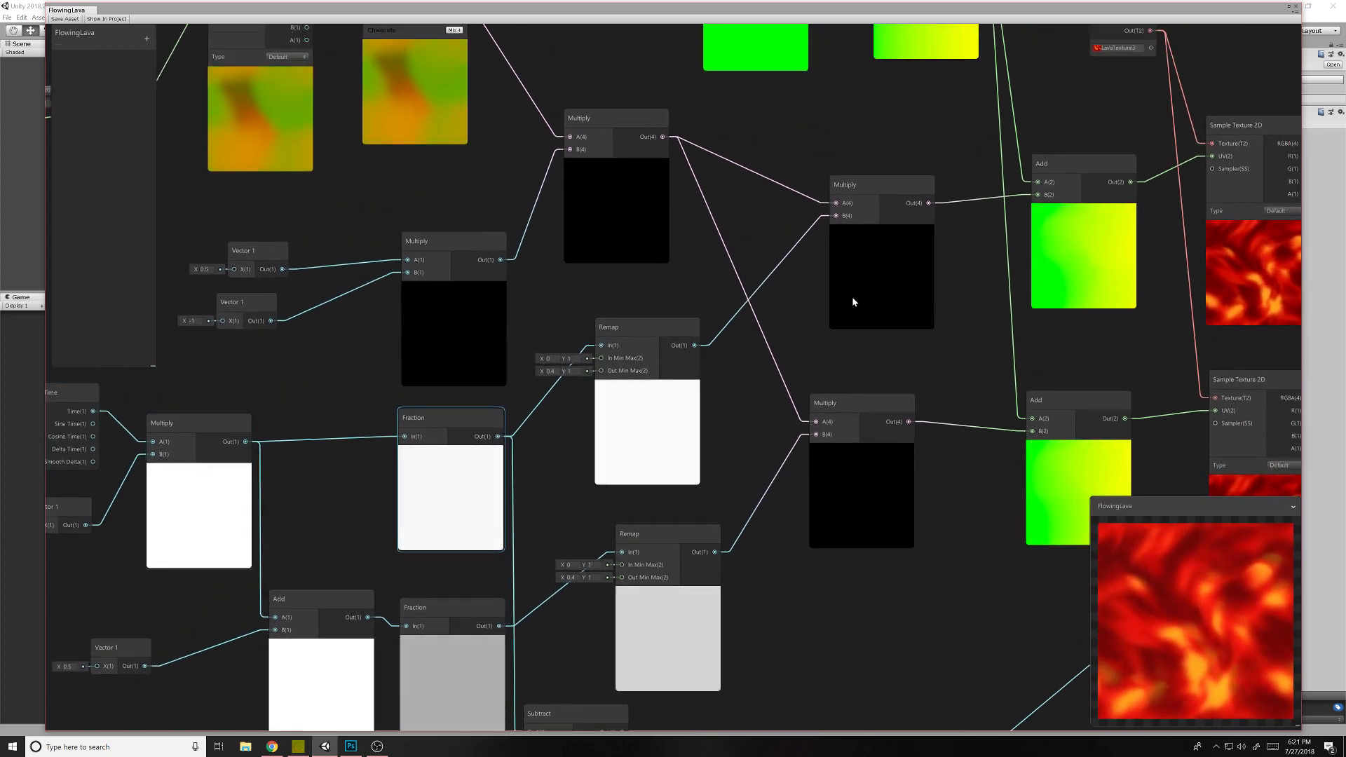
{"action": "middle_click_drag", "start_coordinate": [864, 296], "coordinate": [691, 361]}
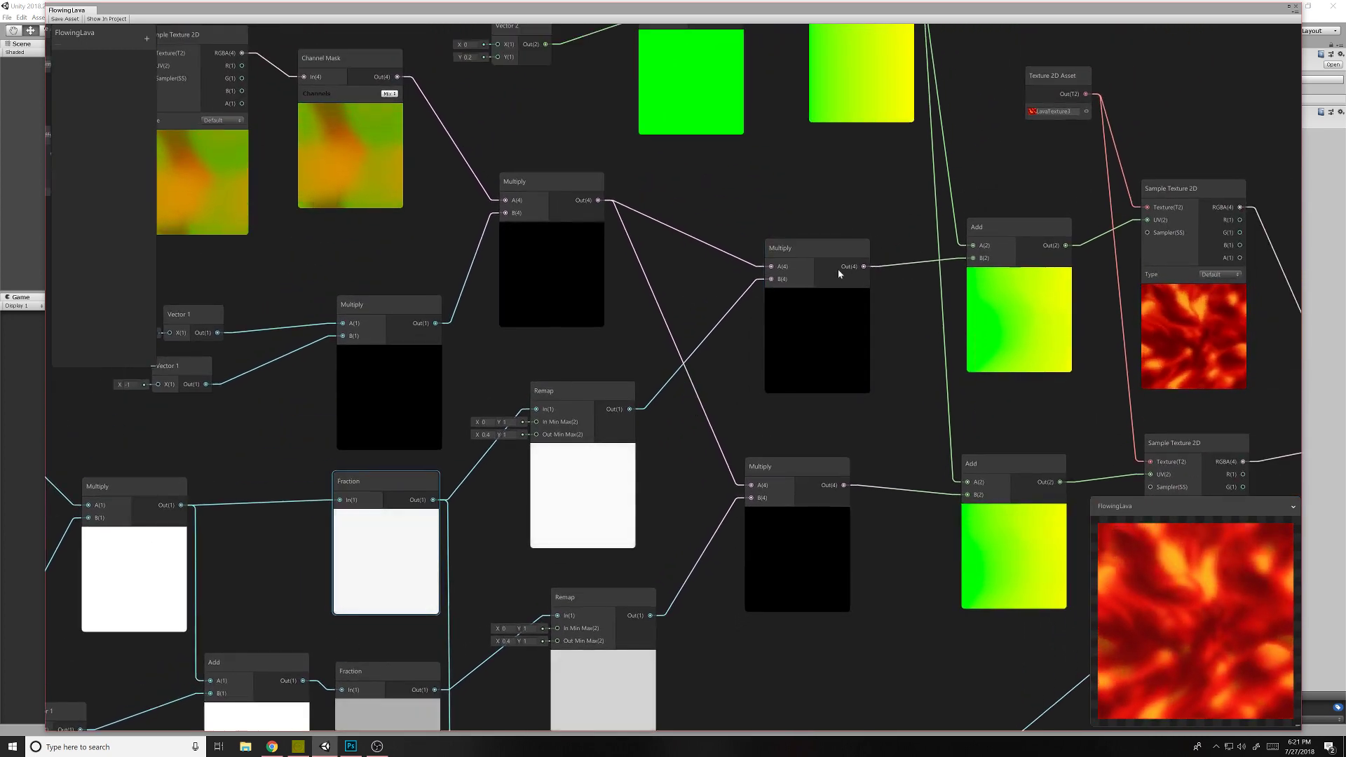
{"action": "middle_click_drag", "start_coordinate": [773, 419], "coordinate": [868, 355]}
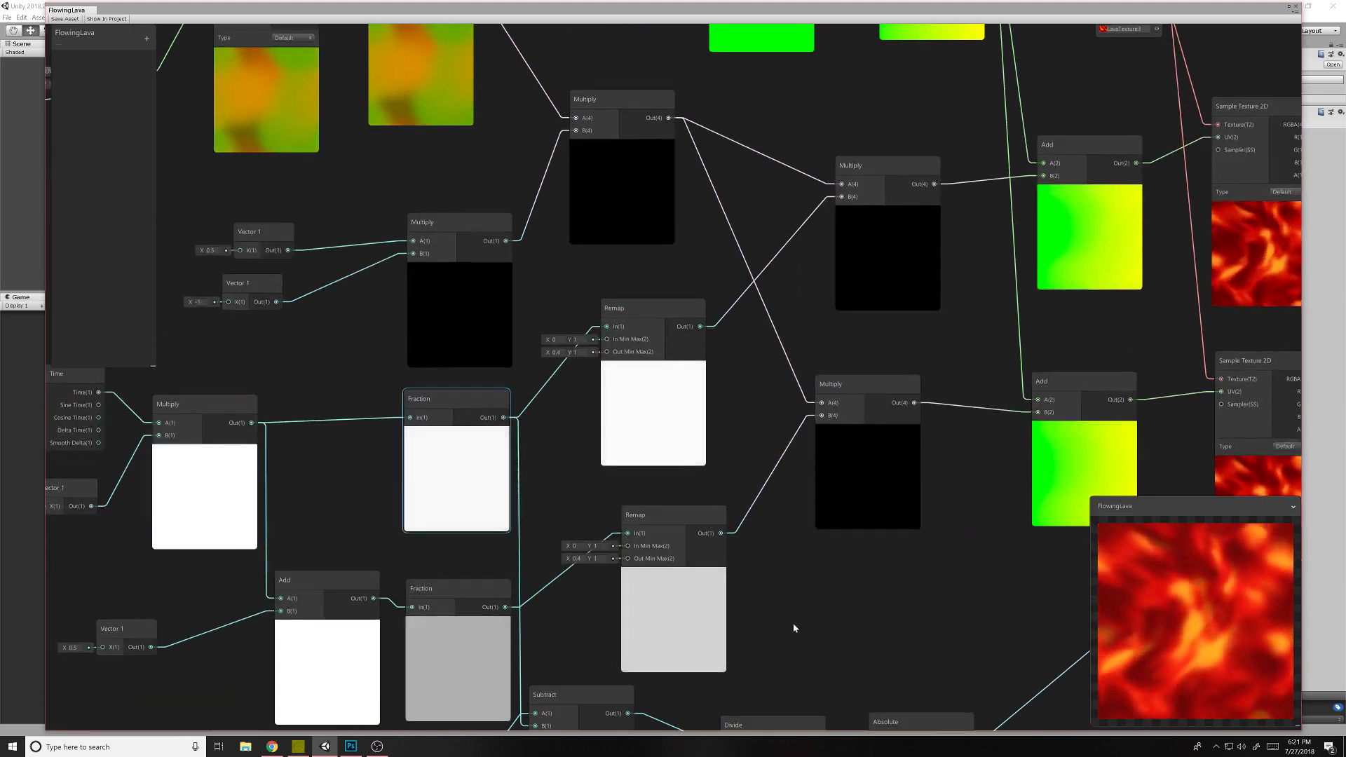
{"action": "middle_click_drag", "start_coordinate": [775, 619], "coordinate": [836, 495]}
{"action": "middle_click_drag", "start_coordinate": [399, 405], "coordinate": [407, 386]}
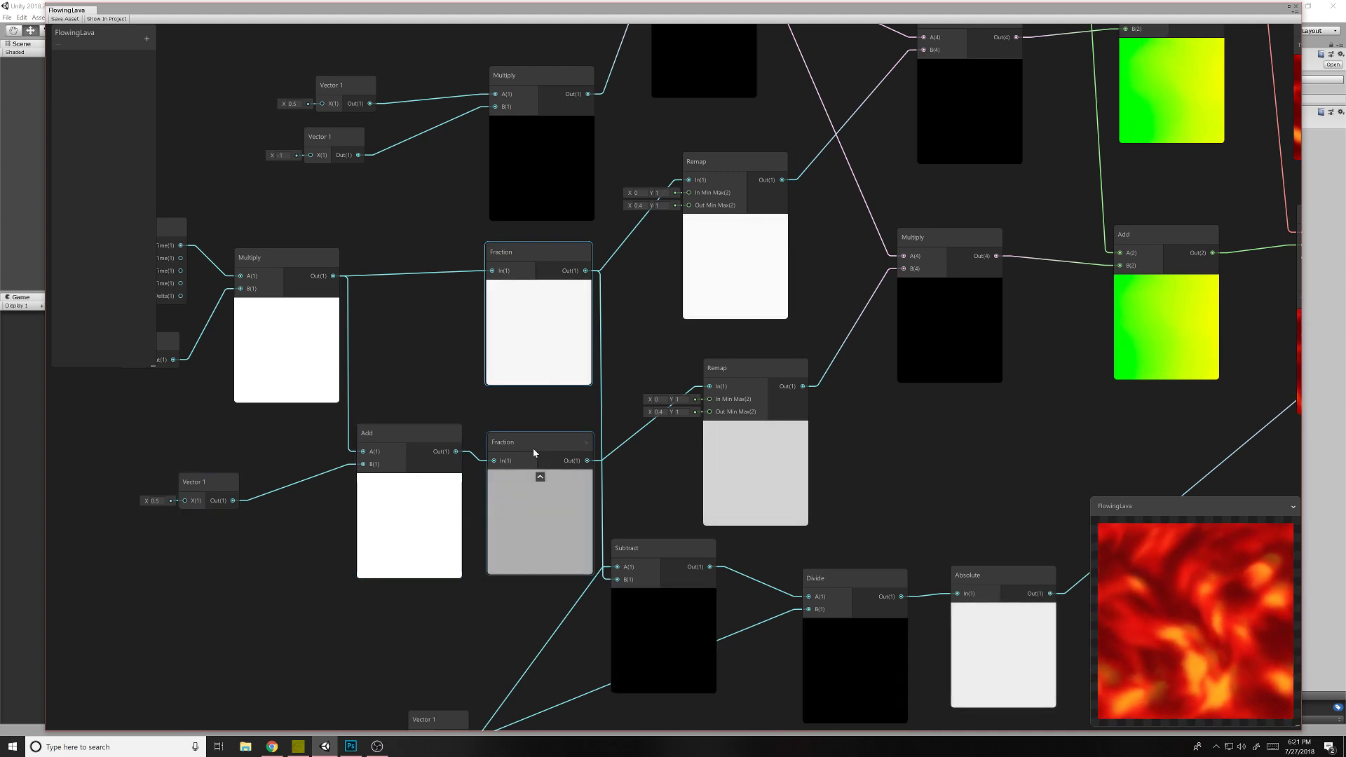
{"action": "middle_click_drag", "start_coordinate": [530, 402], "coordinate": [447, 358]}
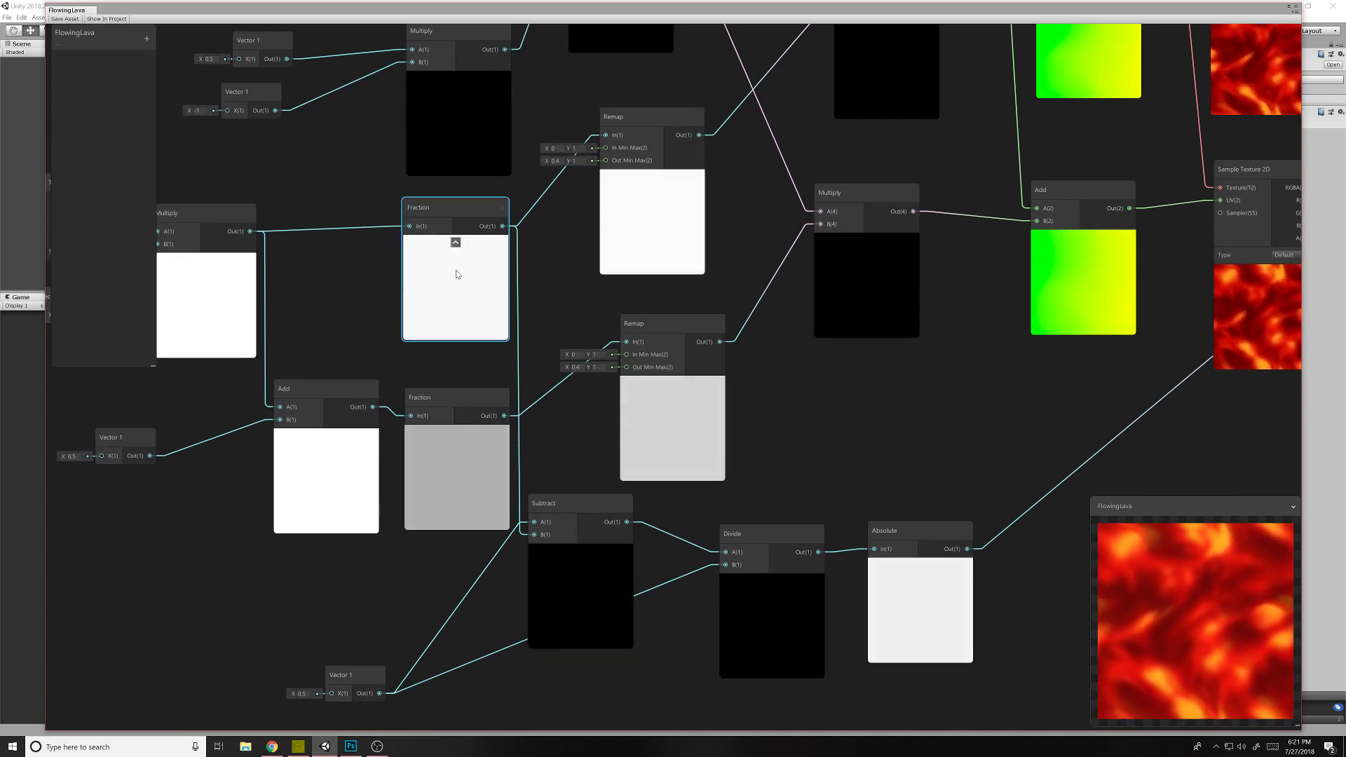
{"action": "middle_click_drag", "start_coordinate": [540, 444], "coordinate": [519, 442]}
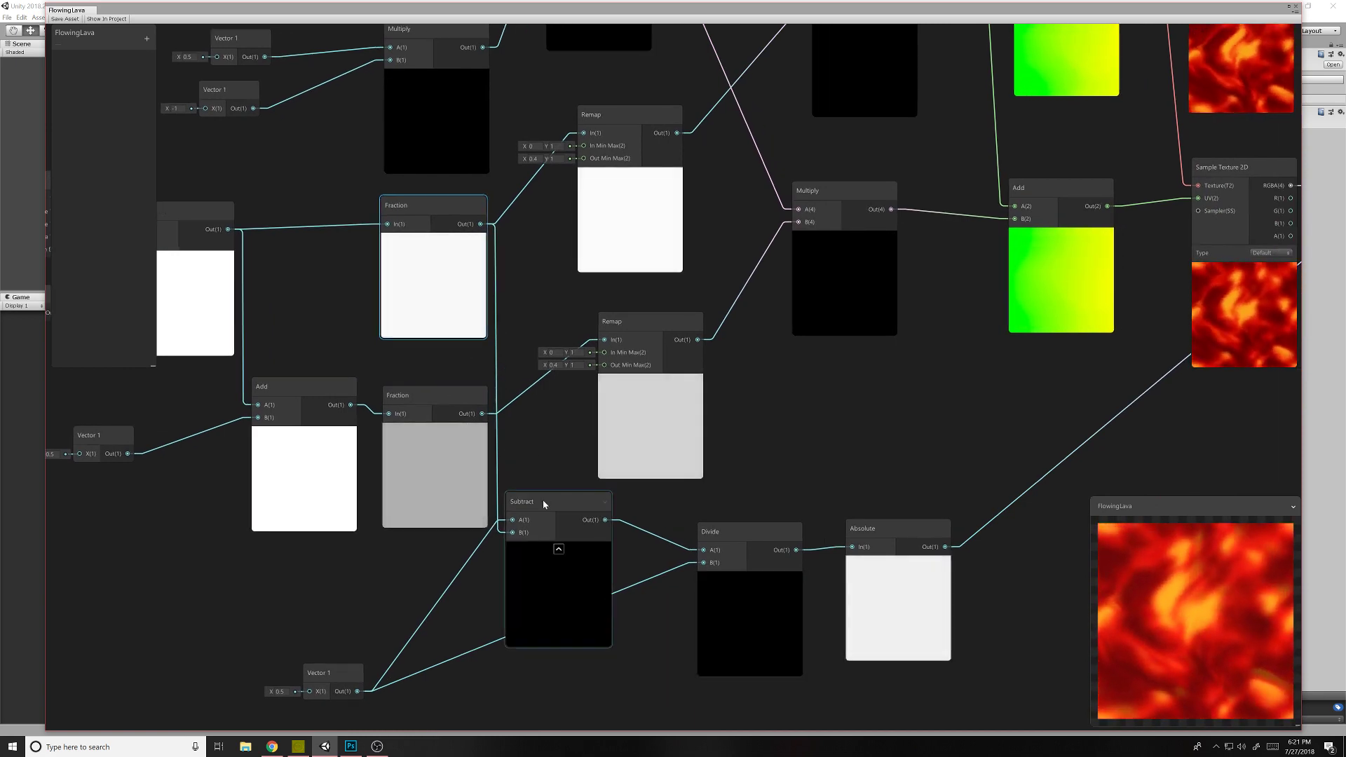
Step: Nudge the Subtract, Divide and Absolute nodes slightly to the right and down
{"action": "left_click", "coordinate": [561, 502]}
{"action": "left_click_drag", "start_coordinate": [562, 502], "coordinate": [569, 504]}
{"action": "left_click_drag", "start_coordinate": [782, 531], "coordinate": [788, 535]}
{"action": "left_click_drag", "start_coordinate": [876, 533], "coordinate": [886, 537]}
Step: Move the lower Remap node up toward its Fraction node and nudge the upper Remap node to the right
{"action": "middle_click_drag", "start_coordinate": [804, 420], "coordinate": [784, 532]}
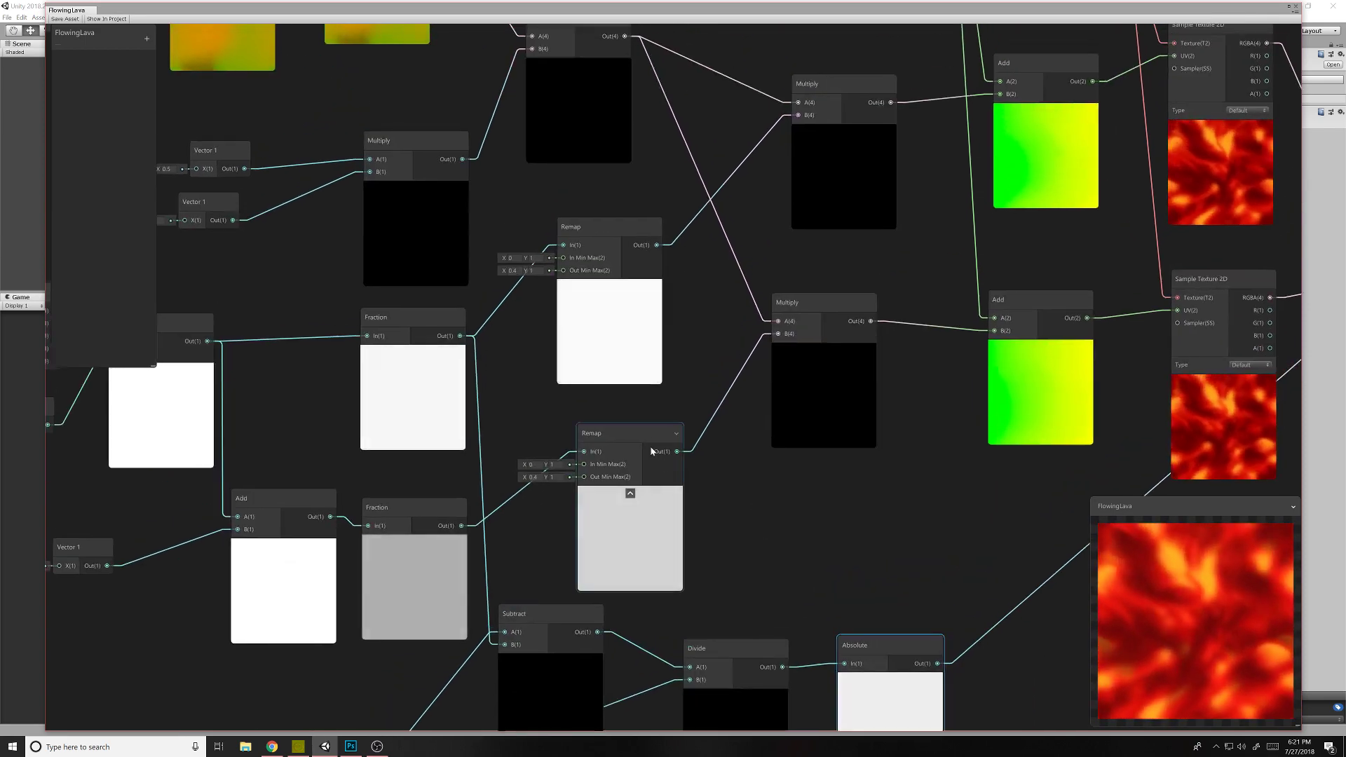
{"action": "left_click_drag", "start_coordinate": [635, 436], "coordinate": [619, 417]}
{"action": "left_click_drag", "start_coordinate": [611, 237], "coordinate": [619, 231]}
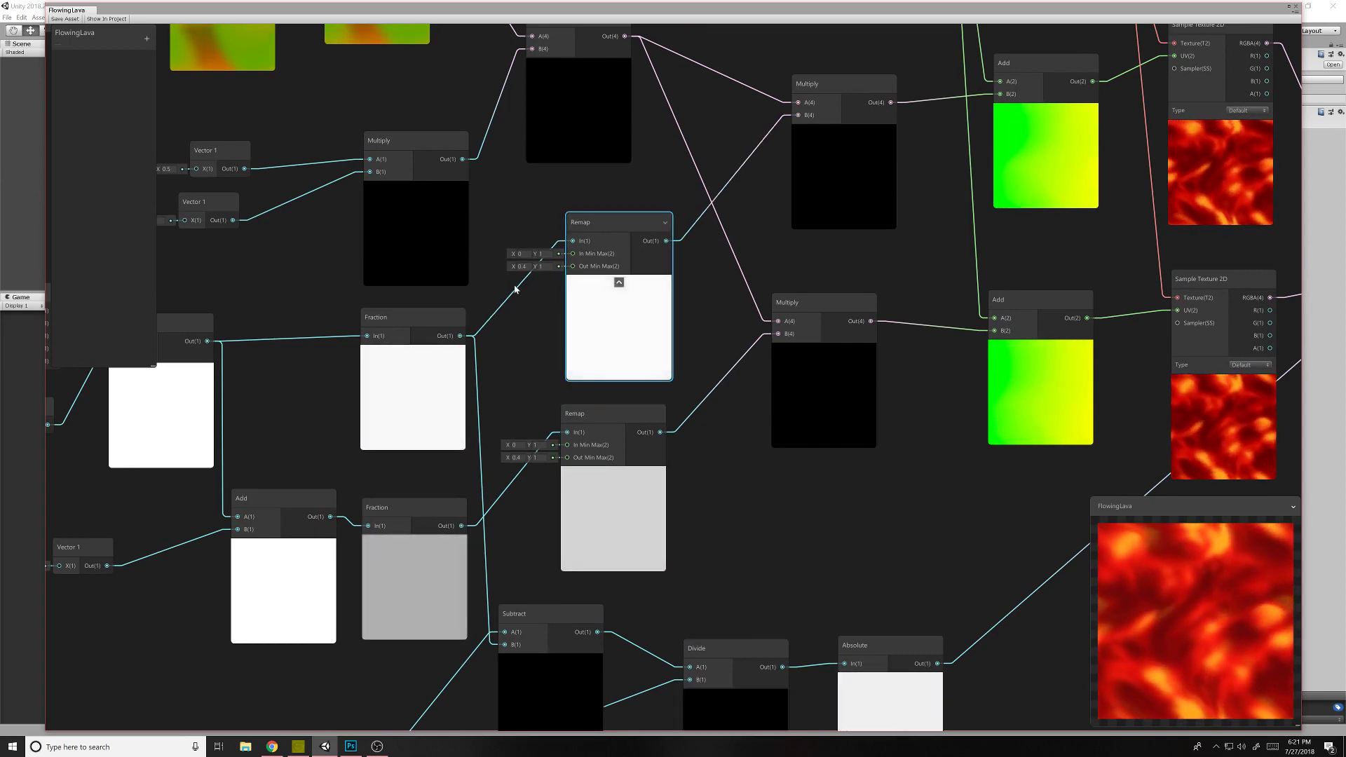
Step: Consult the Shader Forge flow map graph in Chrome, and return to the upper Remap node's output range in Unity
{"action": "key", "text": "alt+Tab"}
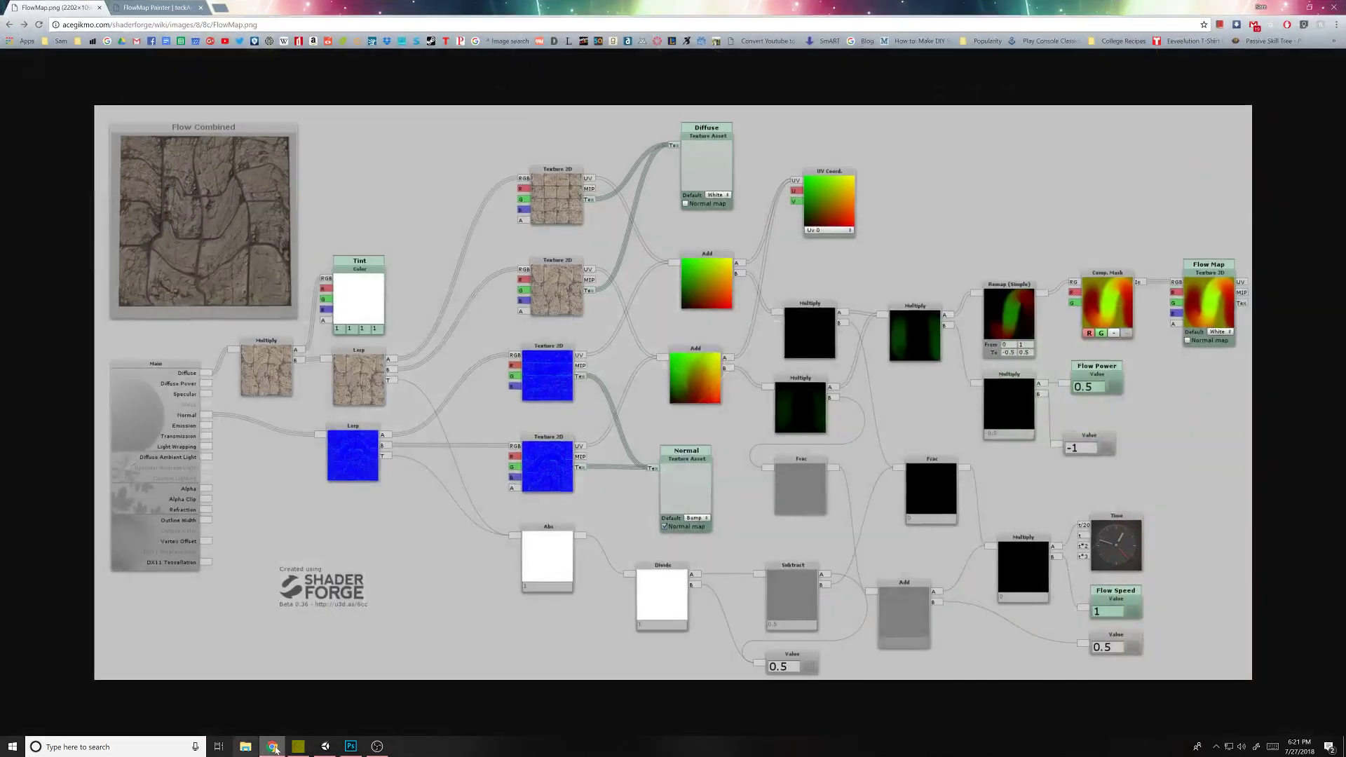
{"action": "left_click", "coordinate": [273, 747]}
{"action": "left_click", "coordinate": [522, 267]}
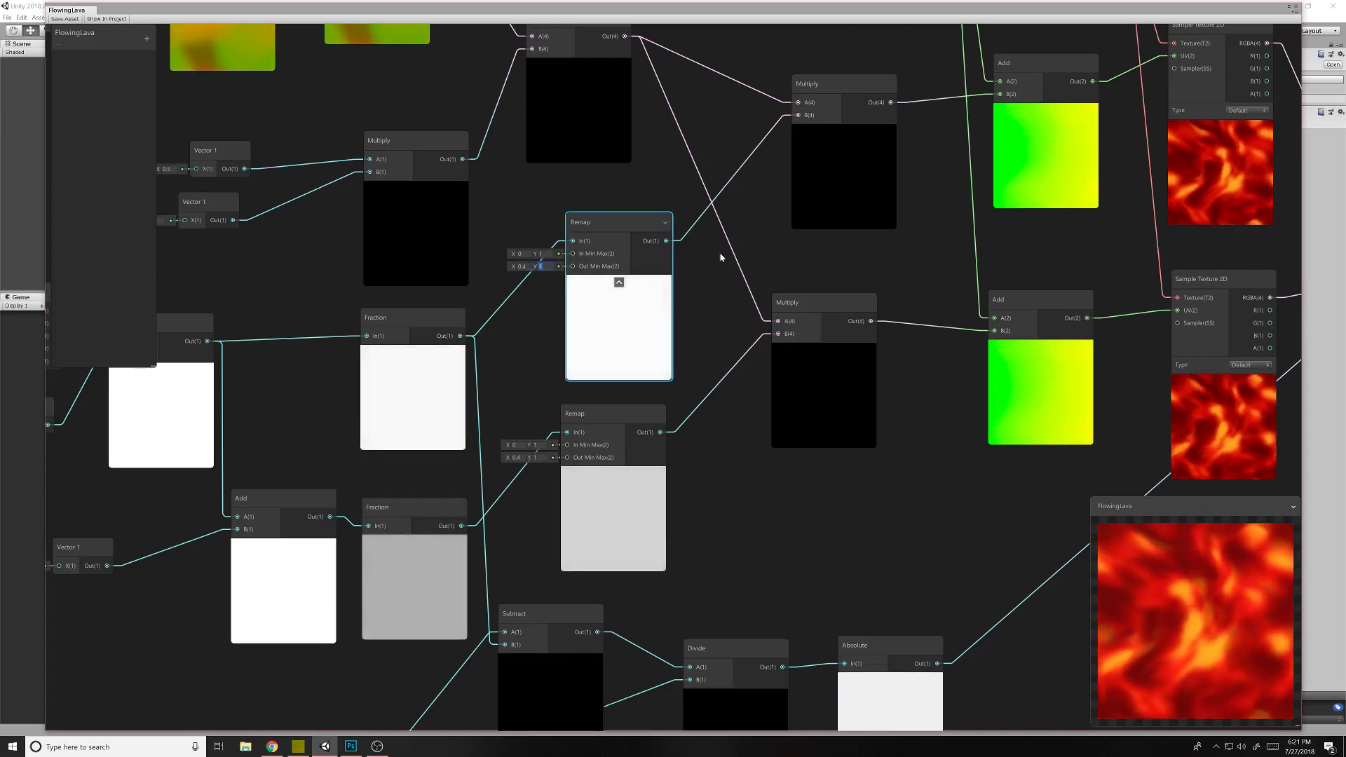
Step: Check the upper Remap node's min and max values and nudge the node slightly upward
{"action": "middle_click_drag", "start_coordinate": [818, 250], "coordinate": [728, 338]}
{"action": "left_click", "coordinate": [468, 303]}
{"action": "left_click", "coordinate": [489, 303]}
{"action": "left_click", "coordinate": [767, 307]}
{"action": "left_click_drag", "start_coordinate": [522, 293], "coordinate": [519, 285]}
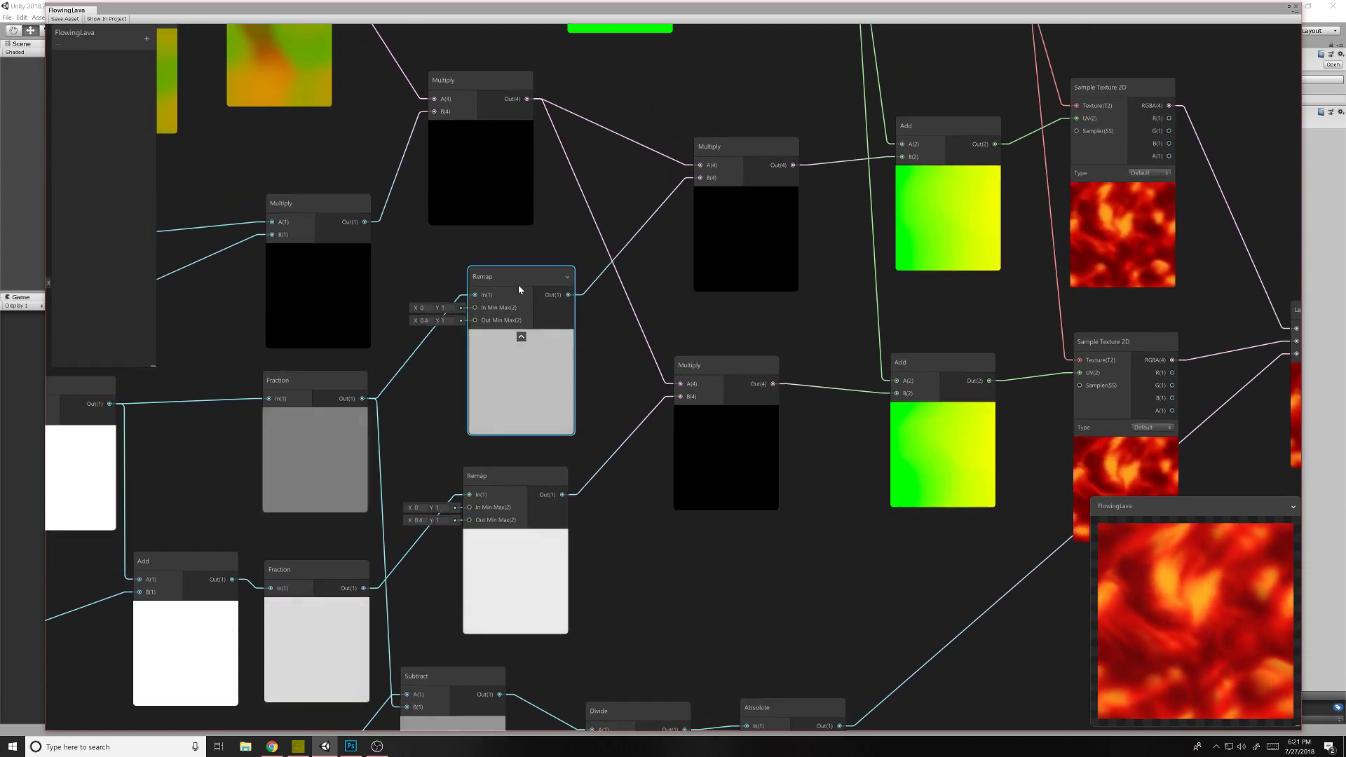
Step: Try an Out Min Max X value of 0 on both Remap nodes
{"action": "left_click", "coordinate": [421, 321]}
{"action": "type", "text": "0"}
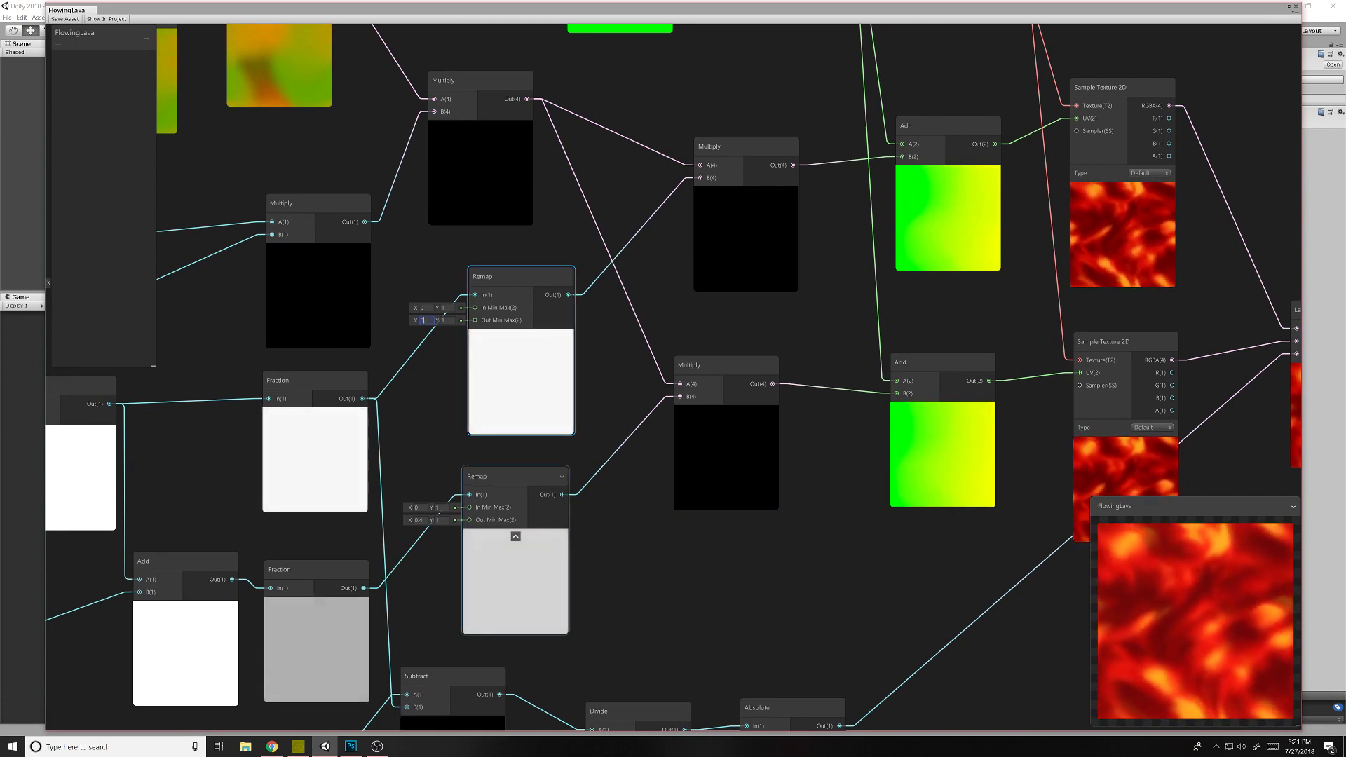
{"action": "left_click", "coordinate": [419, 520]}
{"action": "type", "text": "0"}
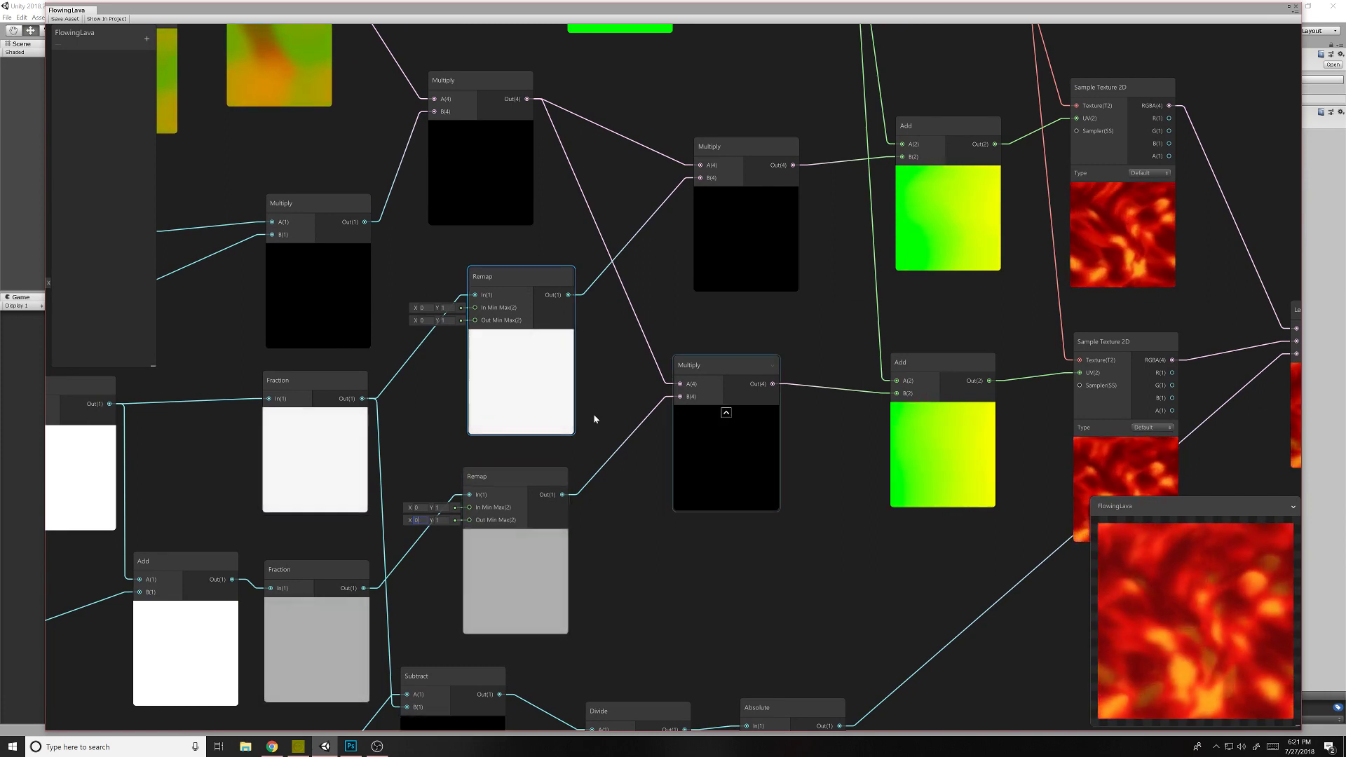
Step: Set the Out Min Max X value of both Remap nodes to 0.3
{"action": "left_click", "coordinate": [421, 320]}
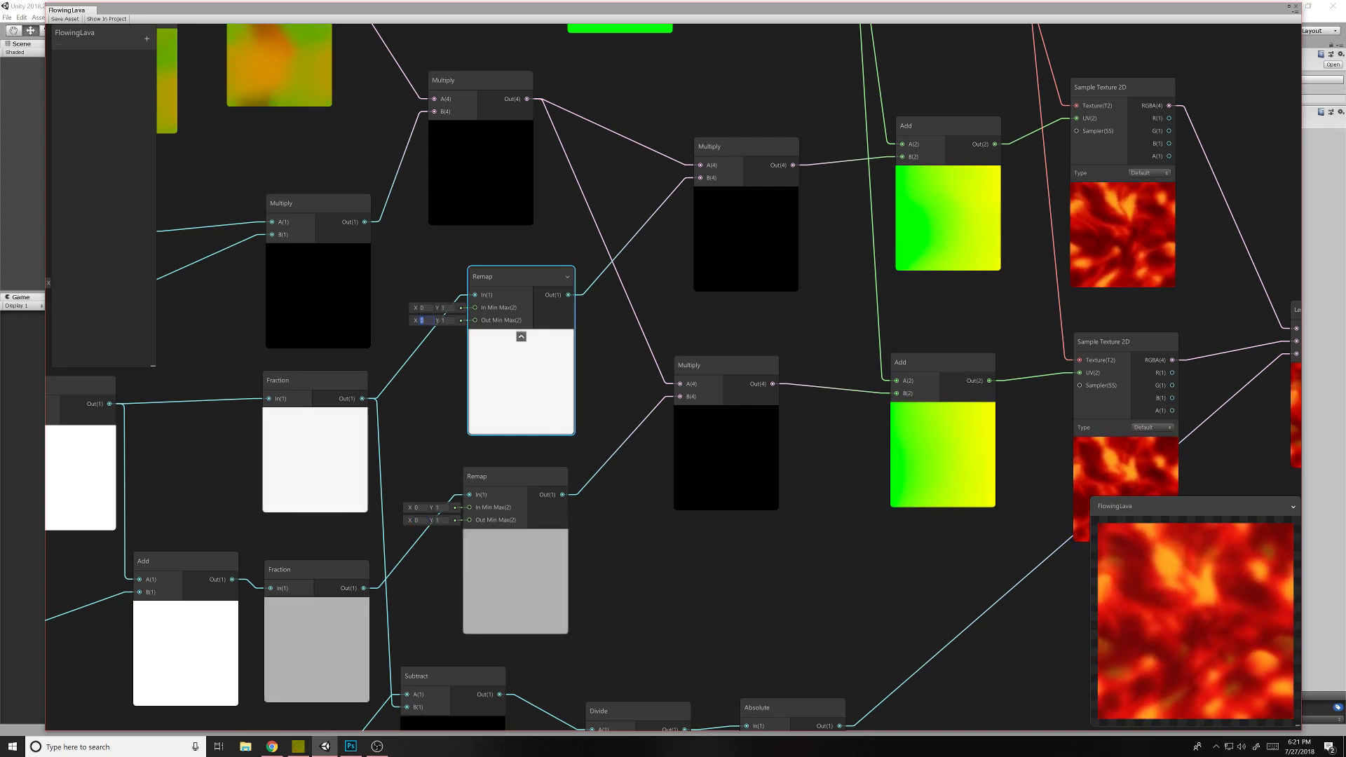
{"action": "type", "text": ".3"}
{"action": "left_click", "coordinate": [419, 520]}
{"action": "type", "text": ".3"}
{"action": "key", "text": "Return"}
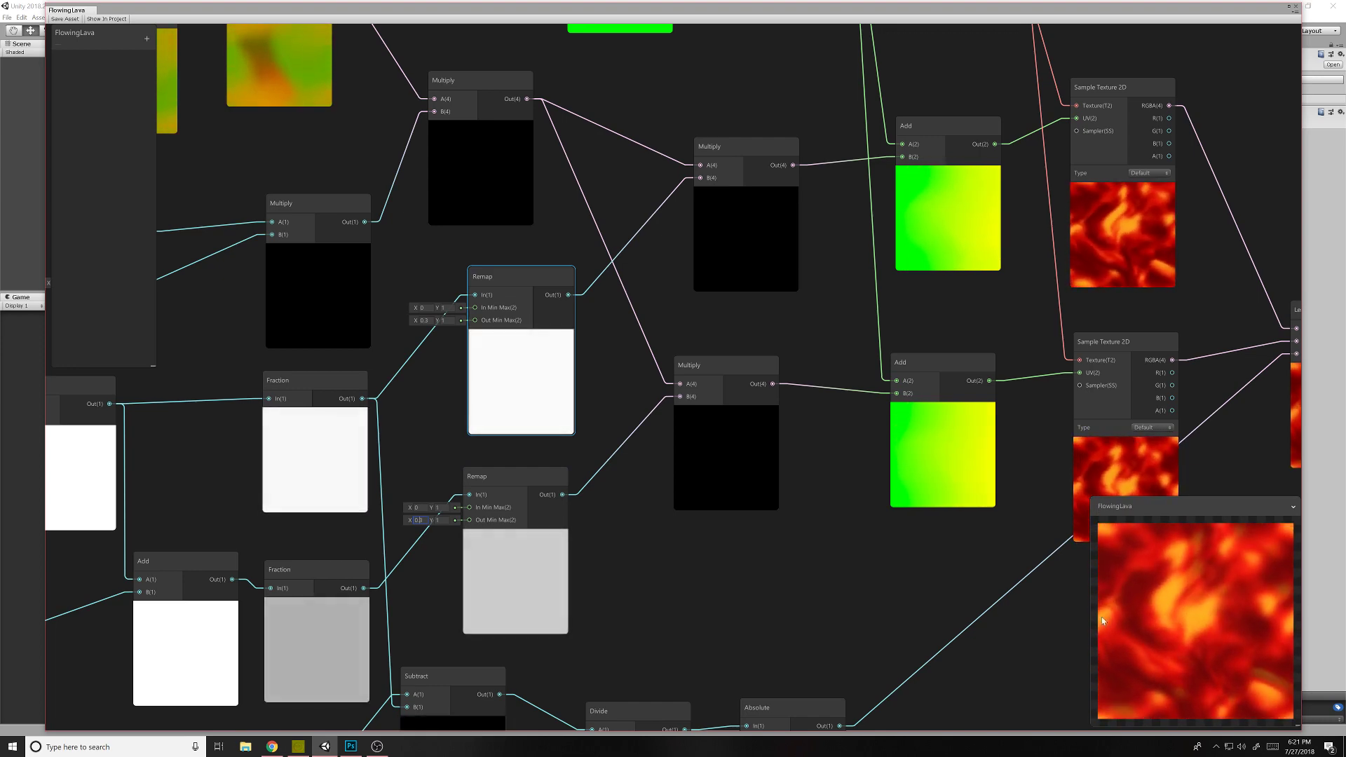
Step: Line up the two Remap nodes vertically and shift the Multiply node that scales the masked flow map to the right
{"action": "middle_click_drag", "start_coordinate": [705, 316], "coordinate": [735, 425]}
{"action": "middle_click_drag", "start_coordinate": [654, 408], "coordinate": [766, 431]}
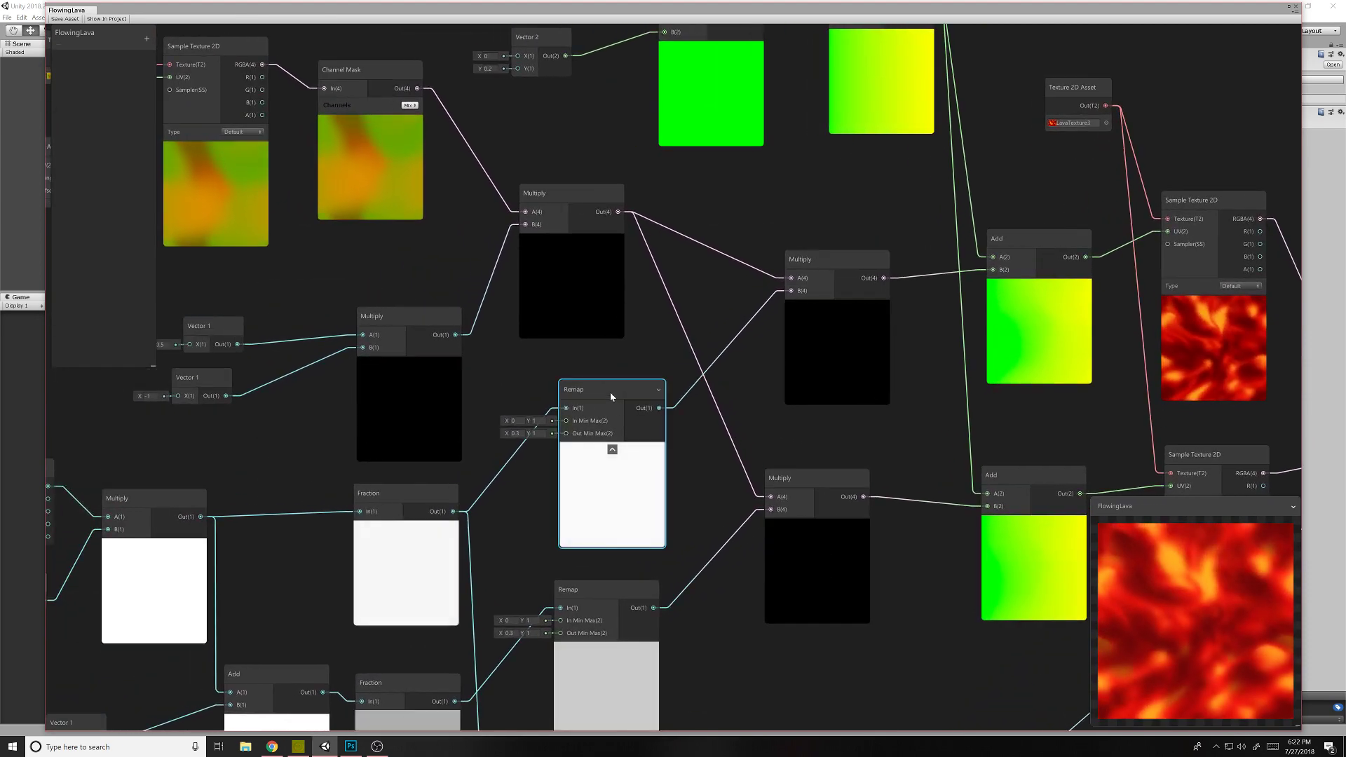
{"action": "left_click_drag", "start_coordinate": [610, 393], "coordinate": [586, 391]}
{"action": "left_click_drag", "start_coordinate": [565, 198], "coordinate": [587, 196]}
{"action": "middle_click_drag", "start_coordinate": [678, 524], "coordinate": [655, 356]}
{"action": "middle_click_drag", "start_coordinate": [663, 494], "coordinate": [694, 472]}
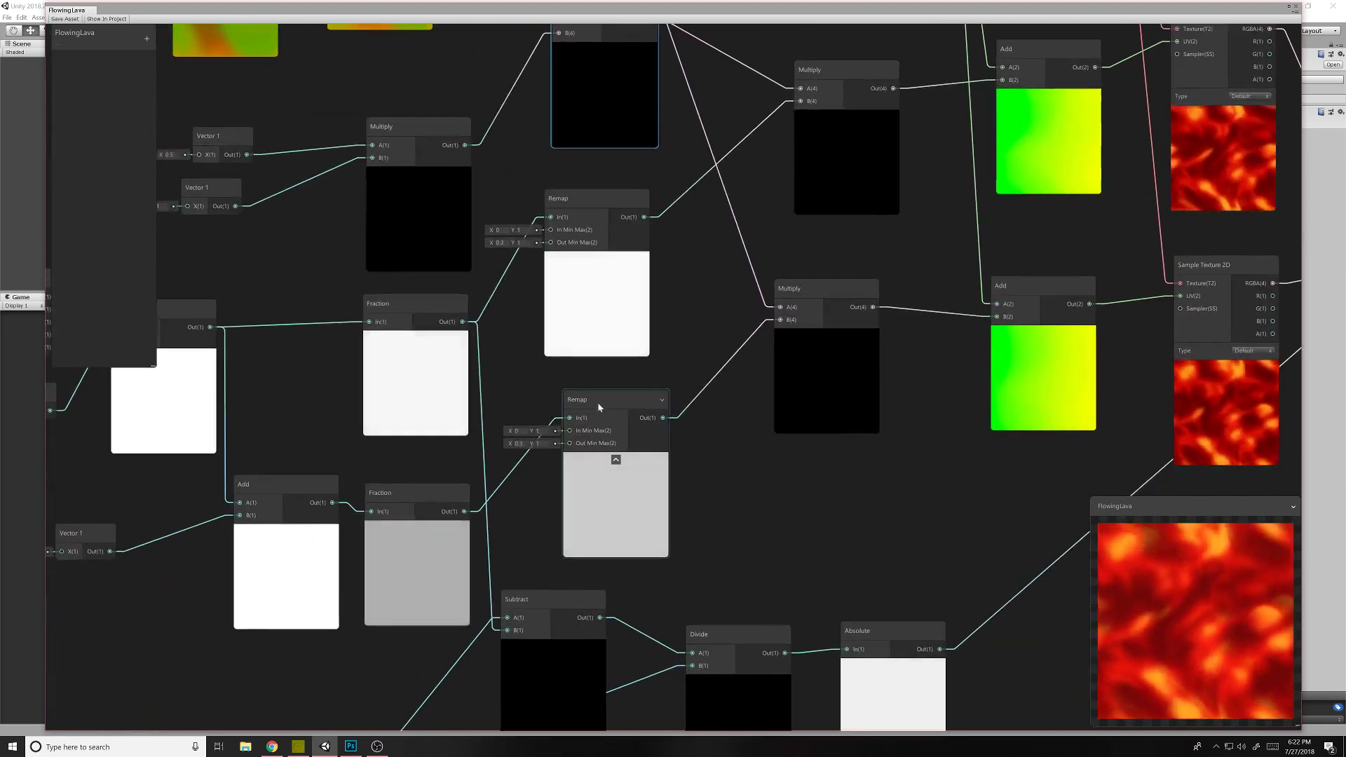
{"action": "left_click_drag", "start_coordinate": [600, 407], "coordinate": [582, 402]}
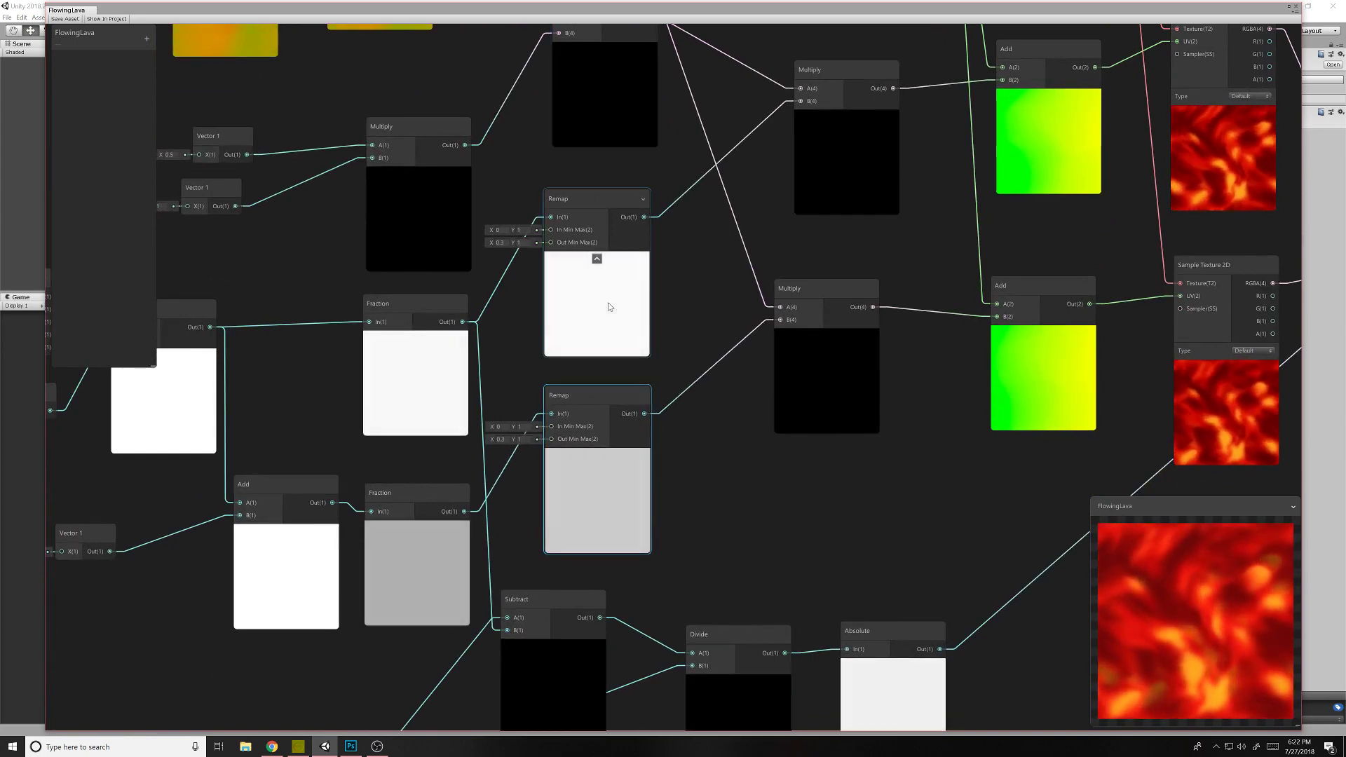
Step: Move the Channel Mask node closer to the Multiply node it feeds, and nudge that Multiply node
{"action": "middle_click_drag", "start_coordinate": [683, 283], "coordinate": [584, 477]}
{"action": "middle_click_drag", "start_coordinate": [456, 122], "coordinate": [541, 154]}
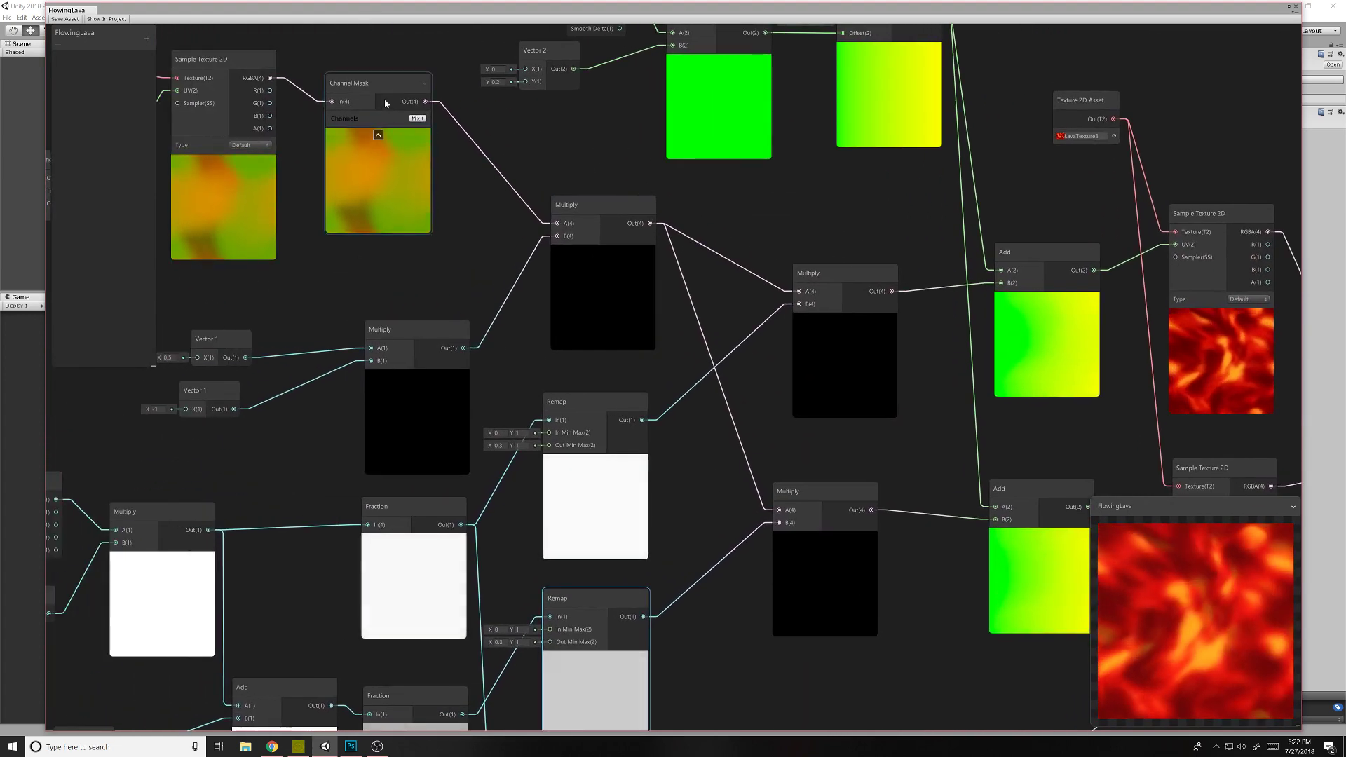
{"action": "mouse_move", "coordinate": [385, 107]}
{"action": "left_mouse_down"}
{"action": "mouse_move", "coordinate": [423, 132]}
{"action": "mouse_move", "coordinate": [403, 114]}
{"action": "left_mouse_up"}
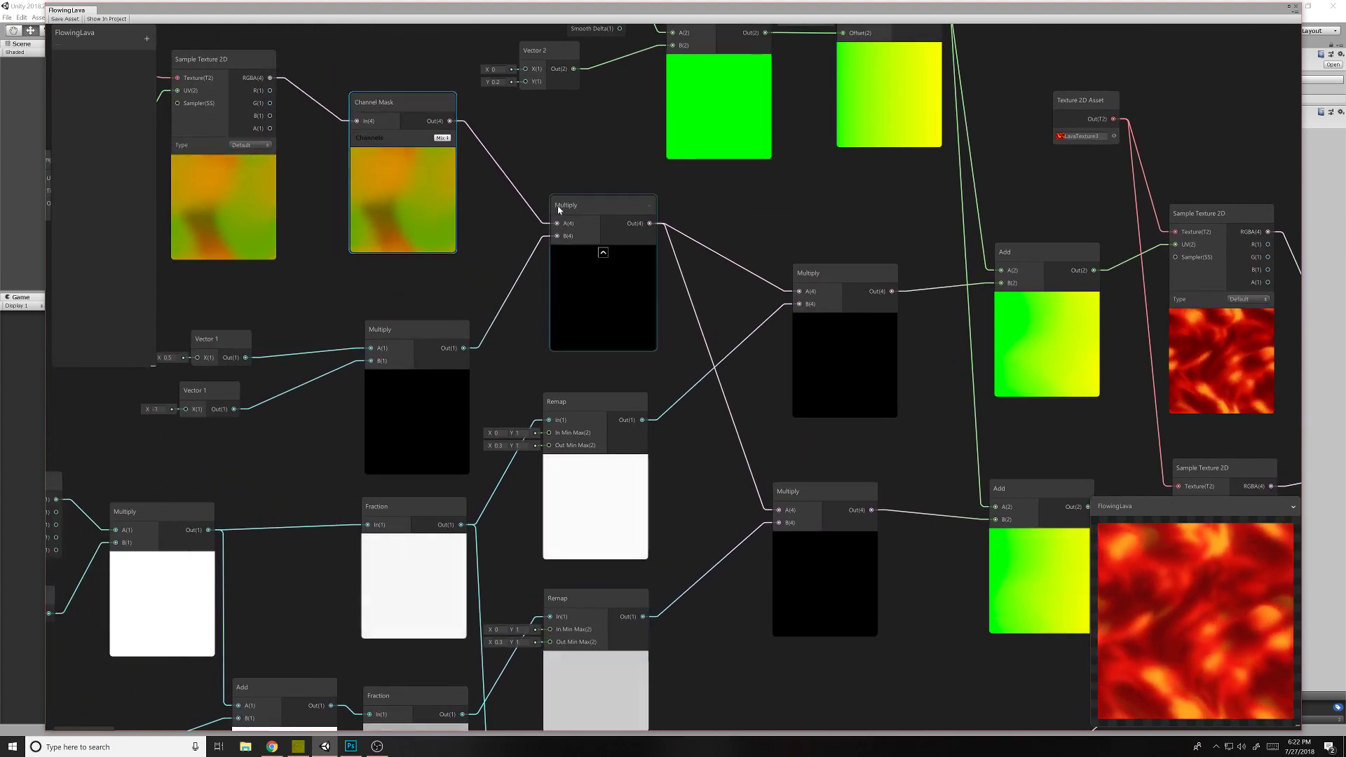
{"action": "left_click_drag", "start_coordinate": [560, 208], "coordinate": [556, 203]}
Step: Move the Multiply node fed by the upper Remap slightly to the left and collapse its preview
{"action": "middle_click_drag", "start_coordinate": [689, 278], "coordinate": [539, 195]}
{"action": "left_click_drag", "start_coordinate": [689, 193], "coordinate": [658, 193]}
{"action": "left_click", "coordinate": [665, 237]}
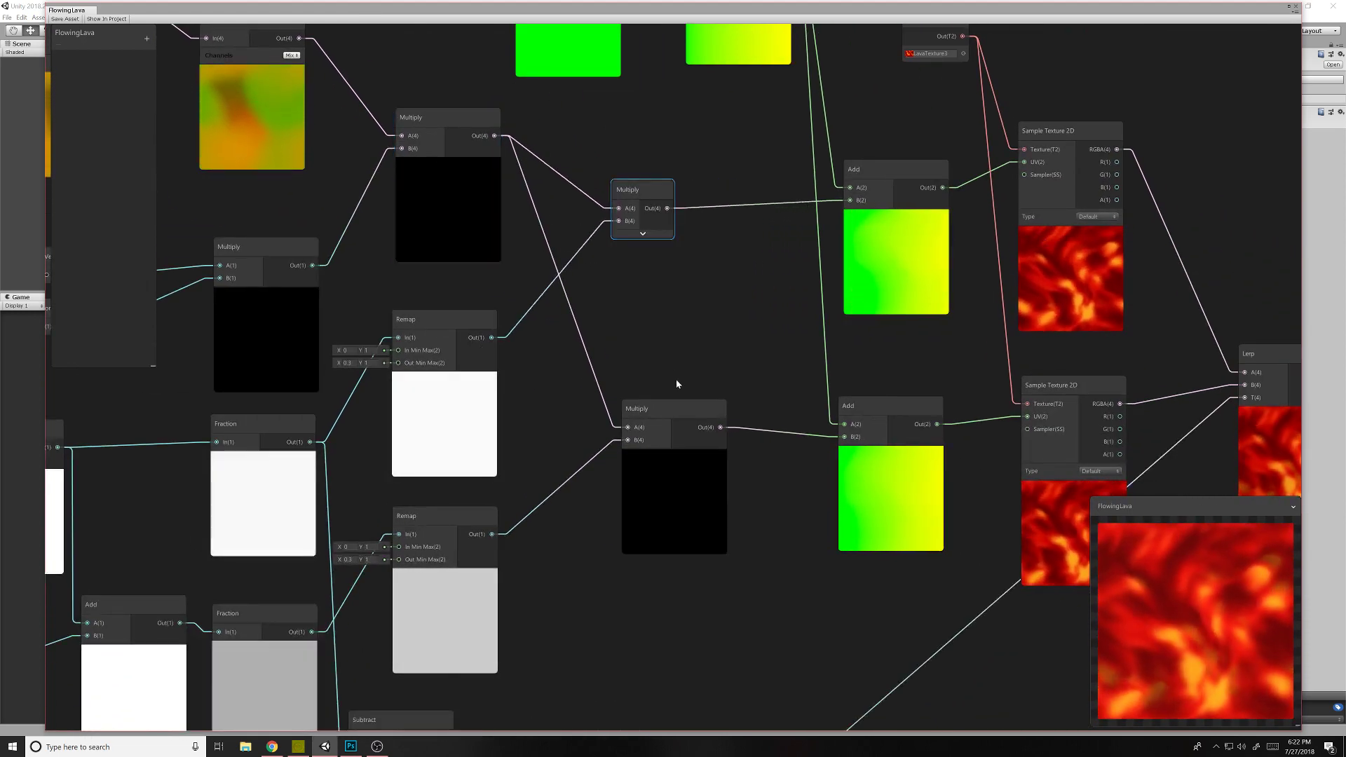
Step: Collapse the preview of the Multiply node fed by the lower Remap and shift the node slightly to the left
{"action": "left_click", "coordinate": [675, 457]}
{"action": "left_click_drag", "start_coordinate": [645, 413], "coordinate": [639, 413]}
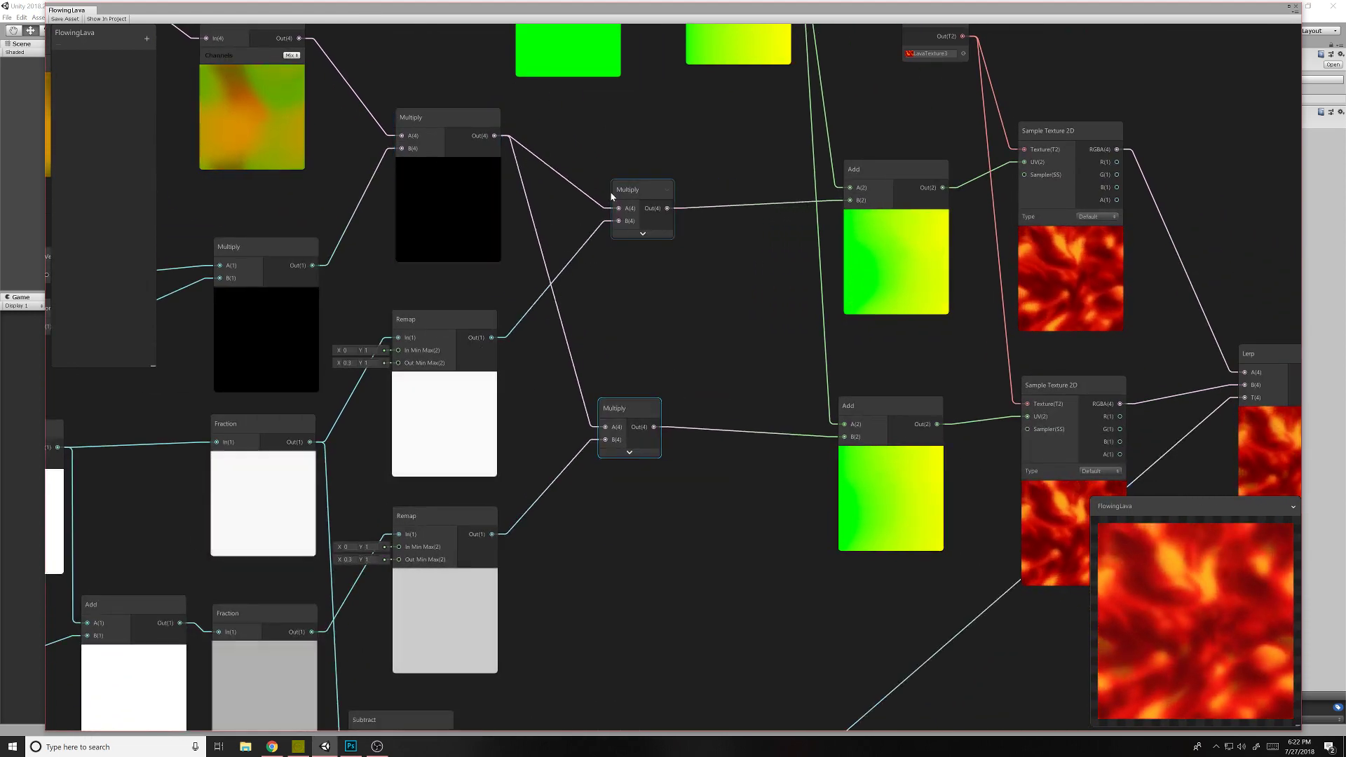
Step: Nudge the Multiply and Tiling And Offset nodes that build the time-based UV offset for the lava texture
{"action": "middle_click_drag", "start_coordinate": [671, 203], "coordinate": [484, 413]}
{"action": "middle_click_drag", "start_coordinate": [539, 372], "coordinate": [551, 367]}
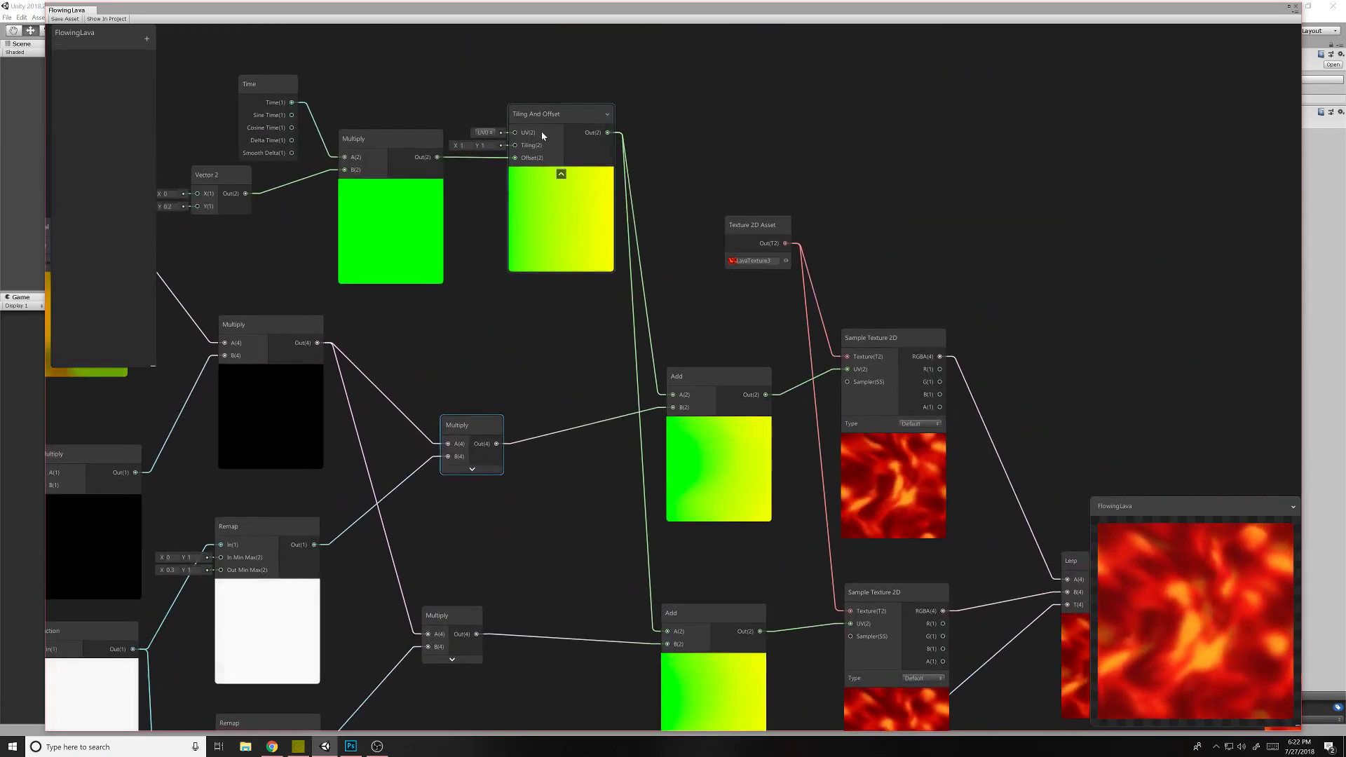
{"action": "middle_click_drag", "start_coordinate": [512, 286], "coordinate": [552, 337]}
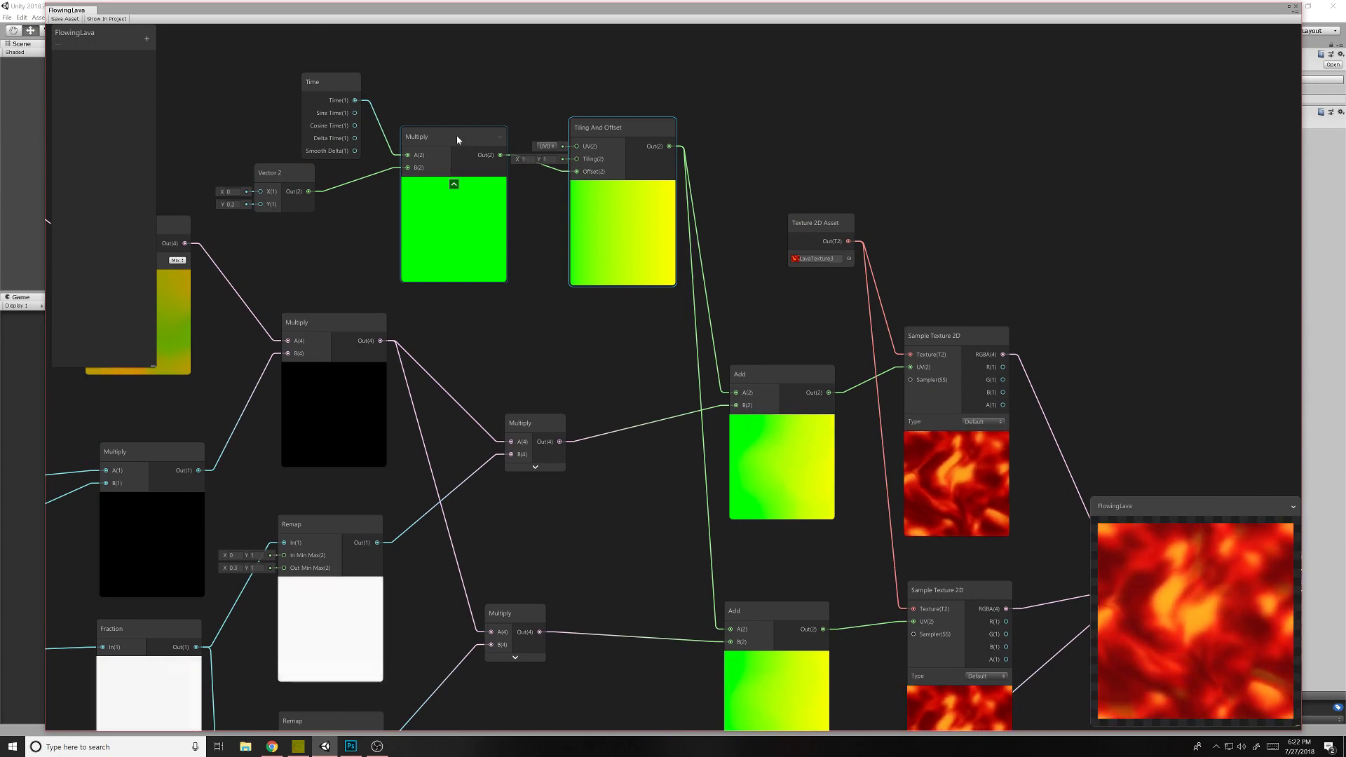
{"action": "left_click_drag", "start_coordinate": [455, 140], "coordinate": [459, 138]}
{"action": "left_click_drag", "start_coordinate": [603, 133], "coordinate": [590, 158]}
Step: Examine how the Tiling And Offset output and the scaled flow map combine in the two Add nodes feeding the lava texture samplers
{"action": "middle_click_drag", "start_coordinate": [565, 264], "coordinate": [529, 134]}
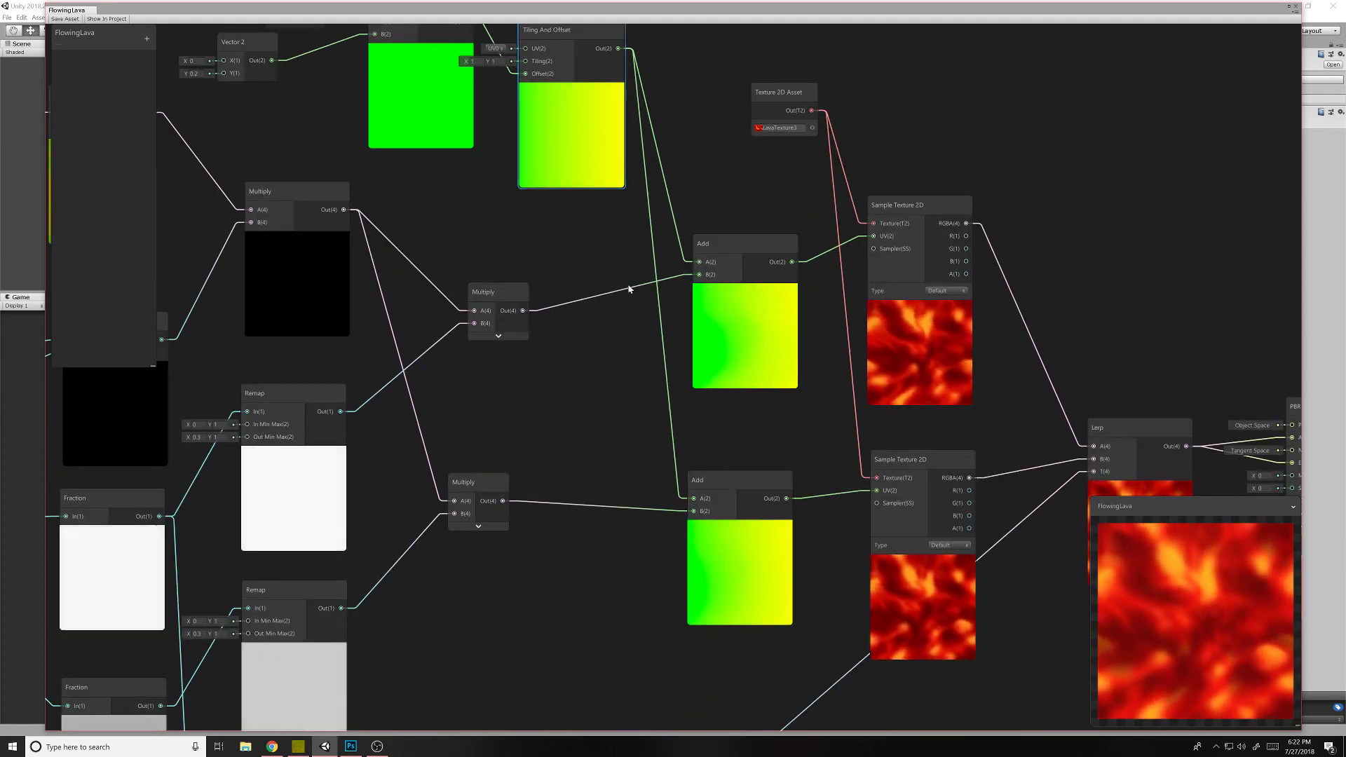
{"action": "middle_click_drag", "start_coordinate": [703, 59], "coordinate": [734, 141]}
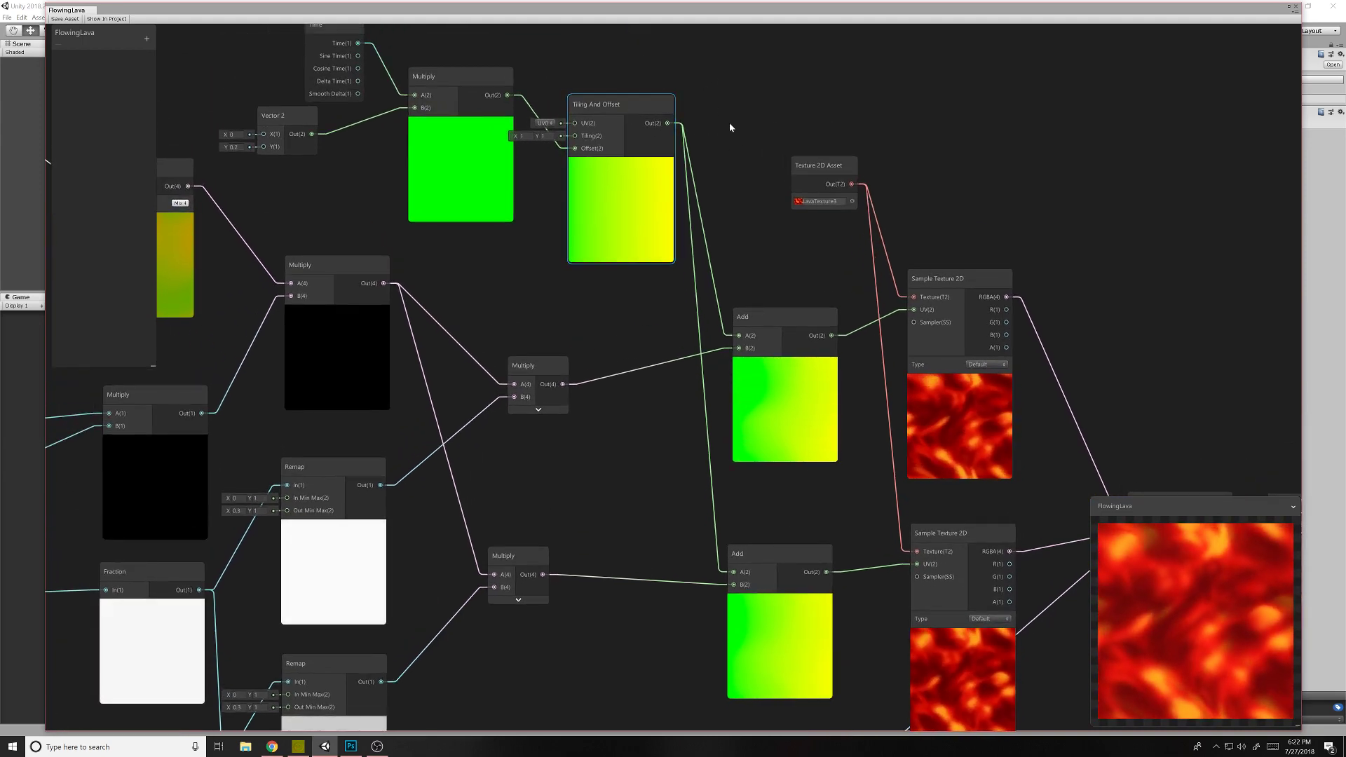
{"action": "middle_click_drag", "start_coordinate": [793, 261], "coordinate": [822, 300]}
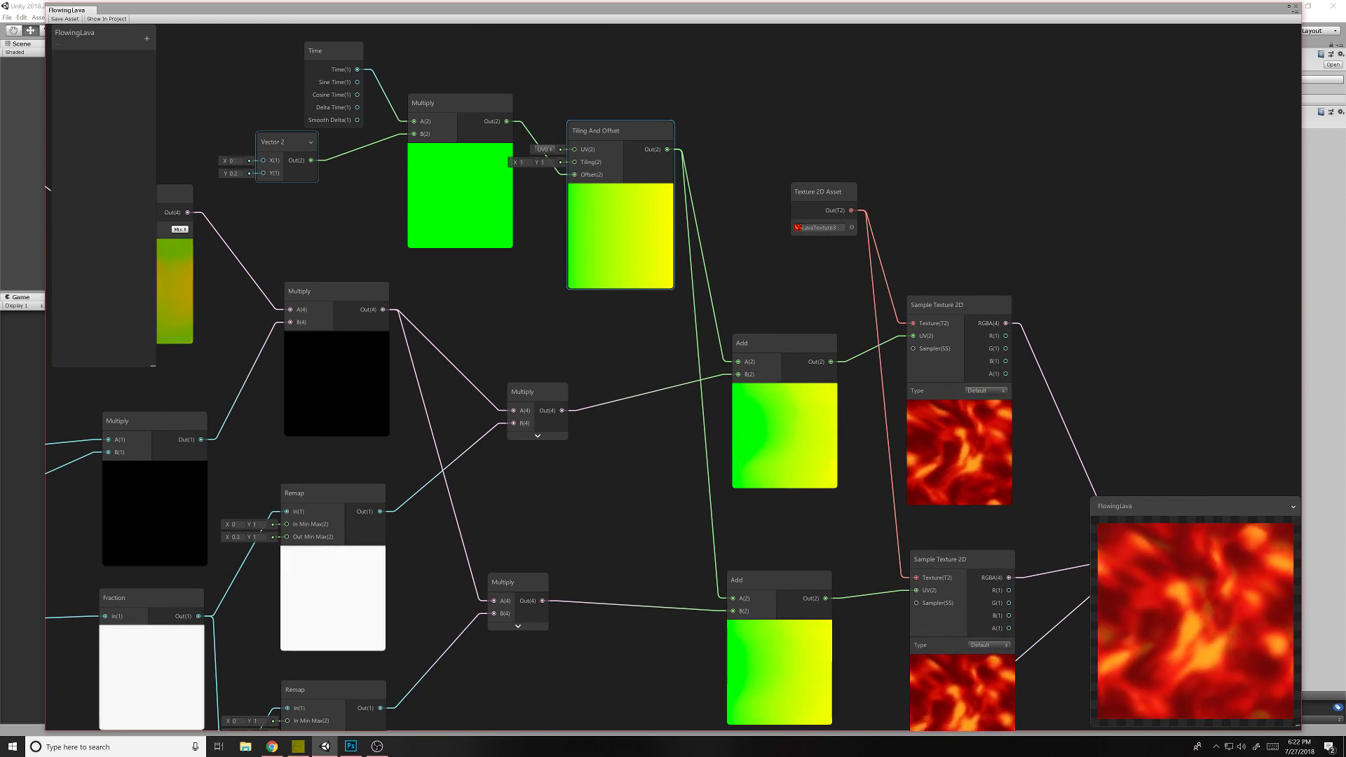
{"action": "middle_click_drag", "start_coordinate": [505, 237], "coordinate": [547, 207]}
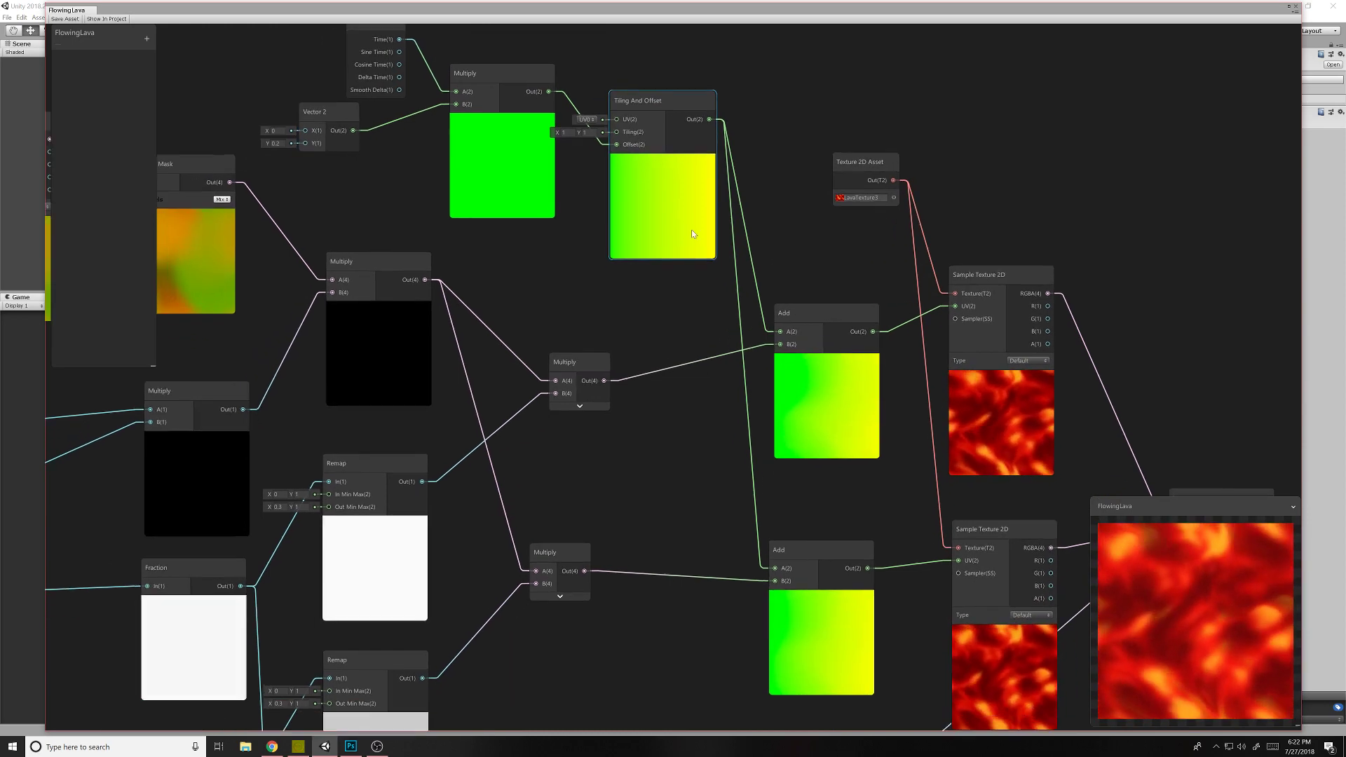
{"action": "middle_click_drag", "start_coordinate": [309, 166], "coordinate": [966, 227]}
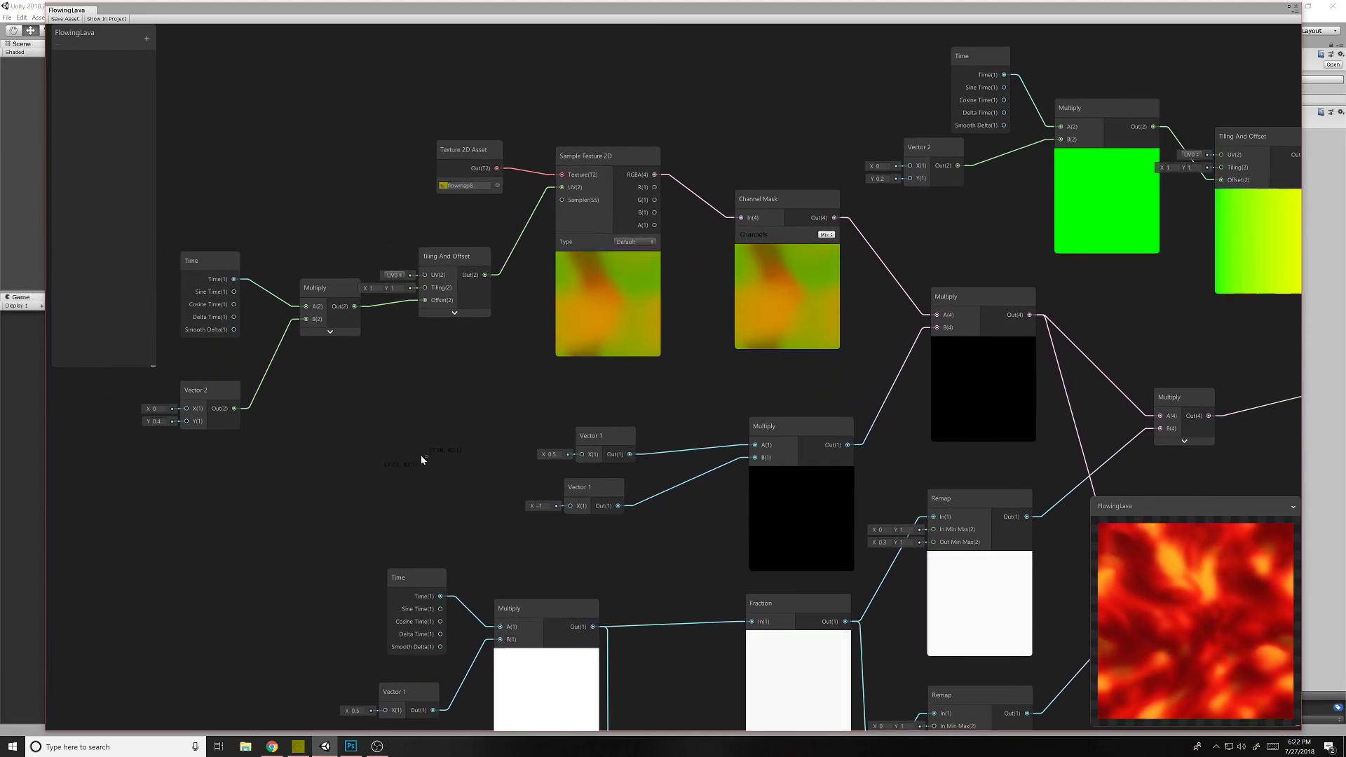
{"action": "middle_click_drag", "start_coordinate": [982, 239], "coordinate": [690, 195]}
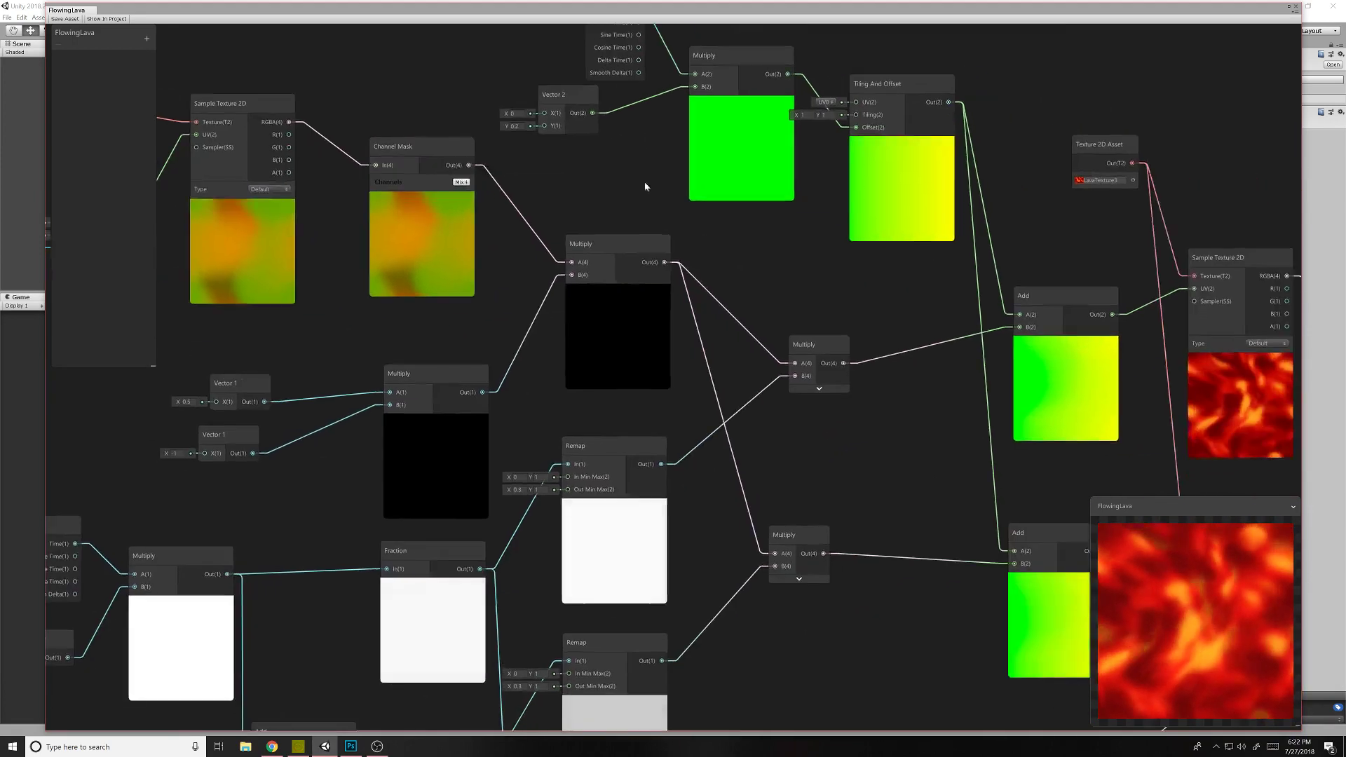
{"action": "middle_click_drag", "start_coordinate": [905, 297], "coordinate": [791, 285]}
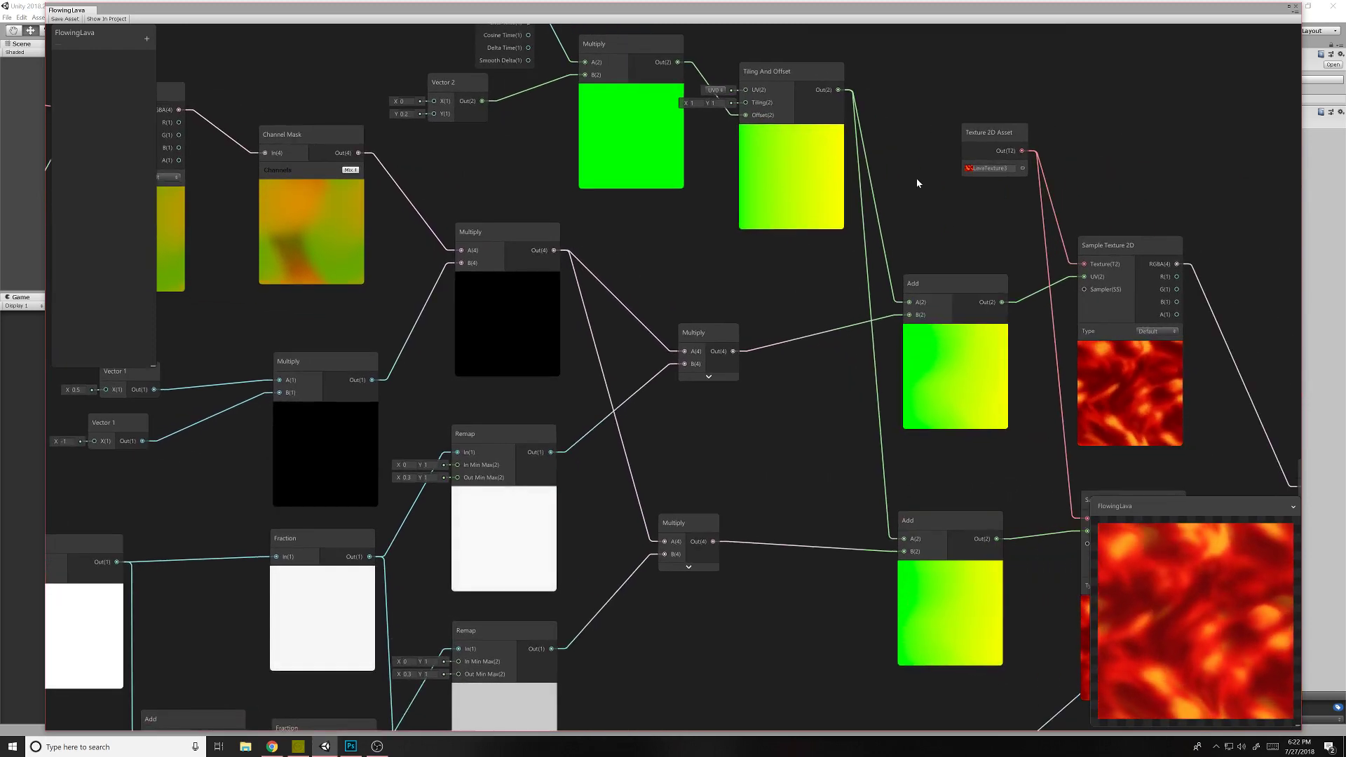
{"action": "middle_click_drag", "start_coordinate": [917, 180], "coordinate": [889, 210]}
{"action": "middle_click_drag", "start_coordinate": [893, 262], "coordinate": [836, 247]}
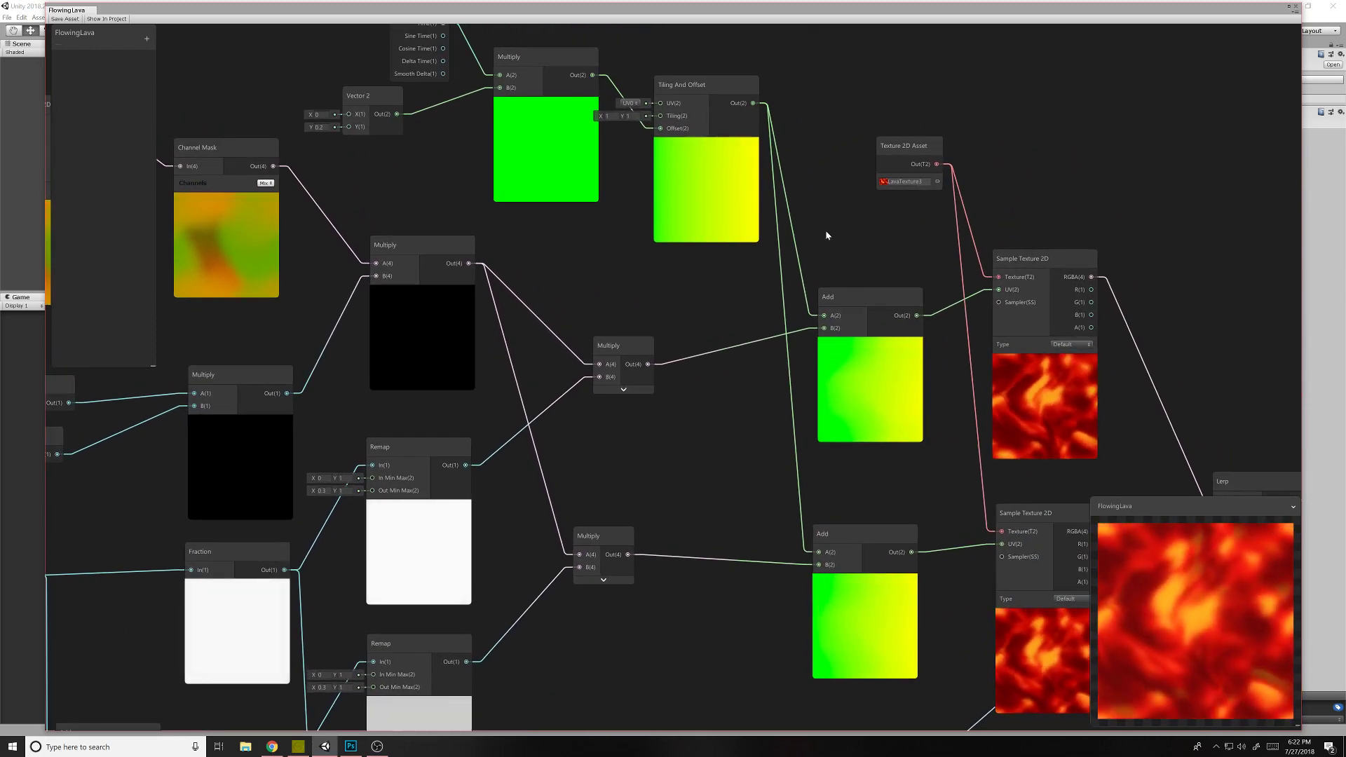
{"action": "left_click", "coordinate": [902, 410]}
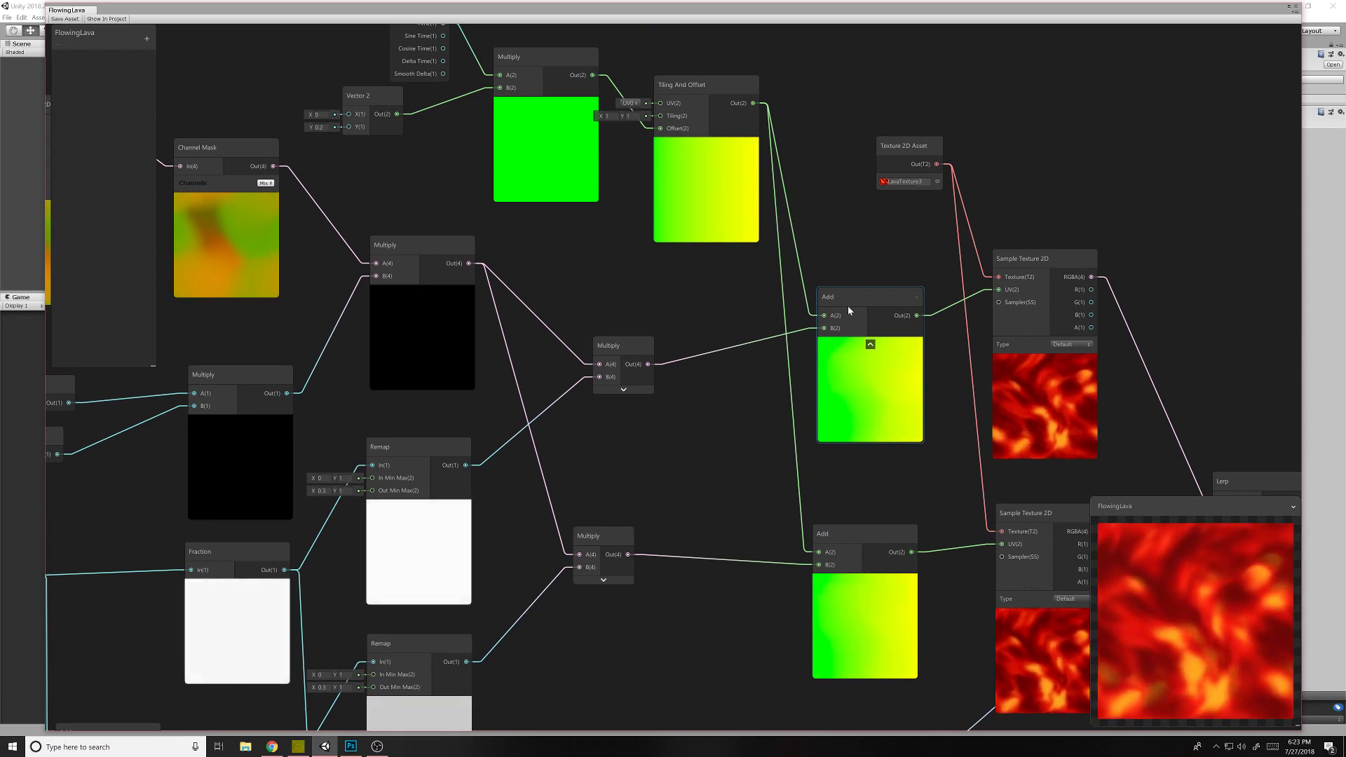
{"action": "middle_click_drag", "start_coordinate": [810, 206], "coordinate": [843, 295]}
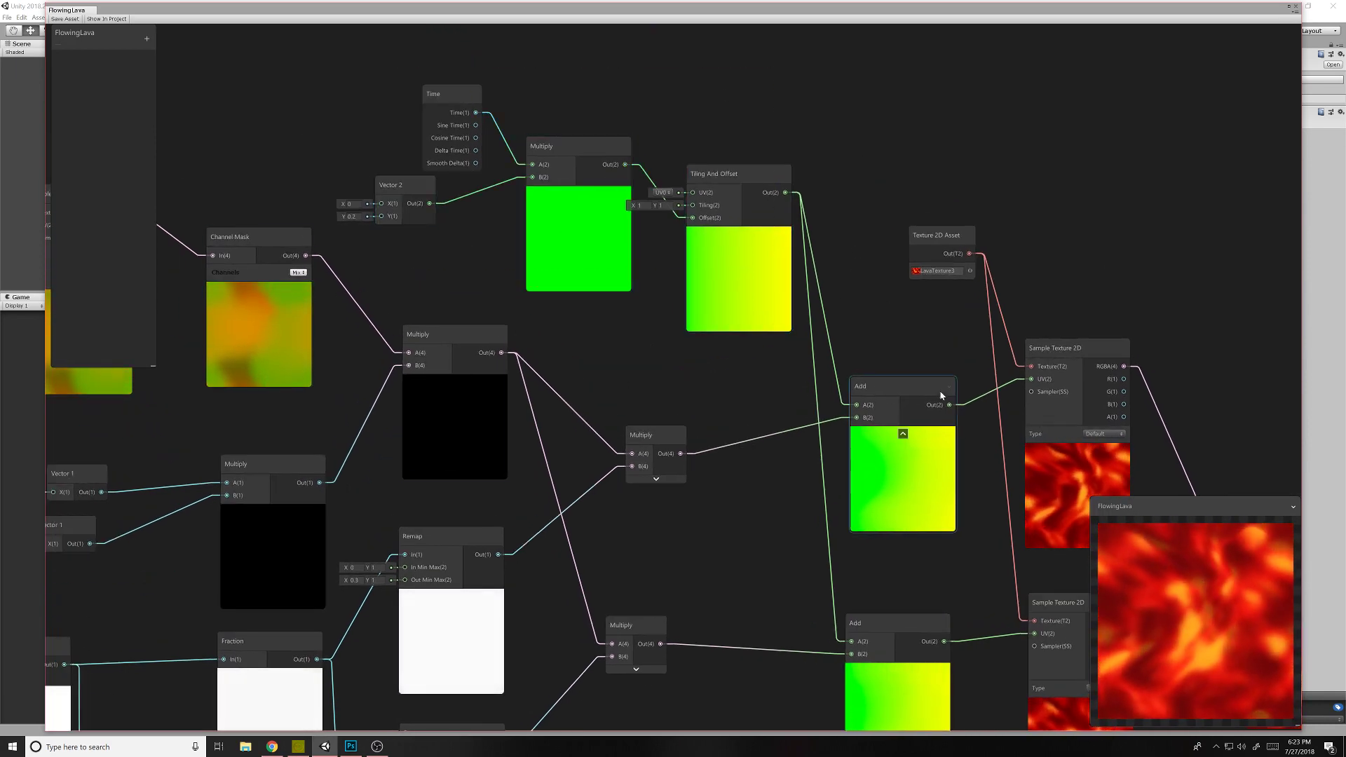
{"action": "middle_click_drag", "start_coordinate": [937, 387], "coordinate": [855, 273]}
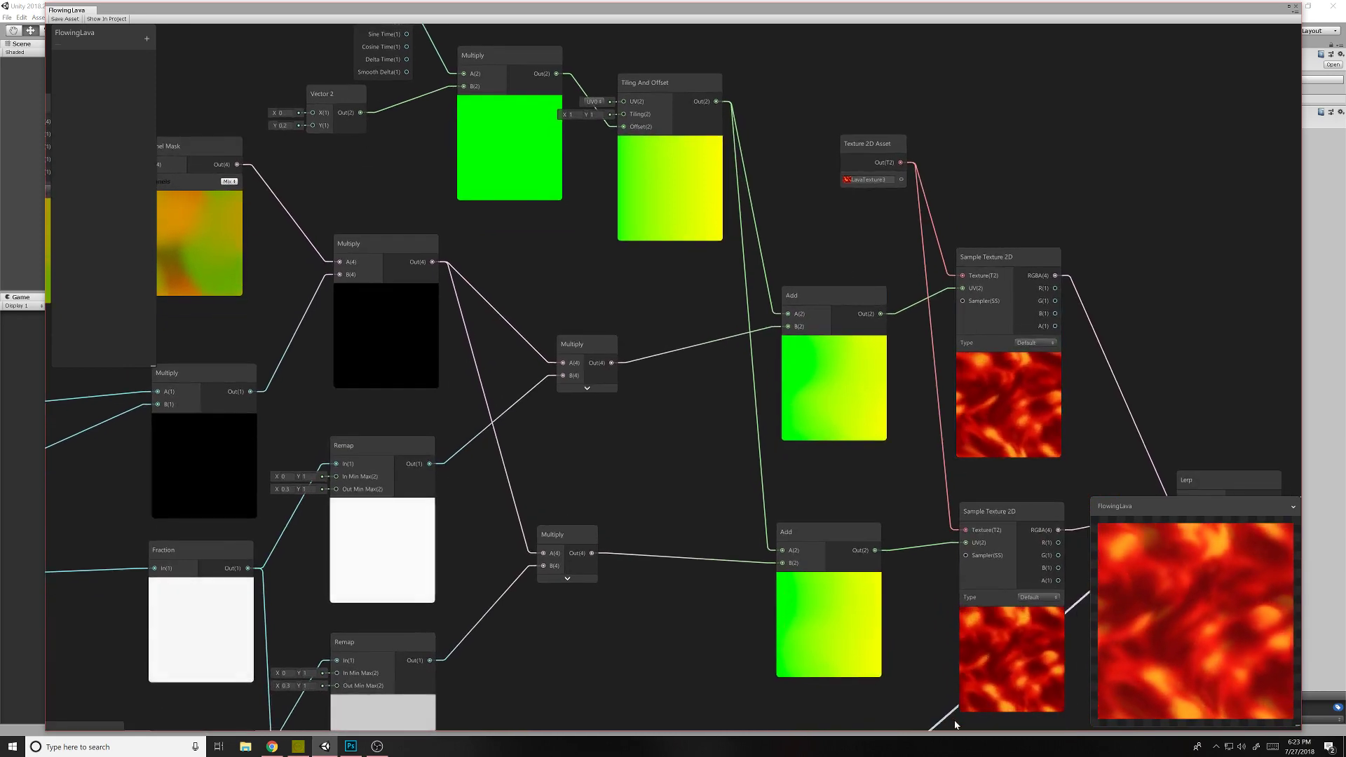
Step: Set the Y value of the Vector 2 node in the flow map's time offset chain to 0
{"action": "middle_click_drag", "start_coordinate": [671, 294], "coordinate": [640, 363]}
{"action": "middle_click_drag", "start_coordinate": [442, 366], "coordinate": [896, 324]}
{"action": "middle_click_drag", "start_coordinate": [540, 352], "coordinate": [804, 353]}
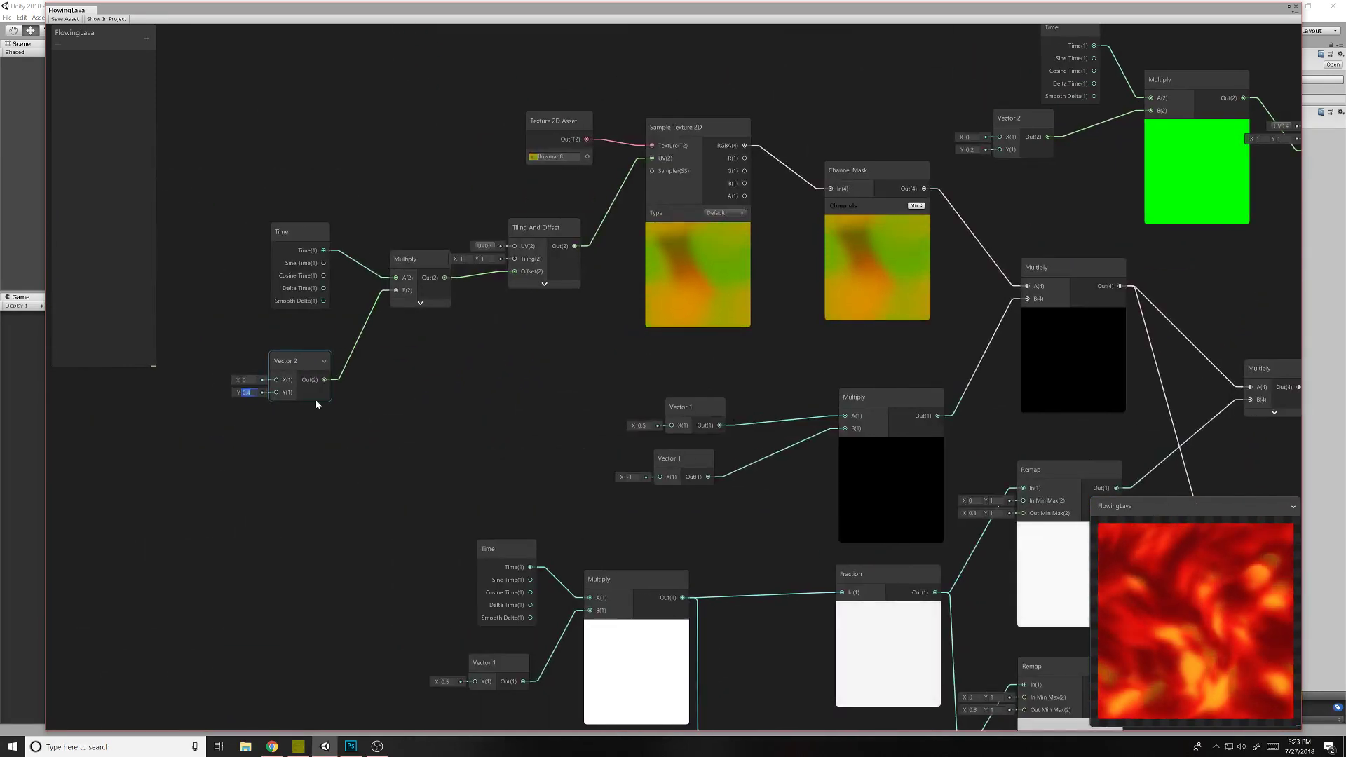
{"action": "type", "text": "0"}
Step: Set the Y value of the lava offset chain's Vector 2 node to 0 and restore it to 0.2
{"action": "middle_click_drag", "start_coordinate": [1029, 169], "coordinate": [578, 249]}
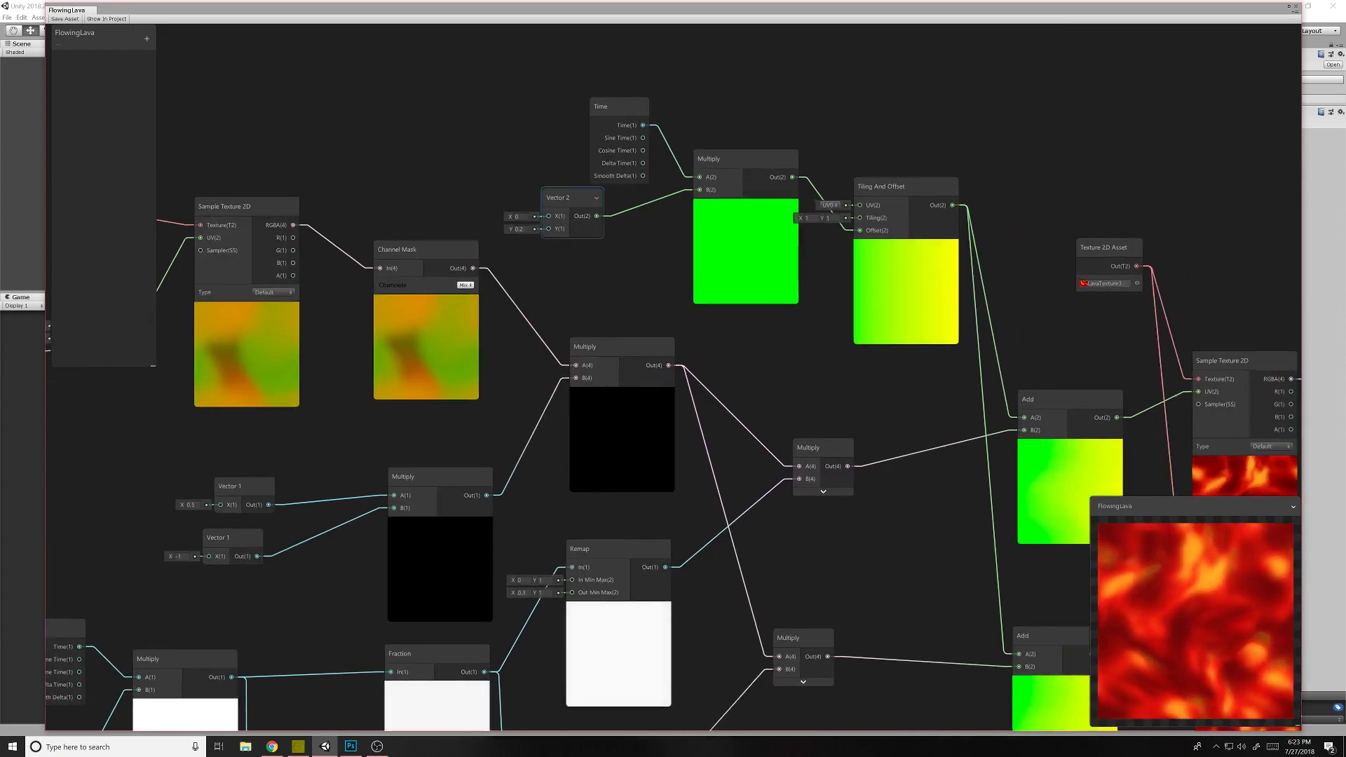
{"action": "left_click", "coordinate": [519, 229]}
{"action": "type", "text": "0"}
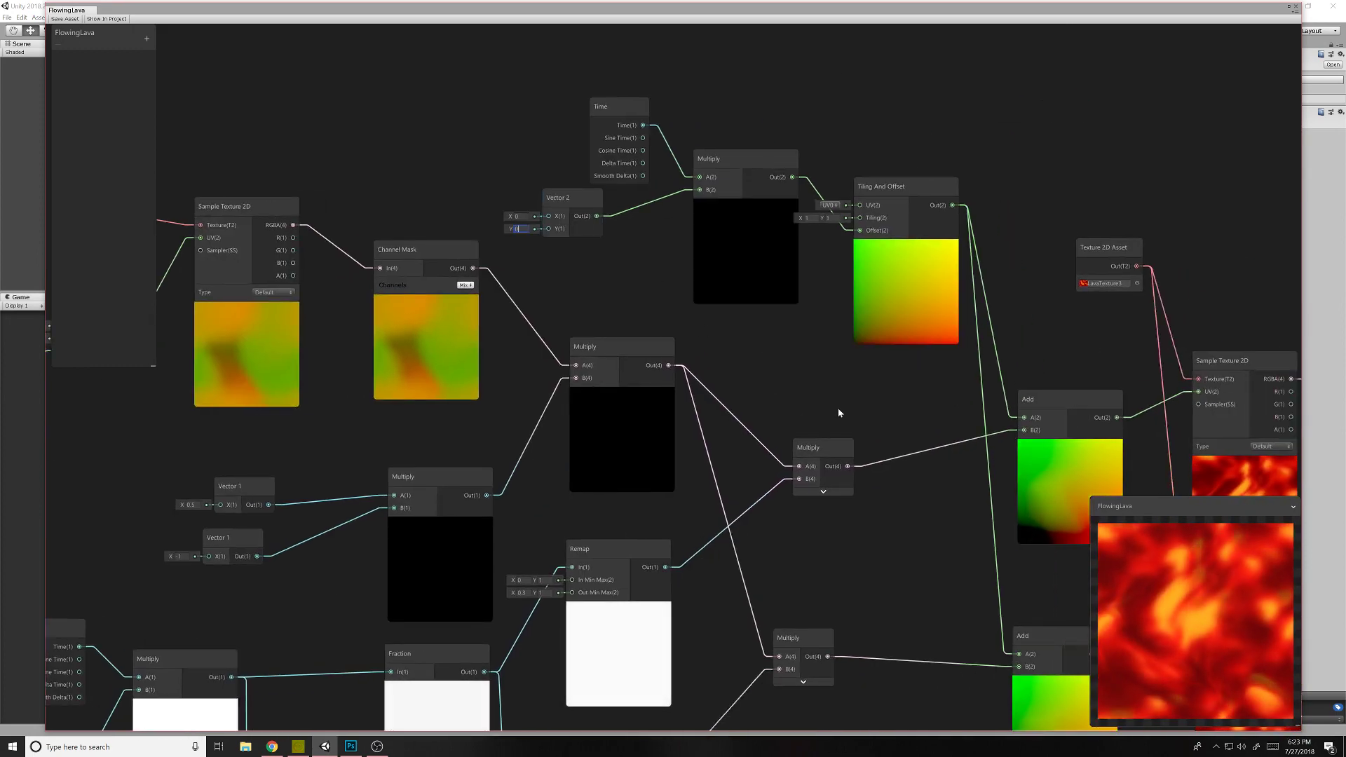
{"action": "middle_click_drag", "start_coordinate": [868, 428], "coordinate": [623, 409]}
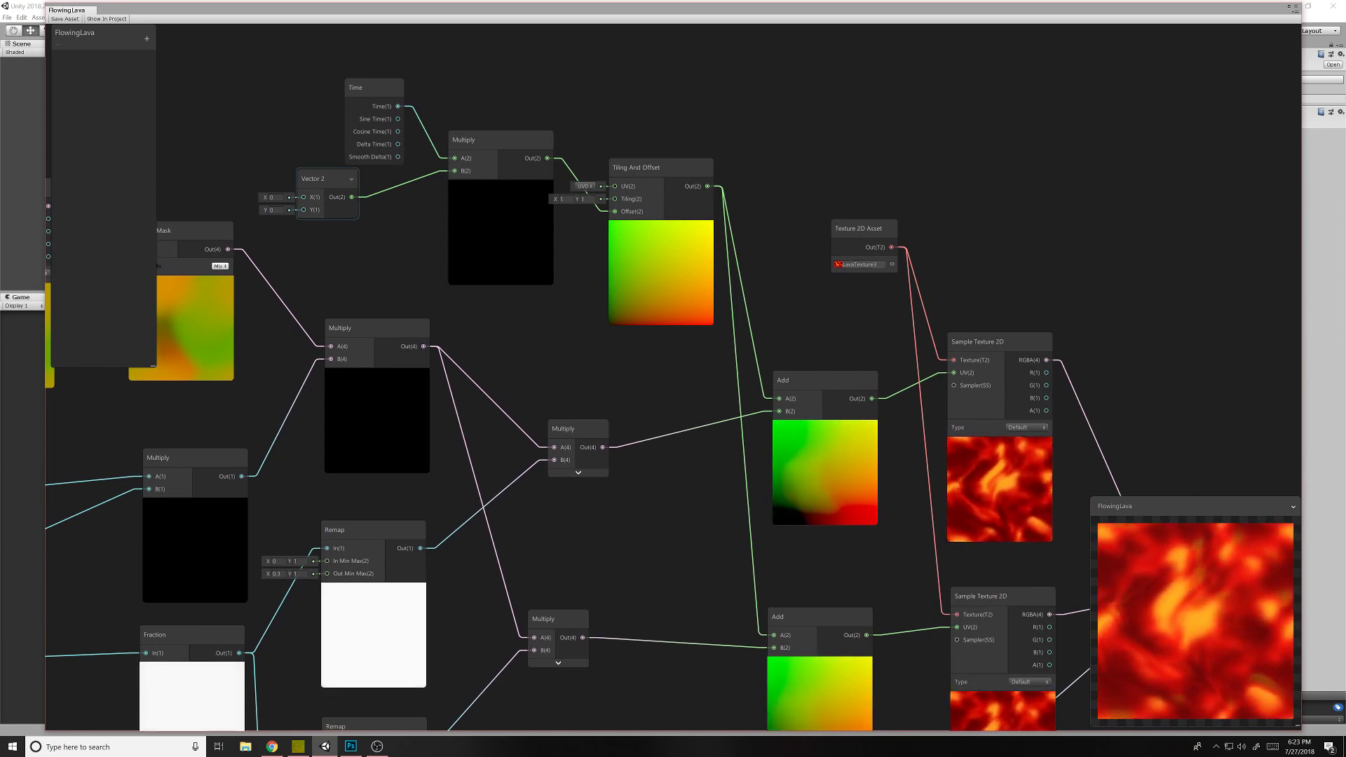
{"action": "type", "text": "2"}
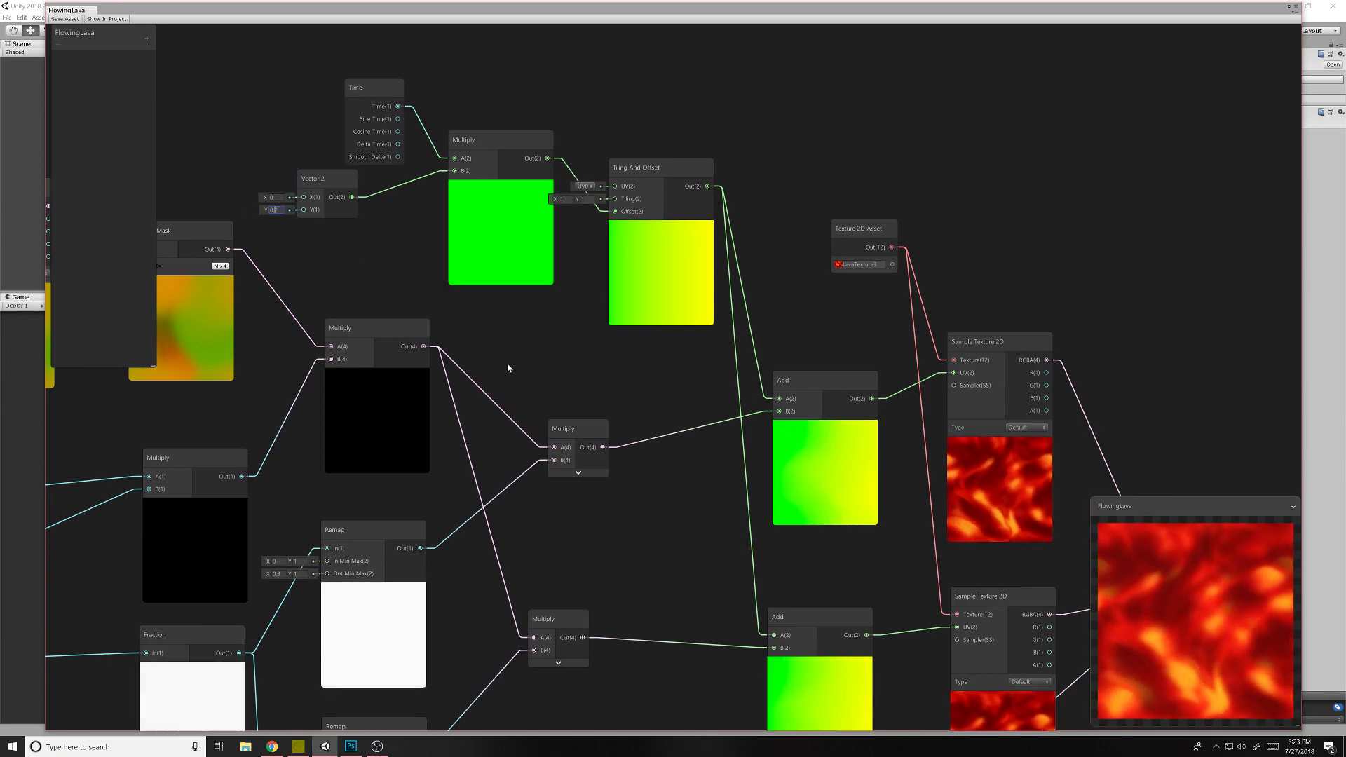
Step: Delete the Time, Vector 2, Multiply and Tiling And Offset nodes that drive the UV of the flow map's Sample Texture 2D
{"action": "middle_click_drag", "start_coordinate": [508, 368], "coordinate": [997, 288]}
{"action": "middle_click_drag", "start_coordinate": [346, 378], "coordinate": [698, 362]}
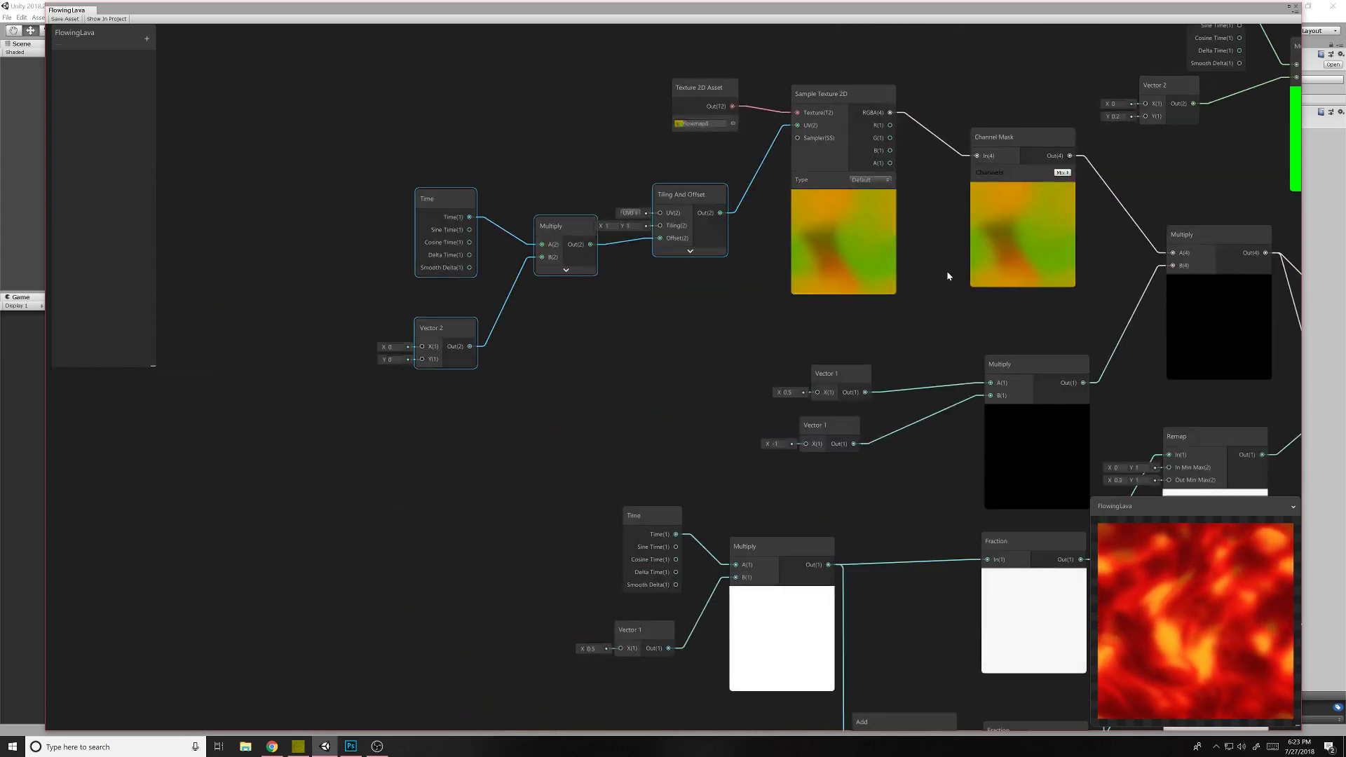
{"action": "key", "text": "Delete"}
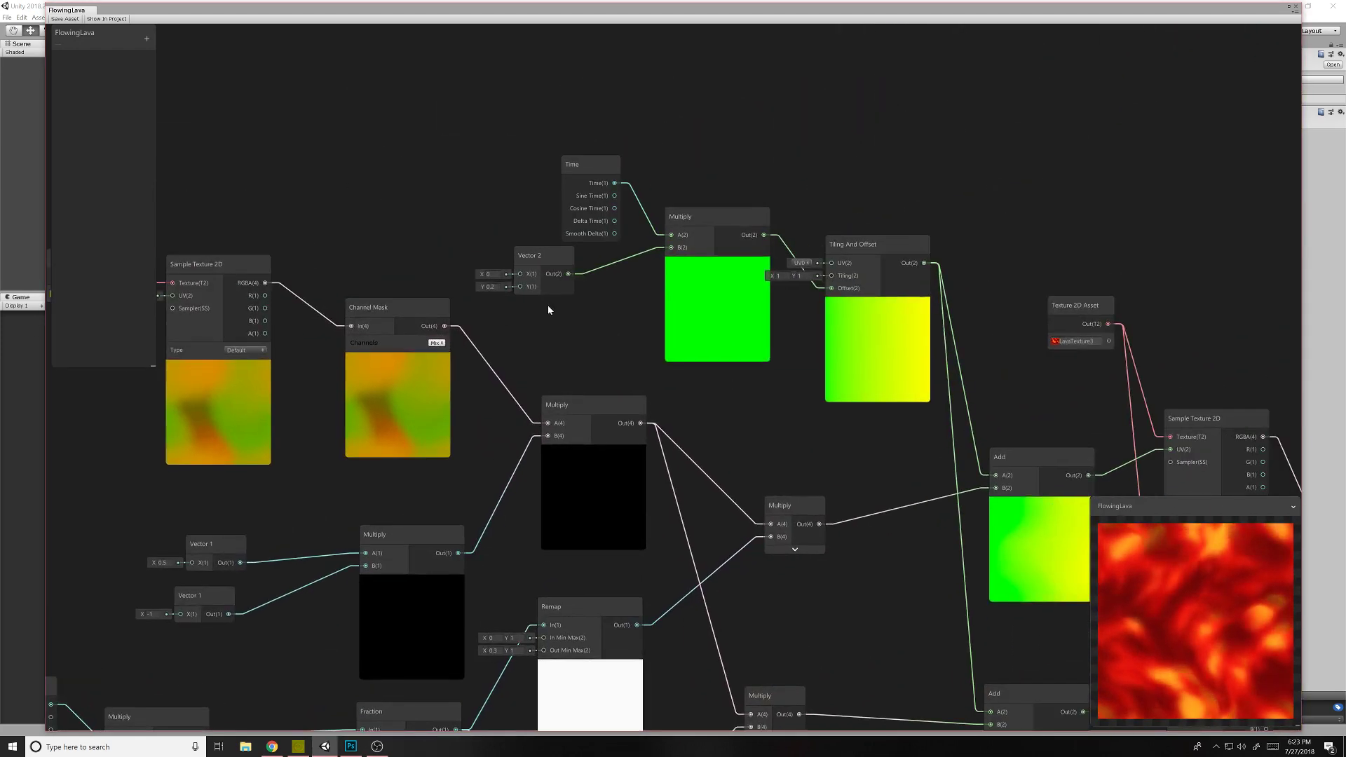
Step: Examine the path from Tiling And Offset and the lava Texture 2D Asset through both Sample Texture 2D nodes to the Lerp node
{"action": "middle_click_drag", "start_coordinate": [878, 427], "coordinate": [694, 370]}
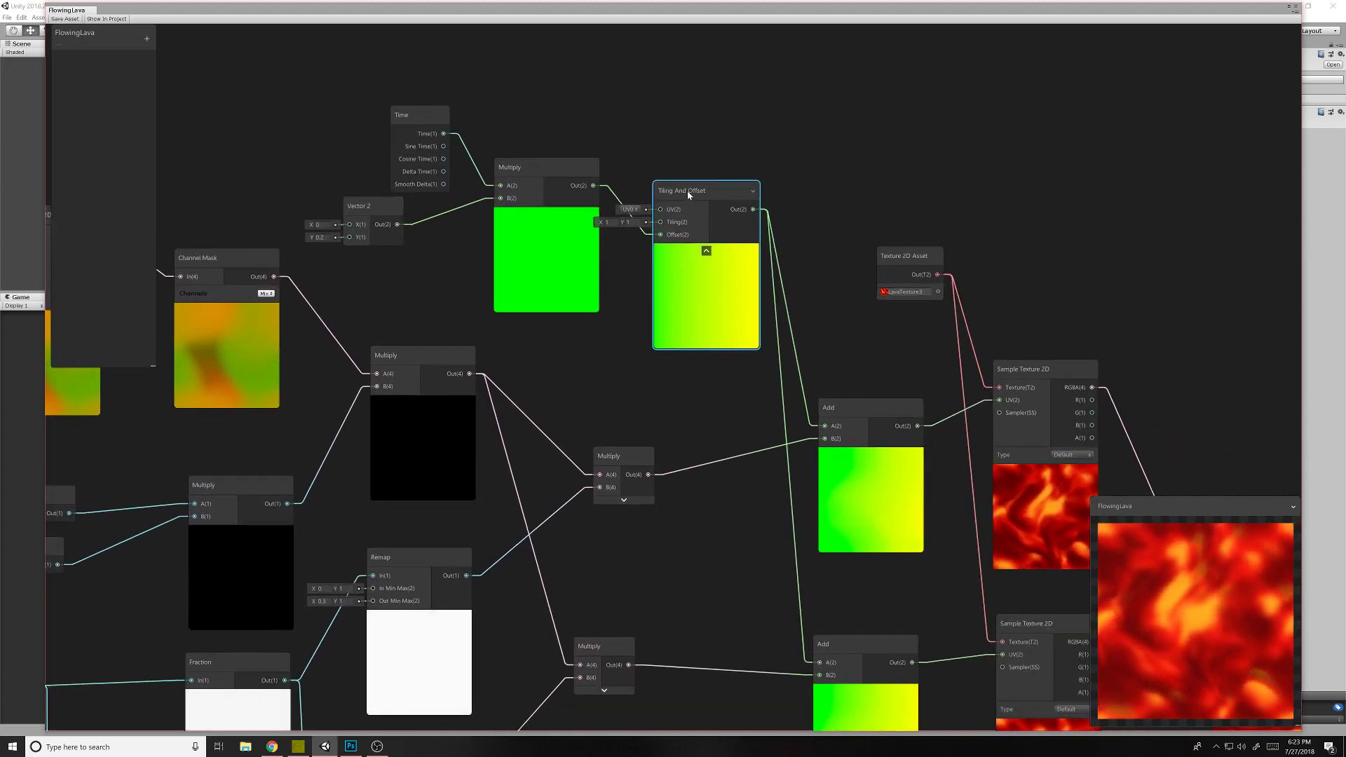
{"action": "middle_click_drag", "start_coordinate": [804, 323], "coordinate": [742, 180]}
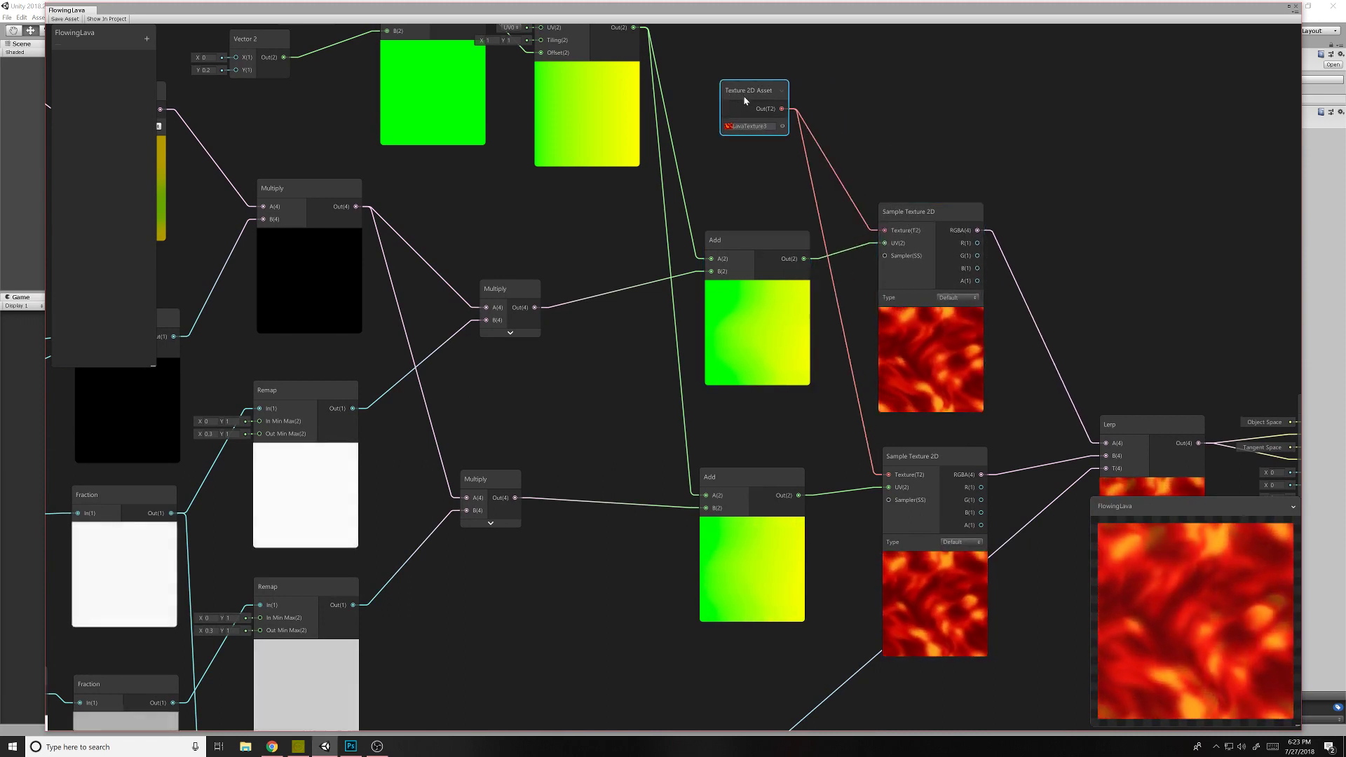
{"action": "left_click", "coordinate": [355, 751]}
{"action": "left_click", "coordinate": [325, 746]}
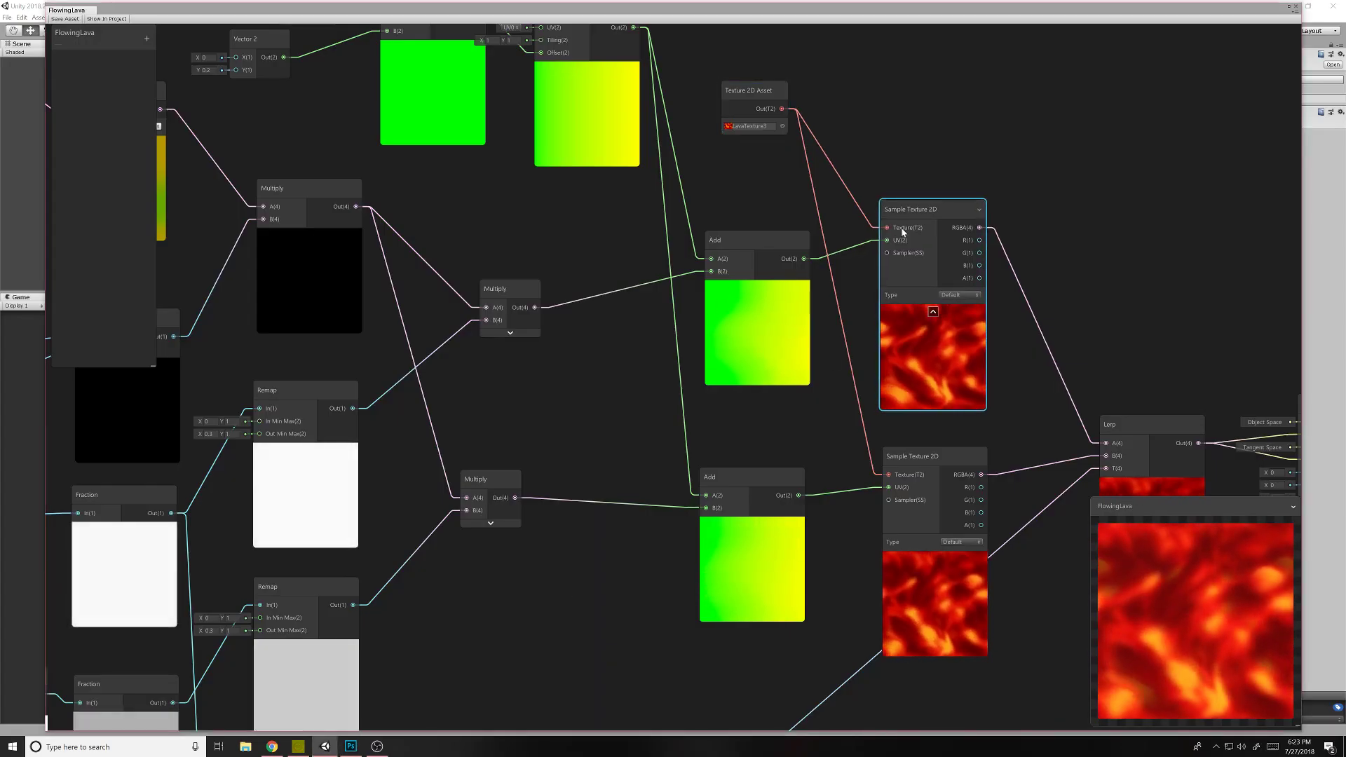
{"action": "middle_click_drag", "start_coordinate": [1064, 301], "coordinate": [988, 140]}
{"action": "middle_click_drag", "start_coordinate": [940, 282], "coordinate": [937, 332]}
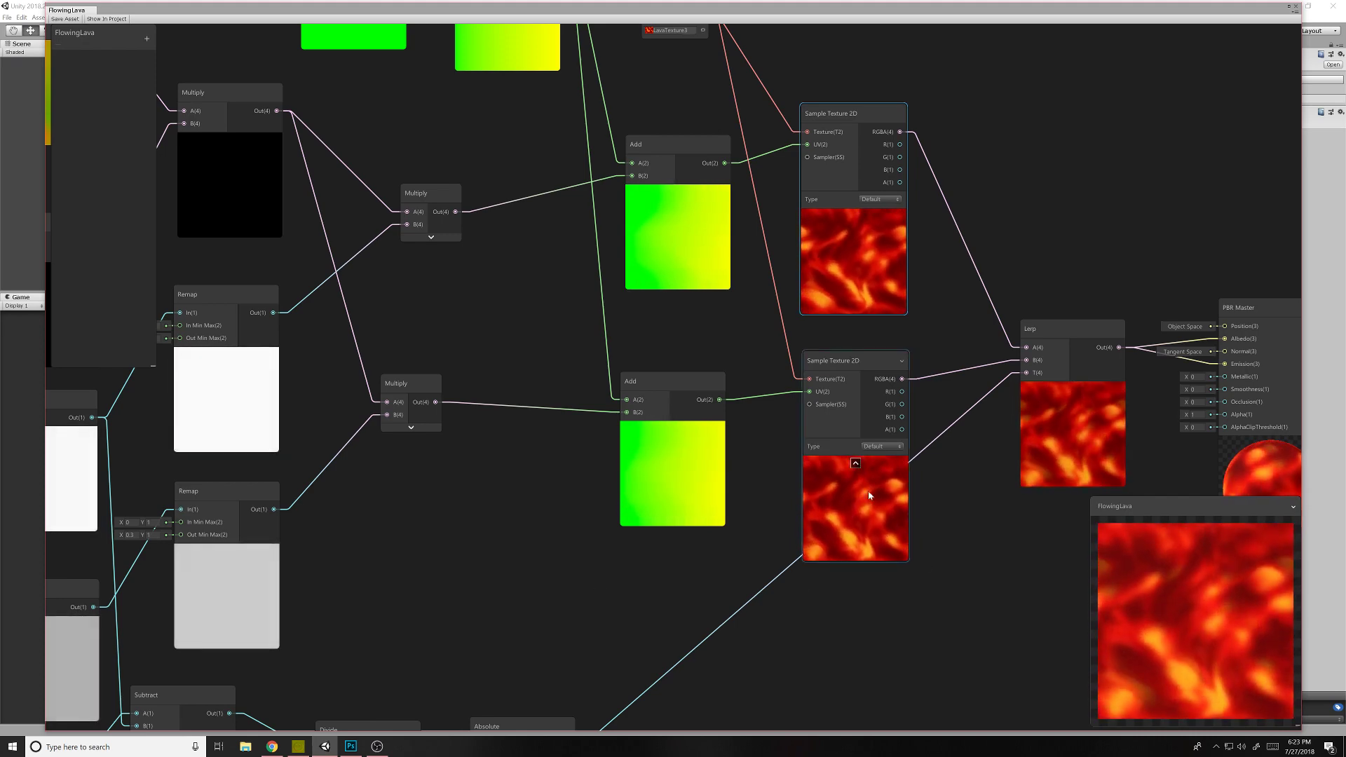
{"action": "middle_click_drag", "start_coordinate": [935, 520], "coordinate": [782, 550]}
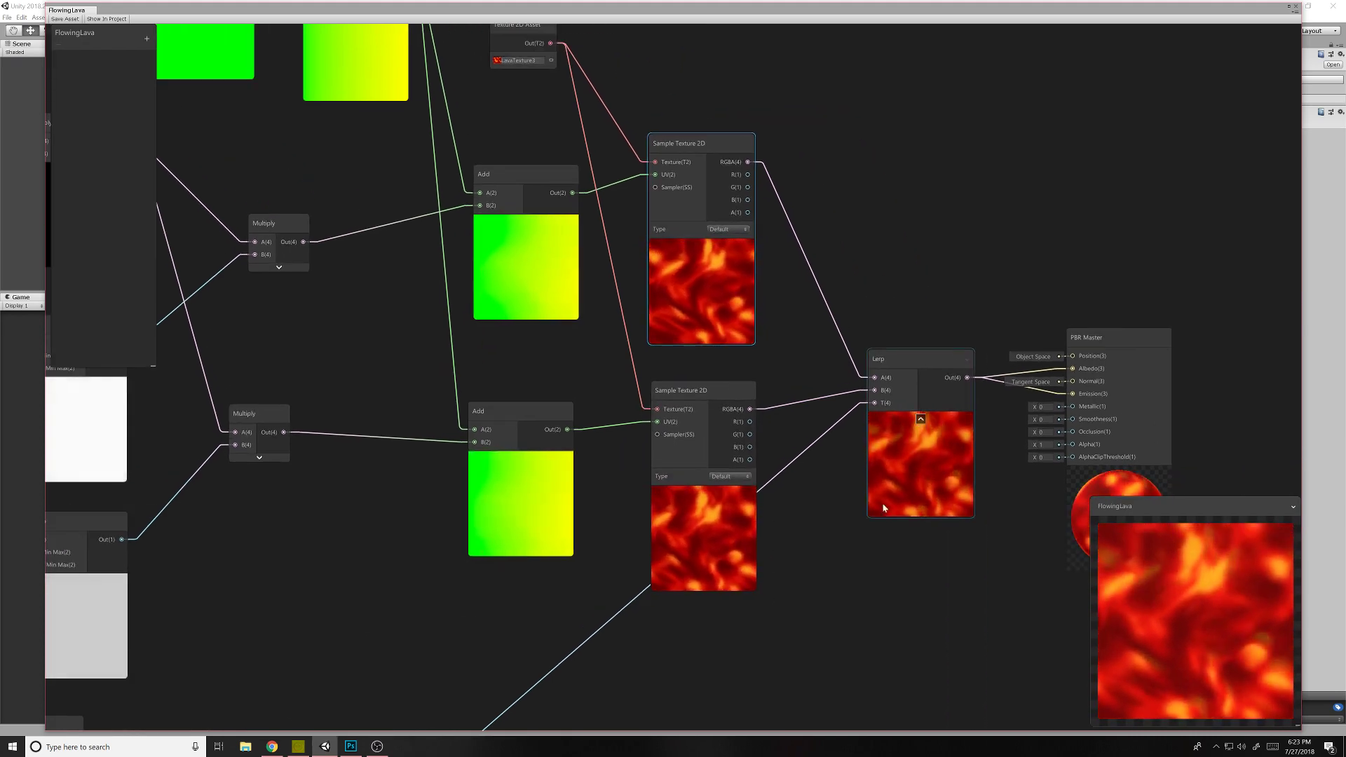
Step: Disconnect the Lerp node's T input and reconnect the Absolute node's output to it
{"action": "middle_click_drag", "start_coordinate": [873, 526], "coordinate": [828, 490]}
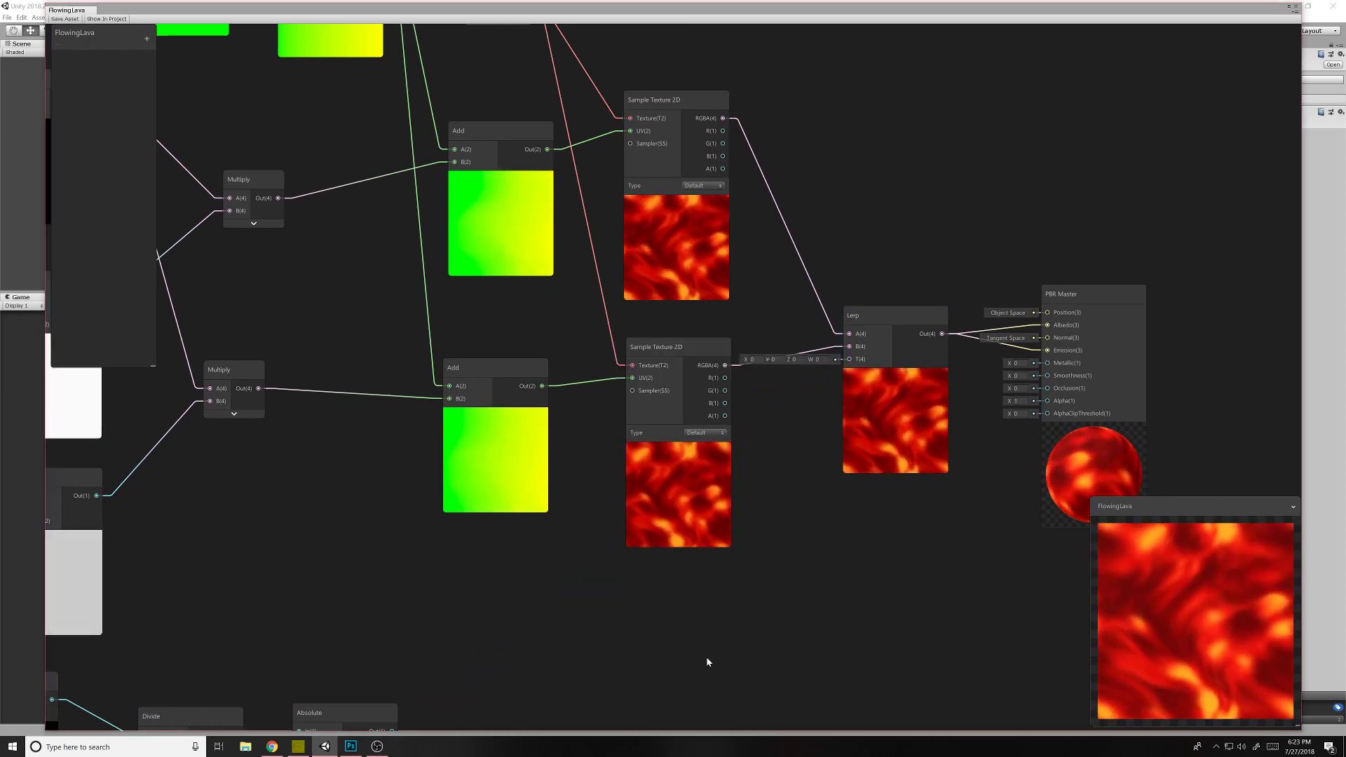
{"action": "middle_click_drag", "start_coordinate": [707, 661], "coordinate": [714, 501]}
{"action": "middle_click_drag", "start_coordinate": [594, 525], "coordinate": [586, 545]}
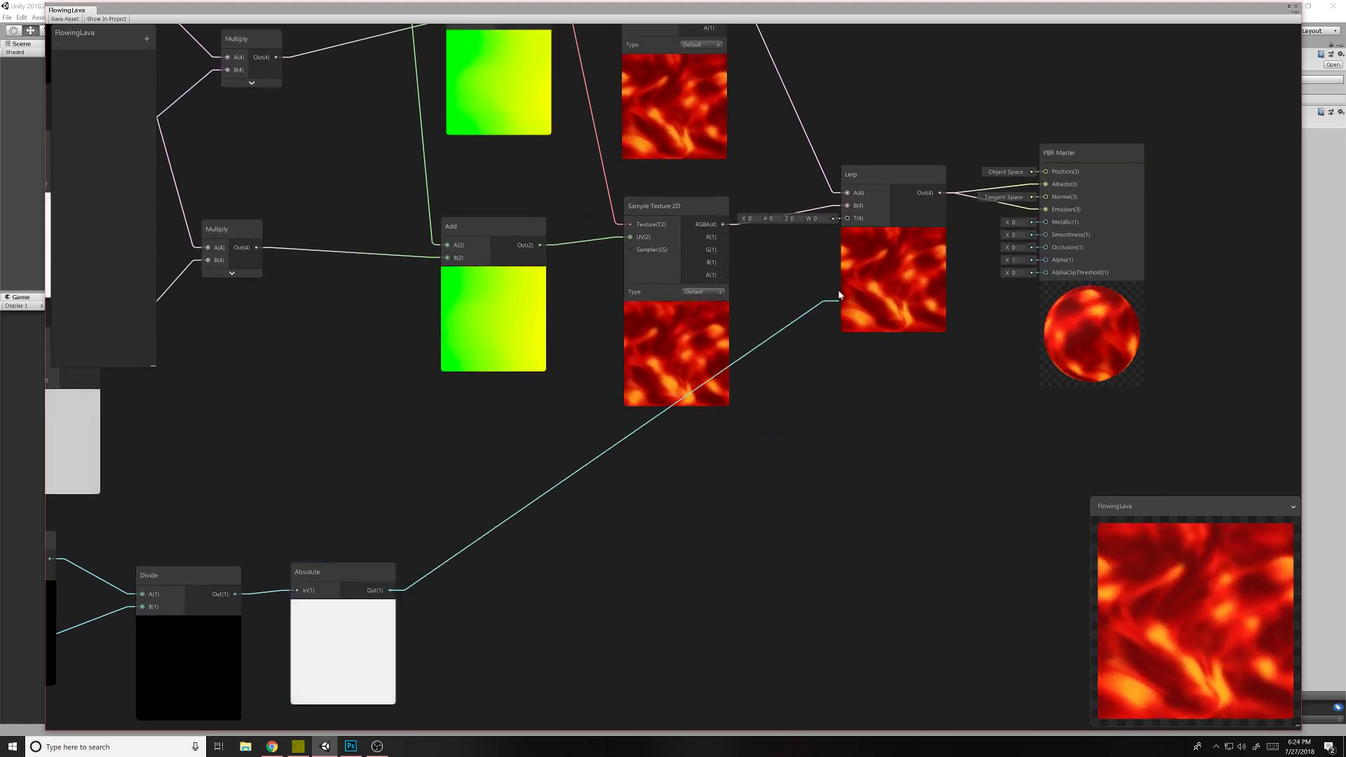
{"action": "left_click_drag", "start_coordinate": [841, 279], "coordinate": [854, 223]}
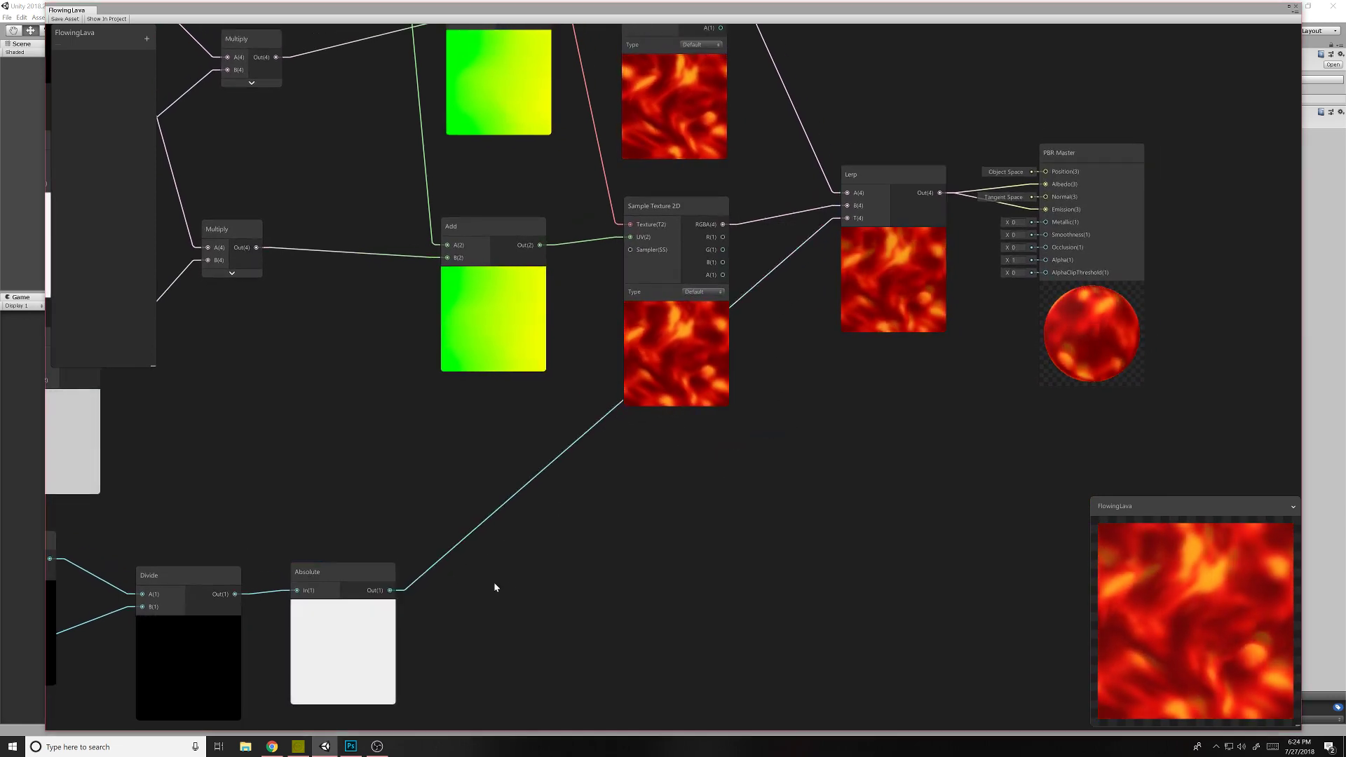
Step: Nudge the upper Fraction node, move the Subtract node slightly right, and bring the Vector 1 node feeding it closer
{"action": "middle_click_drag", "start_coordinate": [494, 587], "coordinate": [796, 388]}
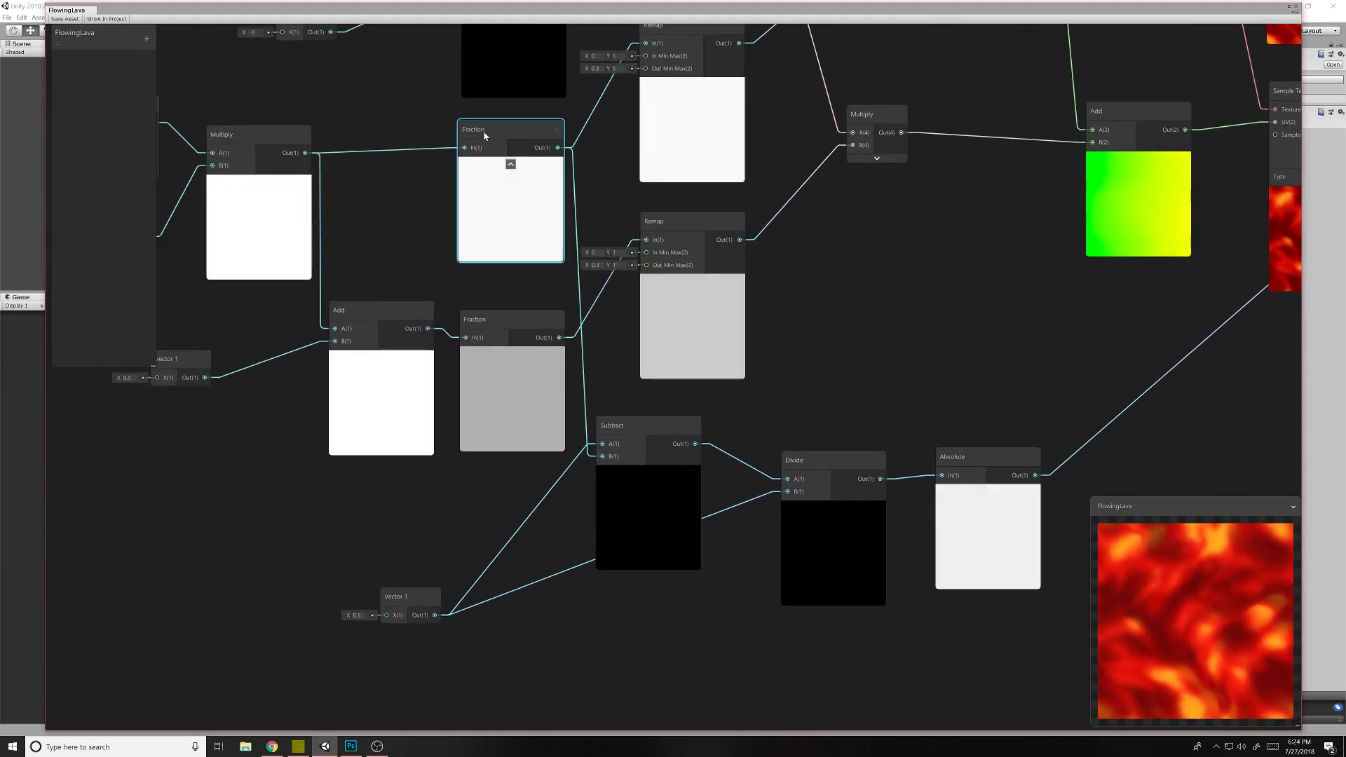
{"action": "left_click_drag", "start_coordinate": [482, 132], "coordinate": [480, 132]}
{"action": "left_click_drag", "start_coordinate": [643, 439], "coordinate": [661, 442]}
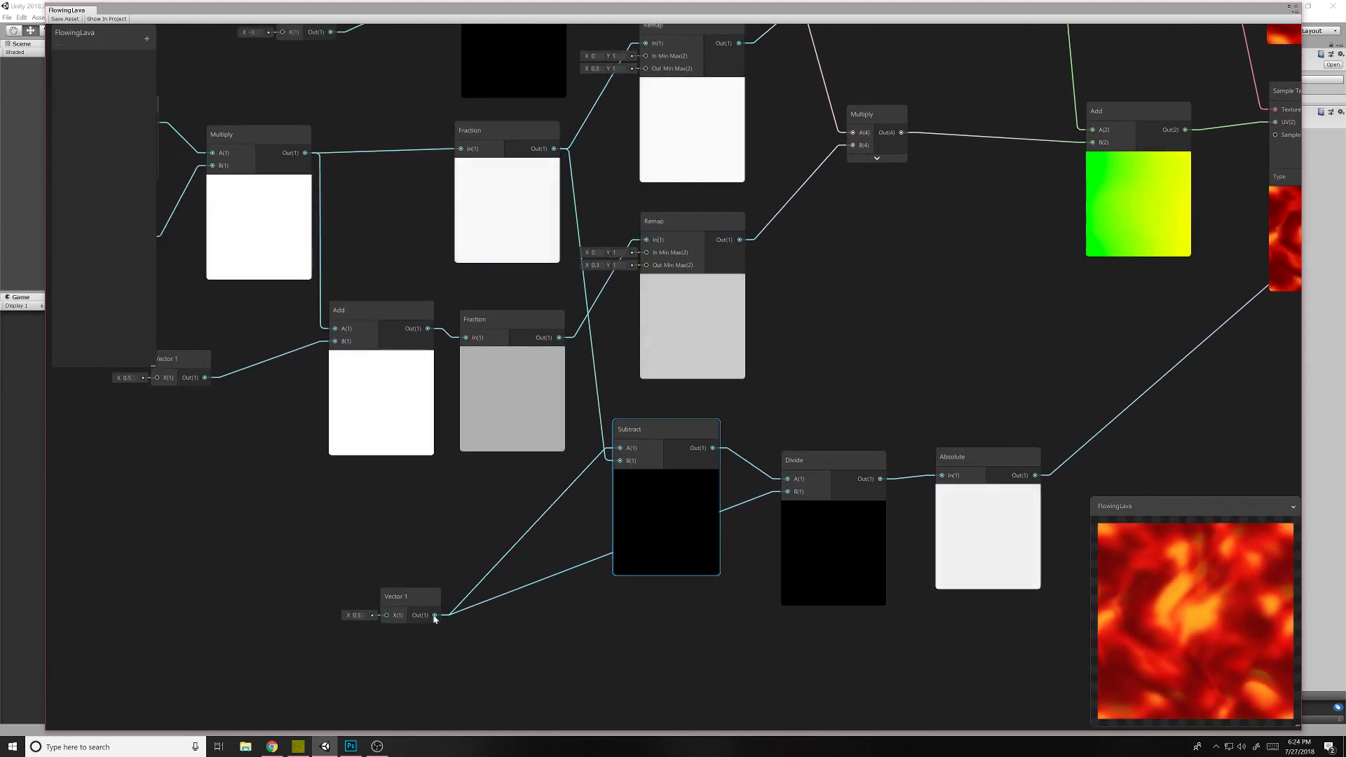
{"action": "left_click_drag", "start_coordinate": [422, 622], "coordinate": [449, 603]}
{"action": "left_click_drag", "start_coordinate": [655, 443], "coordinate": [659, 433]}
Step: Shift the Divide and Absolute nodes slightly down and to the left after the Subtract node
{"action": "middle_click_drag", "start_coordinate": [854, 420], "coordinate": [754, 413]}
{"action": "mouse_move", "coordinate": [722, 467]}
{"action": "left_mouse_down"}
{"action": "mouse_move", "coordinate": [734, 507]}
{"action": "mouse_move", "coordinate": [704, 537]}
{"action": "mouse_move", "coordinate": [707, 481]}
{"action": "left_mouse_up"}
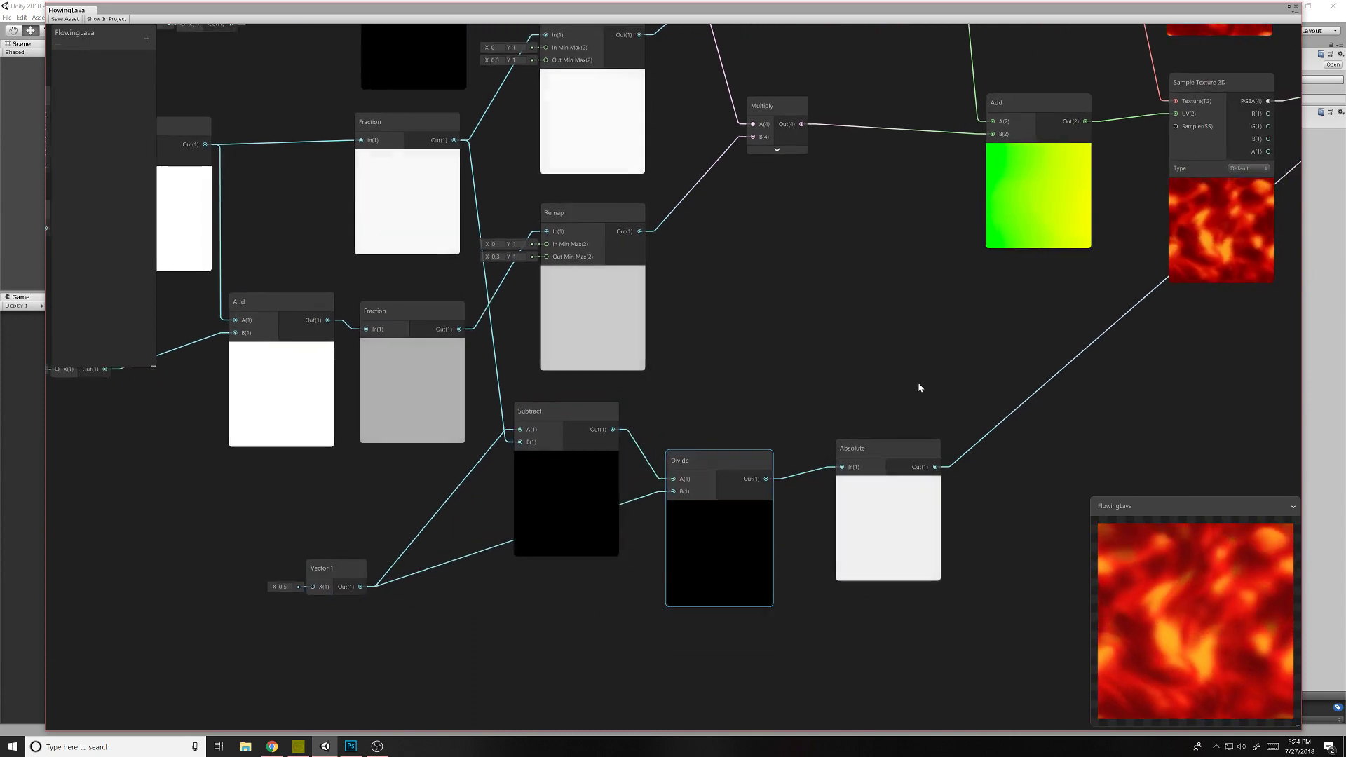
{"action": "middle_click_drag", "start_coordinate": [902, 388], "coordinate": [814, 412]}
{"action": "left_click_drag", "start_coordinate": [798, 471], "coordinate": [793, 480]}
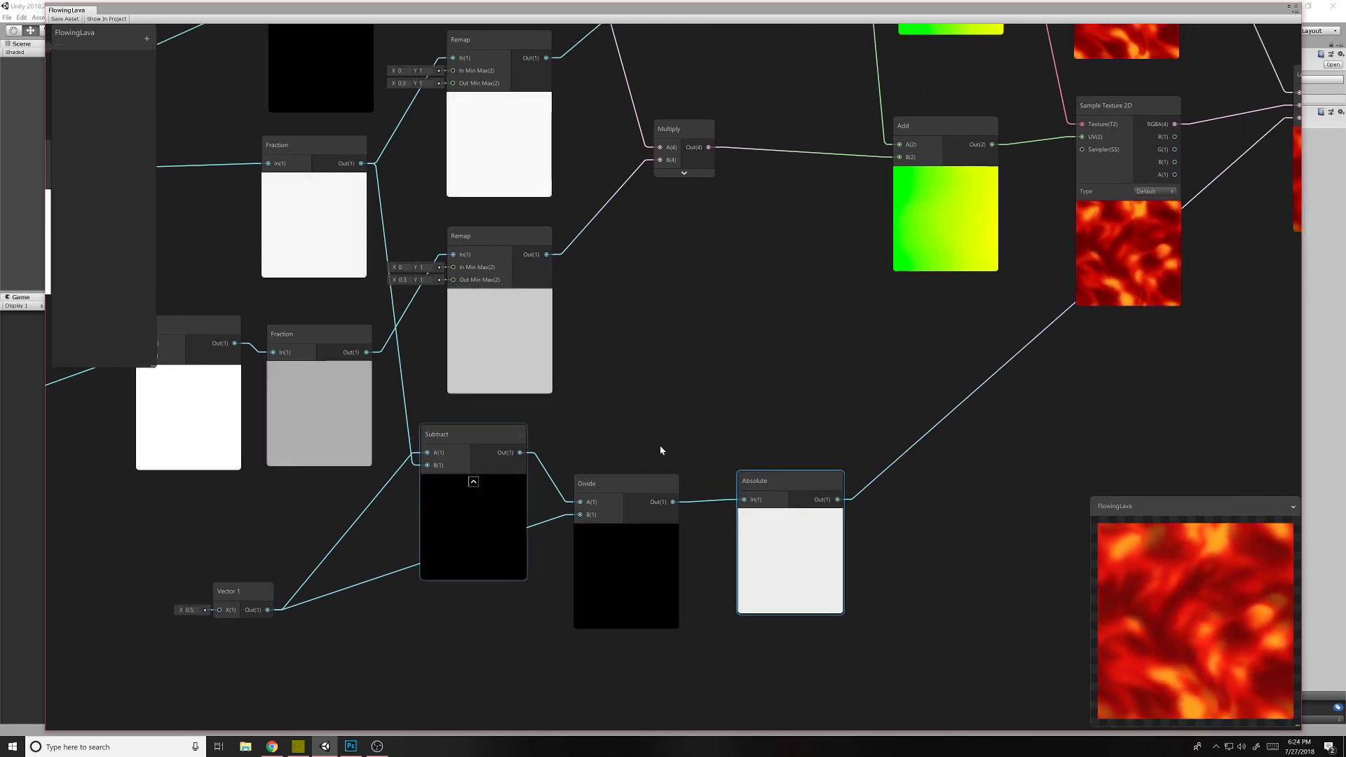
Step: Set the X value of the Vector 1 node feeding Subtract and Divide to 1
{"action": "middle_click_drag", "start_coordinate": [832, 391], "coordinate": [785, 394]}
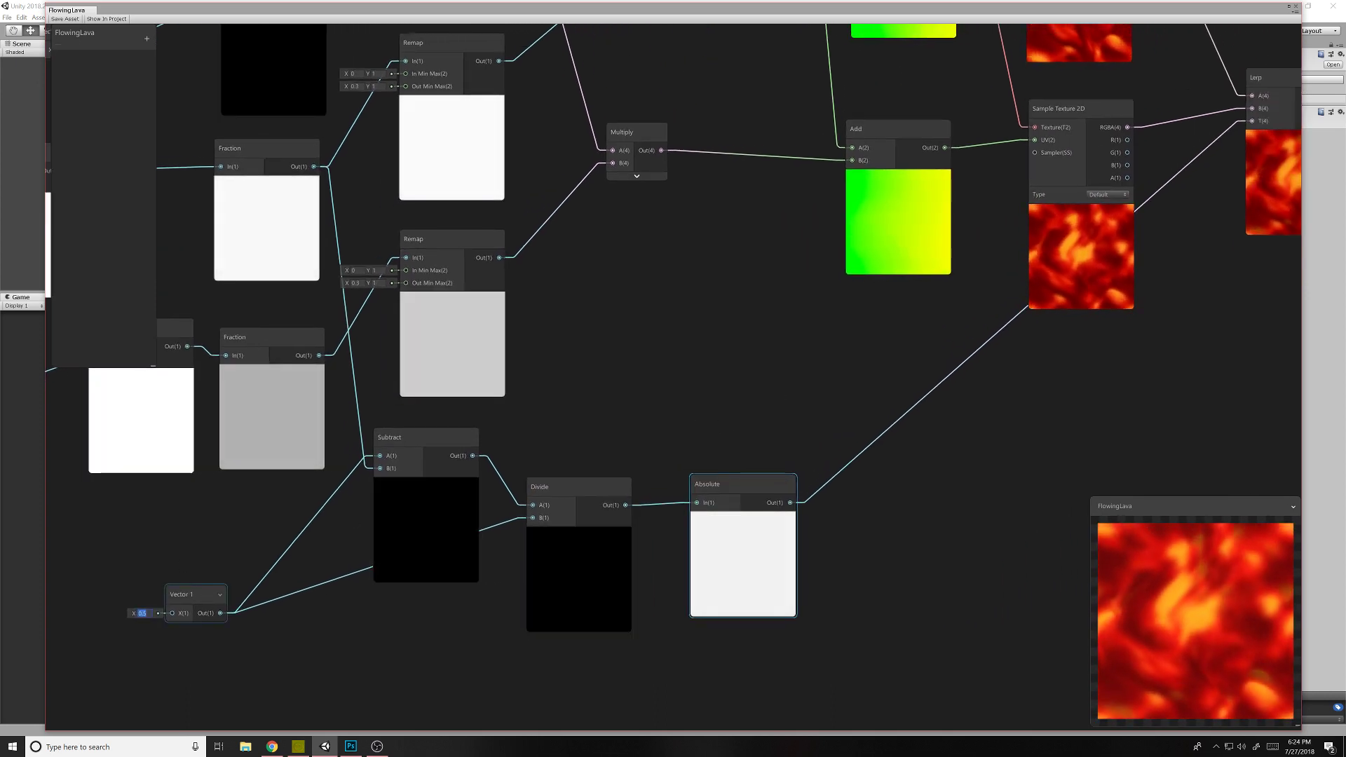
{"action": "type", "text": "1"}
{"action": "left_click", "coordinate": [215, 565]}
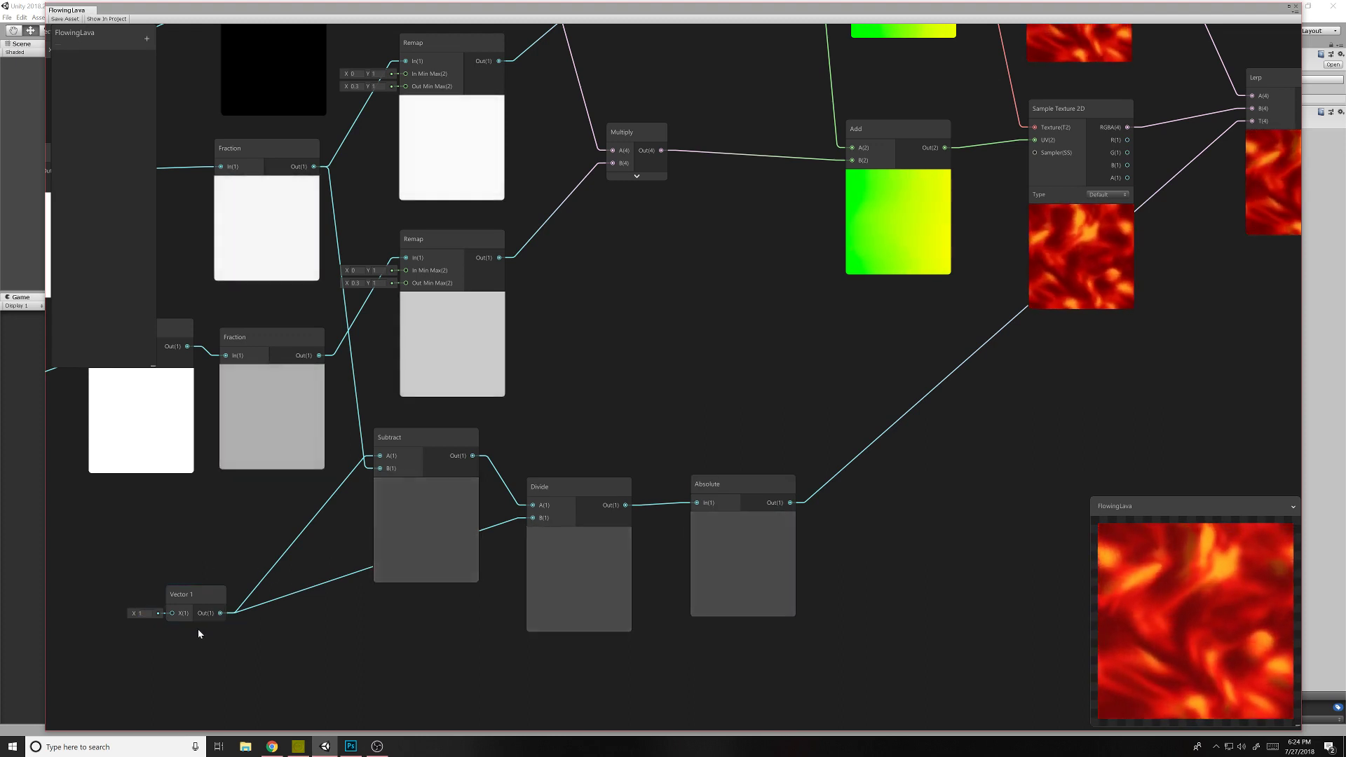
Step: Set the X value of the Vector 1 node feeding Subtract and Divide to 0 and check the Lerp preview
{"action": "type", "text": "0"}
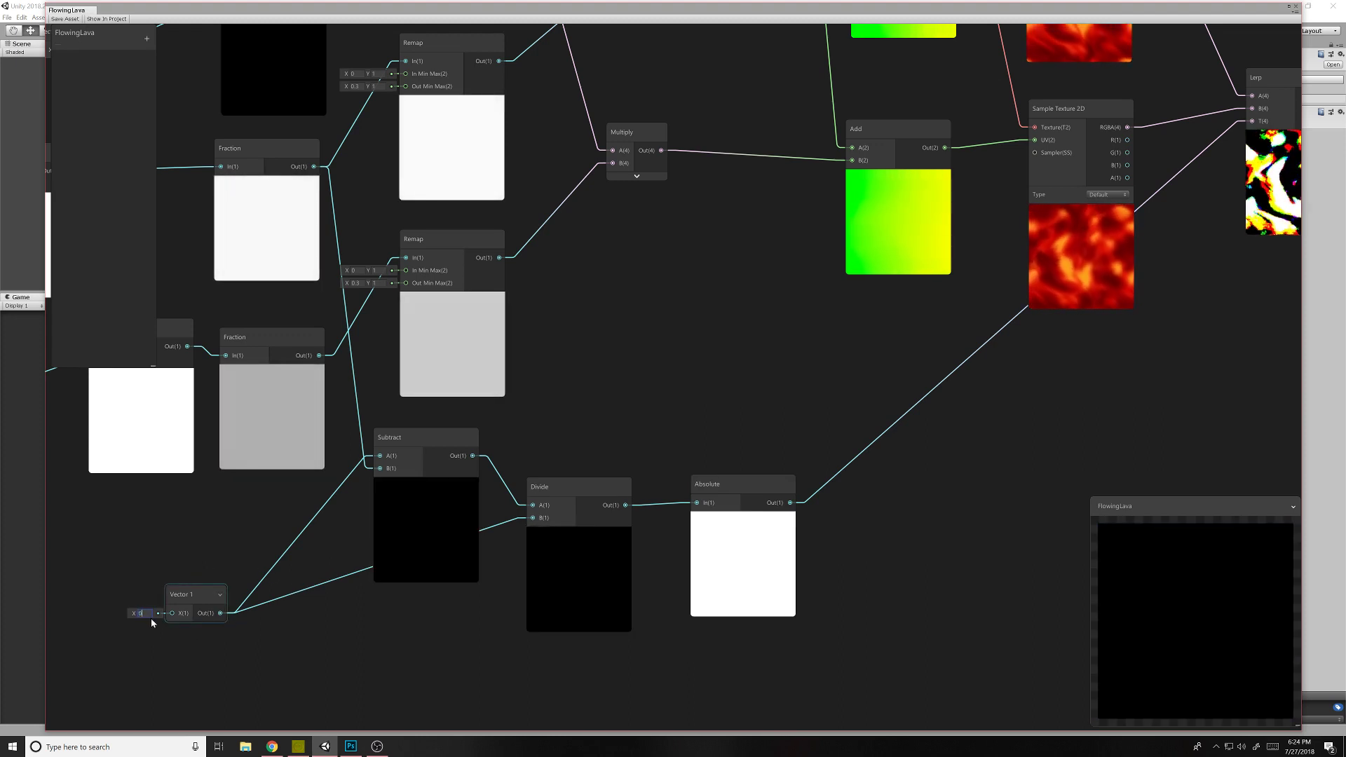
{"action": "middle_click_drag", "start_coordinate": [962, 432], "coordinate": [421, 527]}
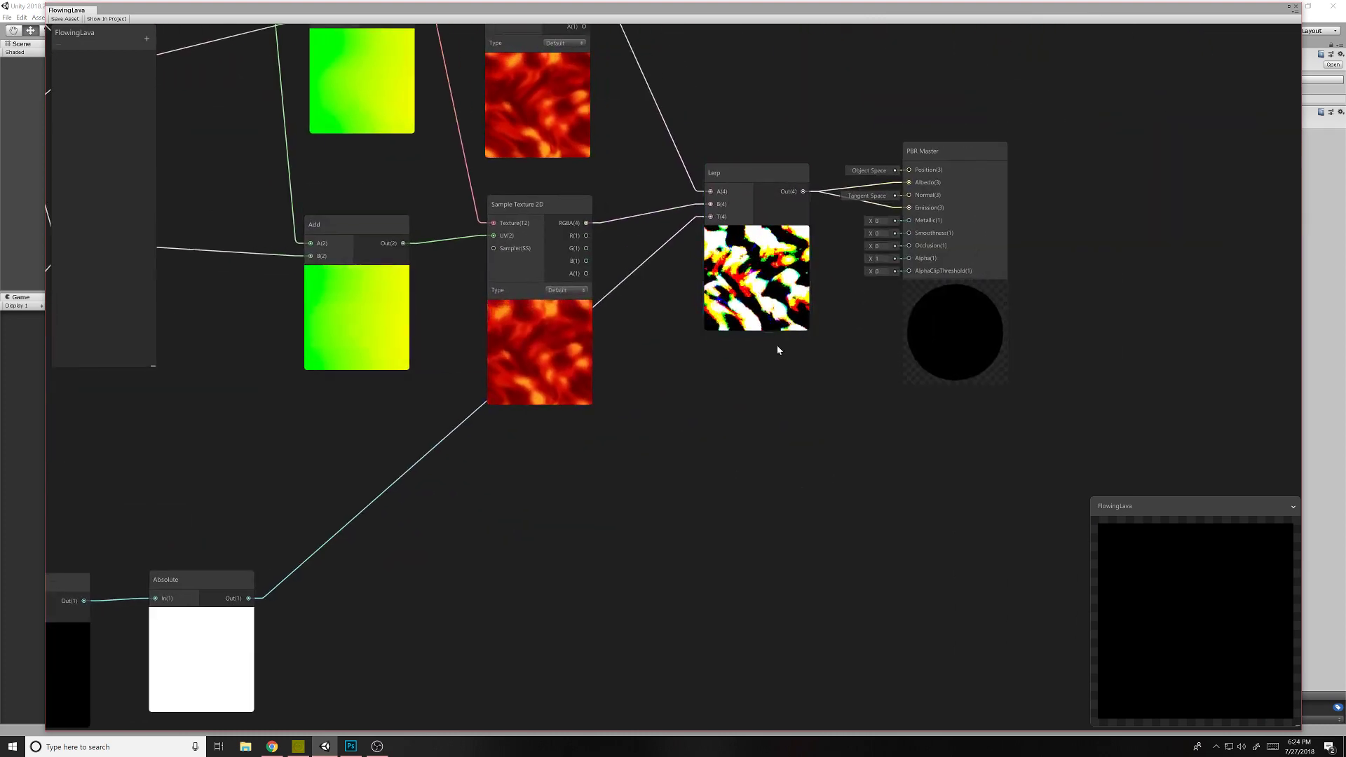
Step: Set the X value of the Vector 1 node feeding Subtract and Divide to 0.5
{"action": "middle_click_drag", "start_coordinate": [524, 560], "coordinate": [971, 433]}
{"action": "middle_click_drag", "start_coordinate": [591, 396], "coordinate": [727, 383]}
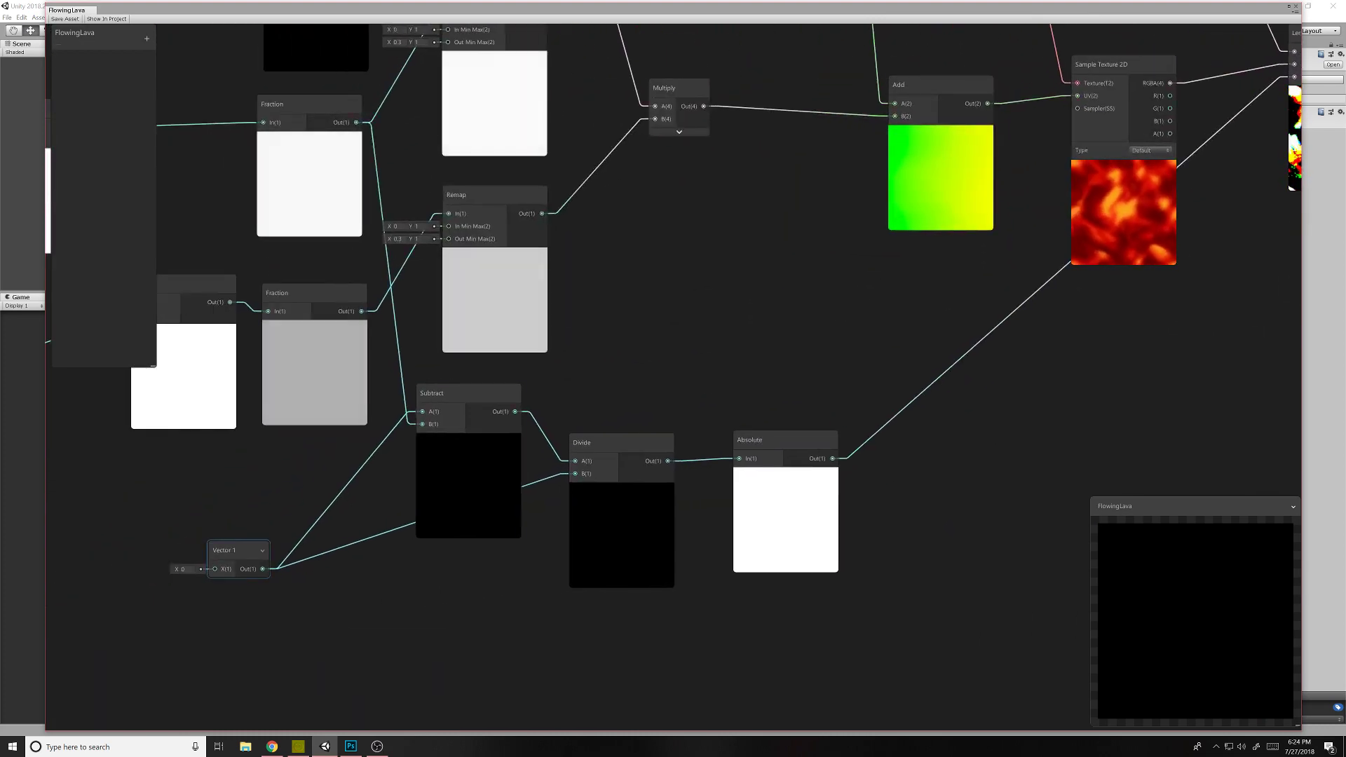
{"action": "left_click", "coordinate": [702, 420]}
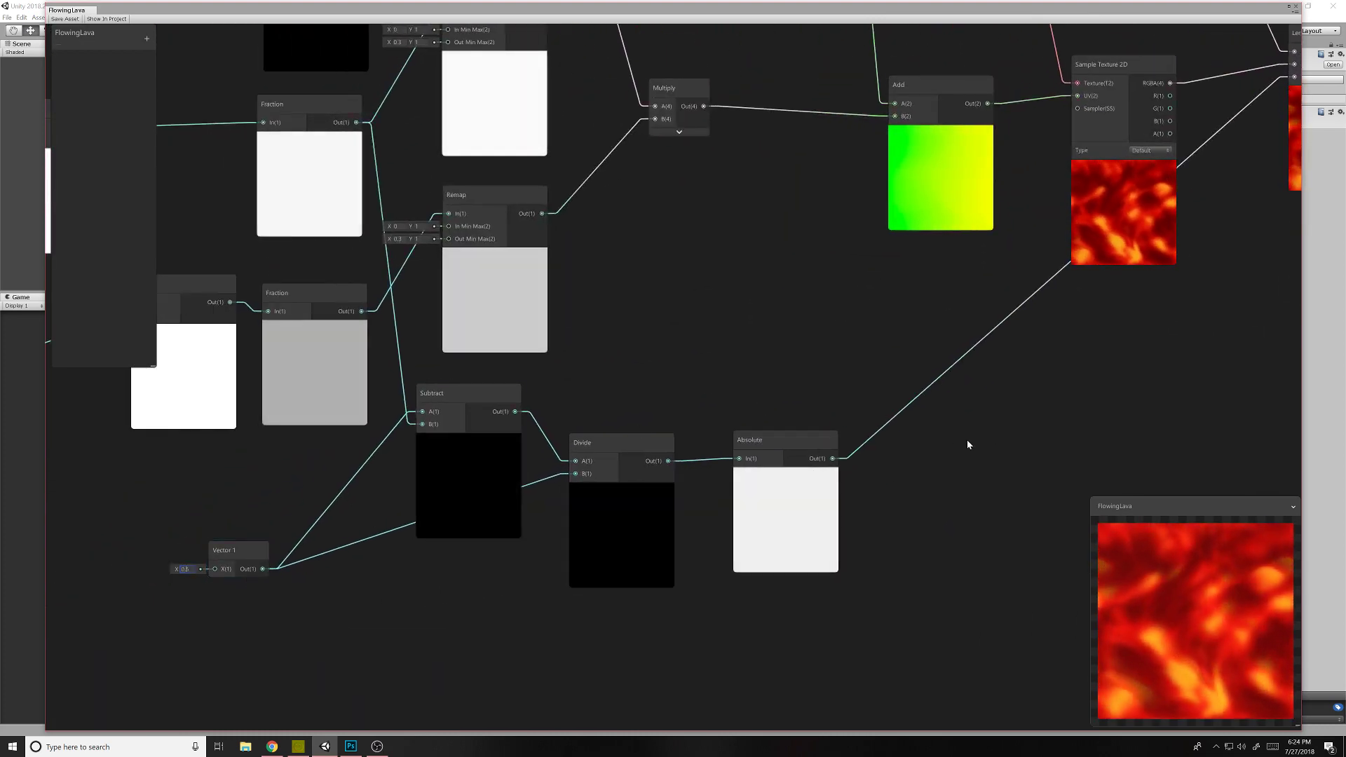
Step: Trace the blend from the Absolute node through the Lerp node to the PBR Master node
{"action": "middle_click_drag", "start_coordinate": [970, 442], "coordinate": [722, 550]}
{"action": "left_click", "coordinate": [451, 571]}
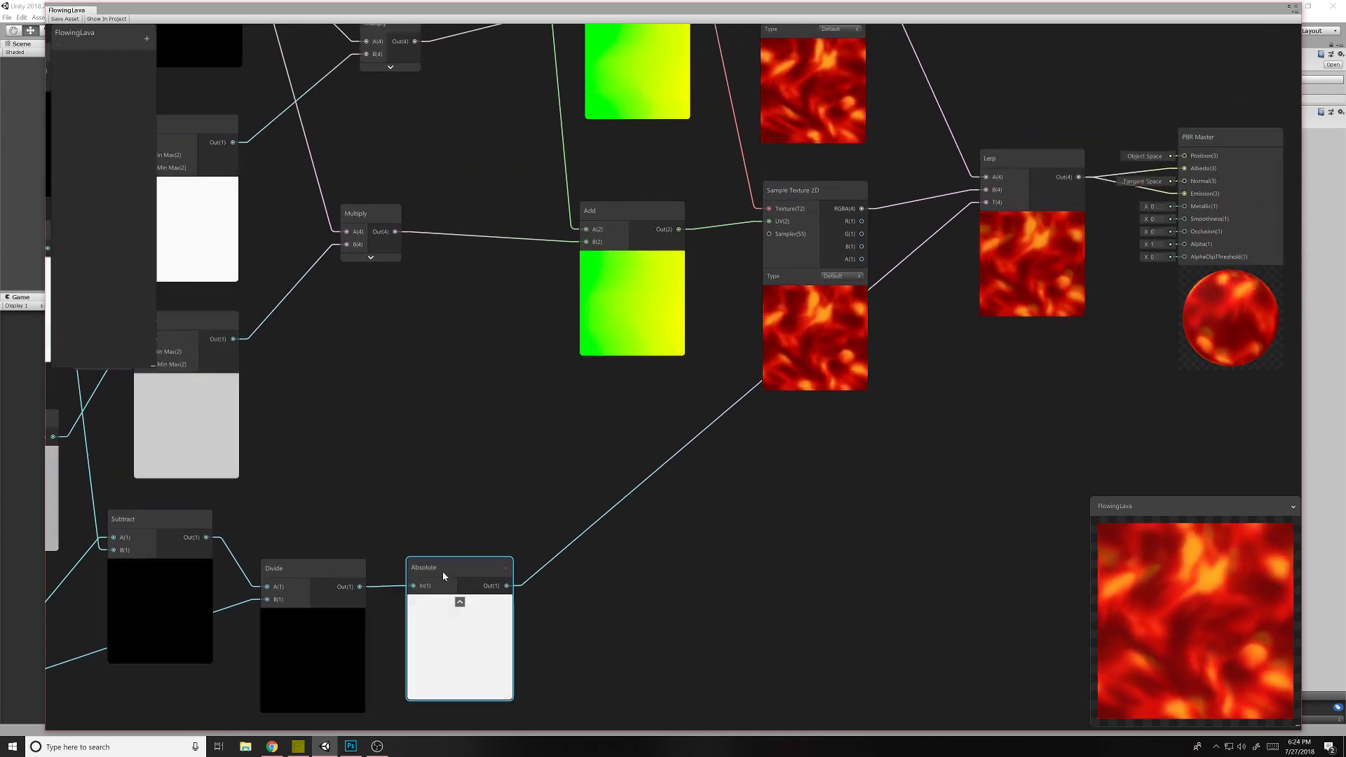
{"action": "middle_click_drag", "start_coordinate": [779, 499], "coordinate": [699, 543]}
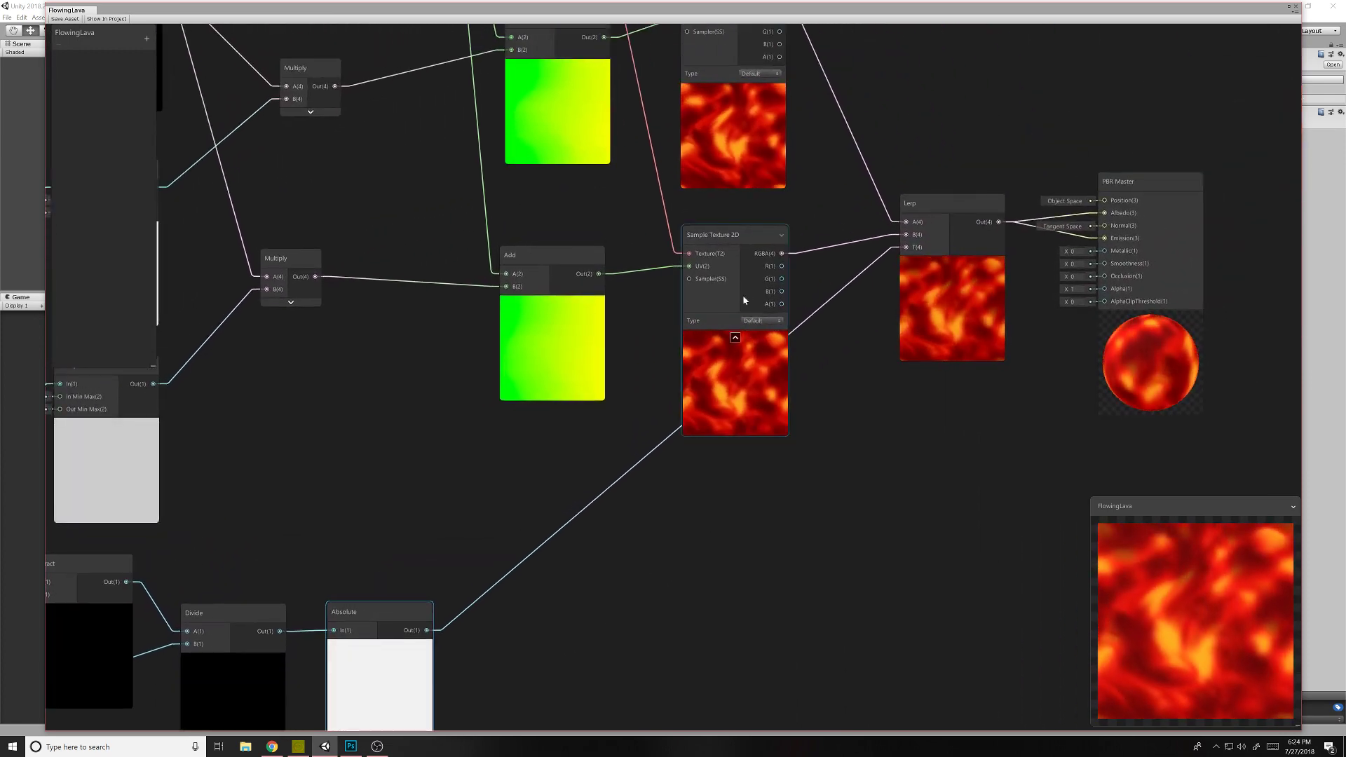
{"action": "left_click", "coordinate": [954, 214]}
{"action": "left_click_drag", "start_coordinate": [955, 211], "coordinate": [955, 210]}
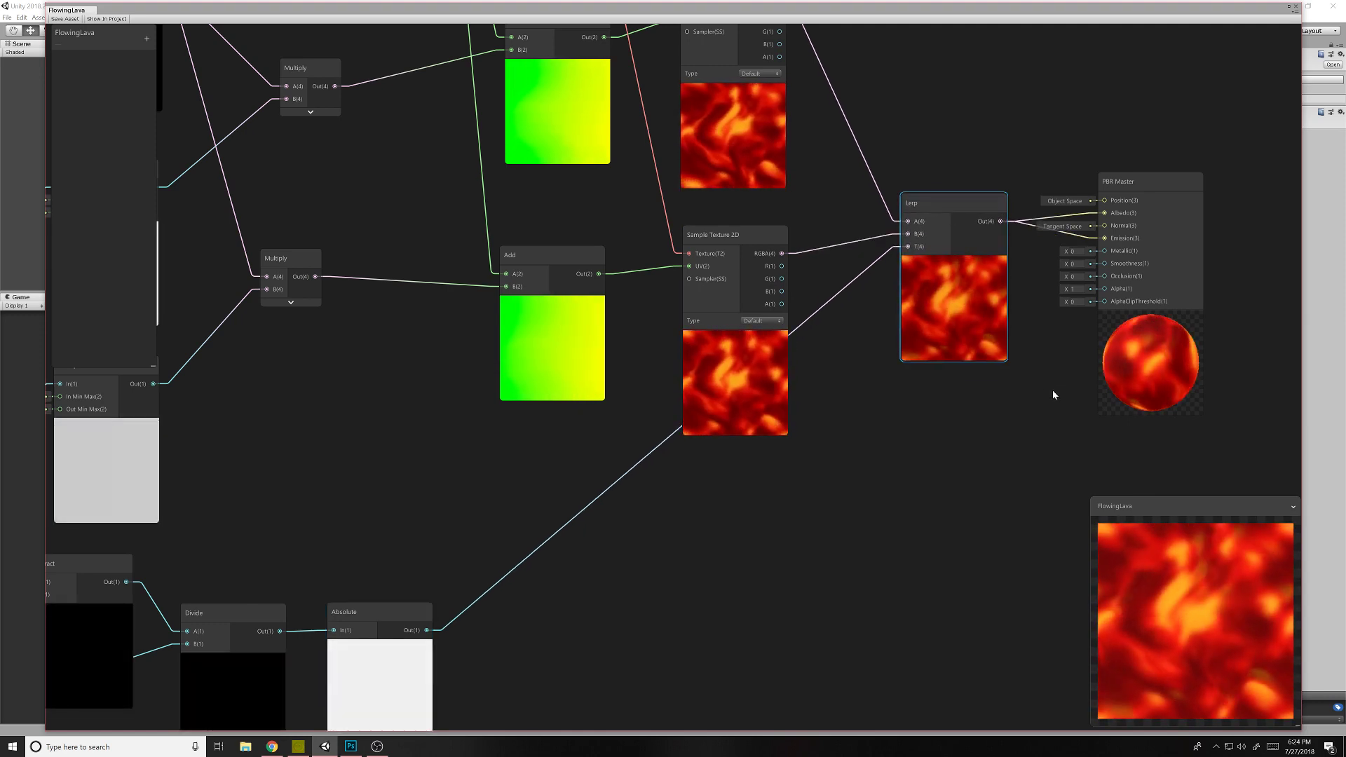
{"action": "middle_click_drag", "start_coordinate": [1050, 393], "coordinate": [953, 449]}
{"action": "left_click", "coordinate": [1052, 246]}
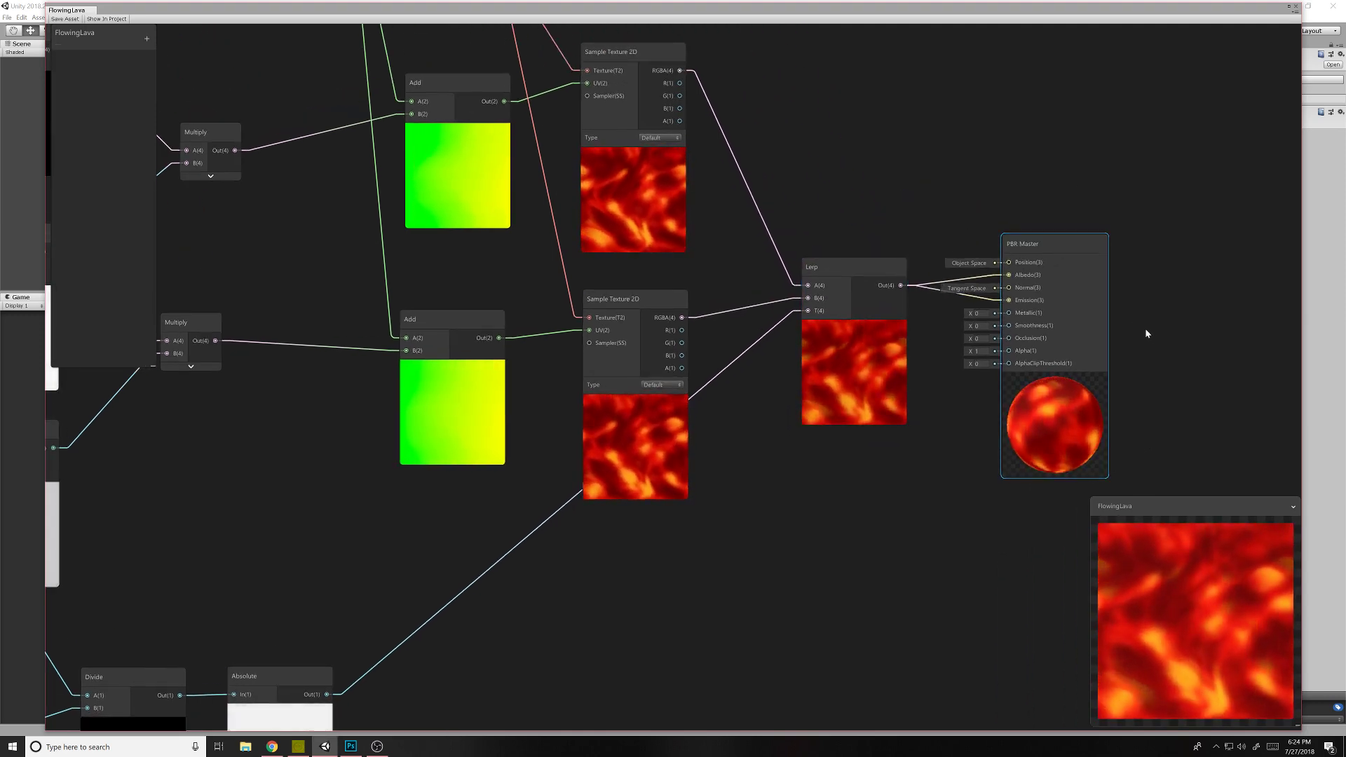
{"action": "middle_click_drag", "start_coordinate": [1134, 326], "coordinate": [1070, 299]}
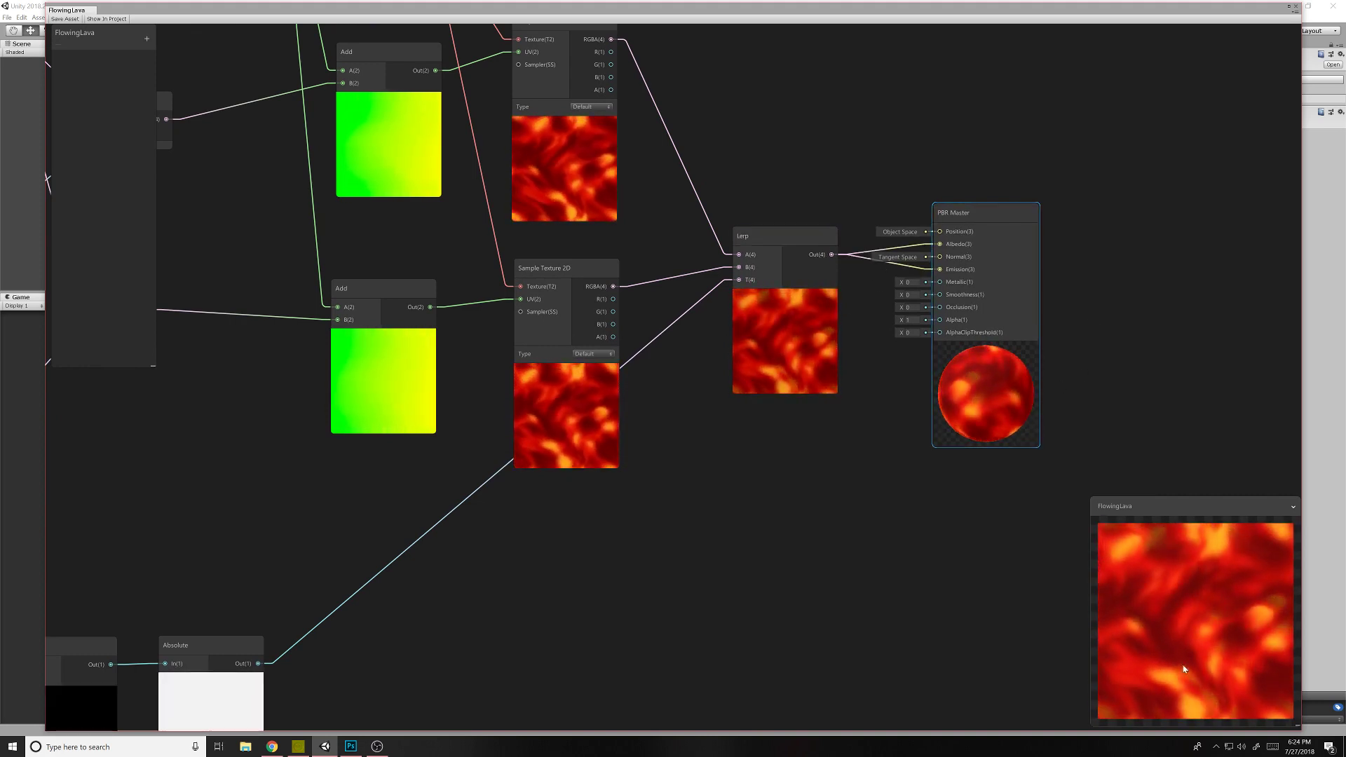
Step: Rotate the FlowingLava preview slightly and review the overall node network leading to PBR Master
{"action": "left_click_drag", "start_coordinate": [1216, 681], "coordinate": [1225, 667]}
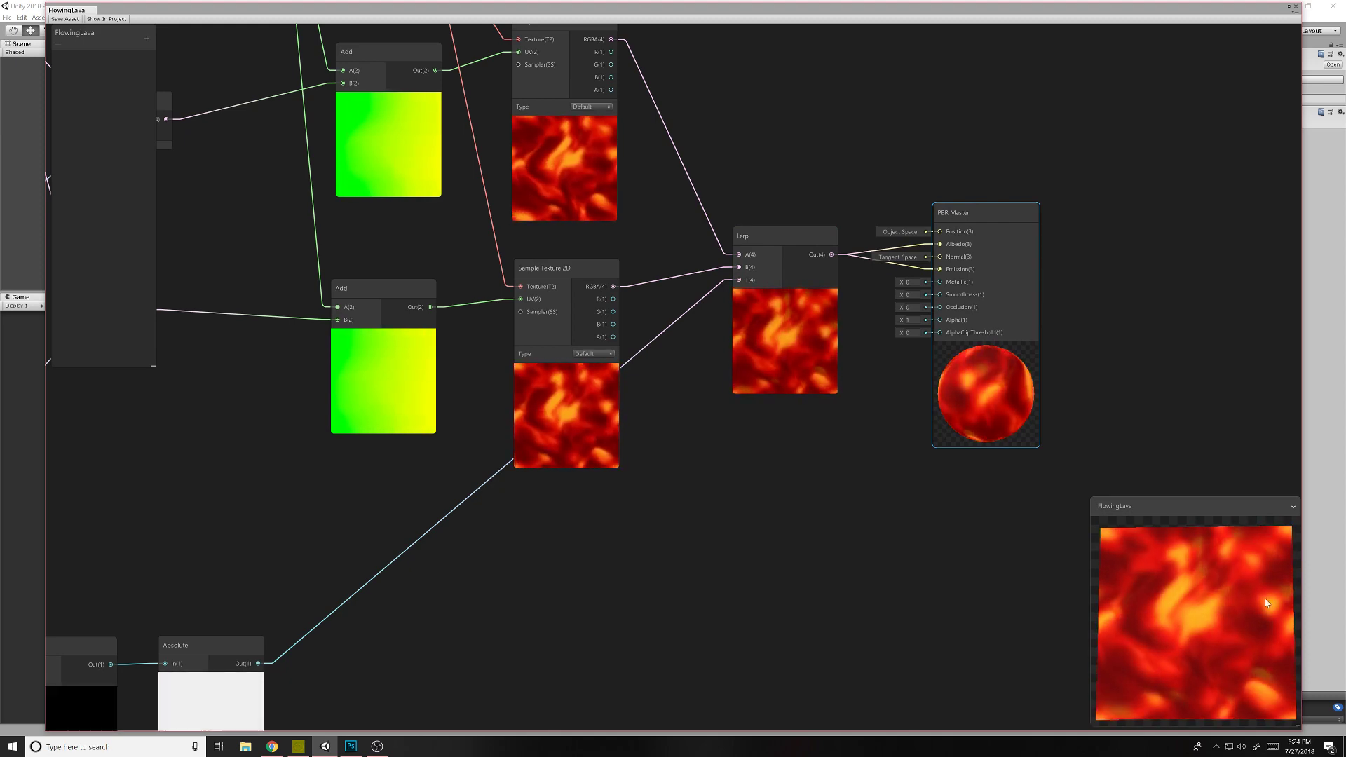
{"action": "left_click_drag", "start_coordinate": [1265, 598], "coordinate": [1269, 642]}
{"action": "scroll", "coordinate": [632, 491], "scroll_direction": "down", "scroll_amount": 3}
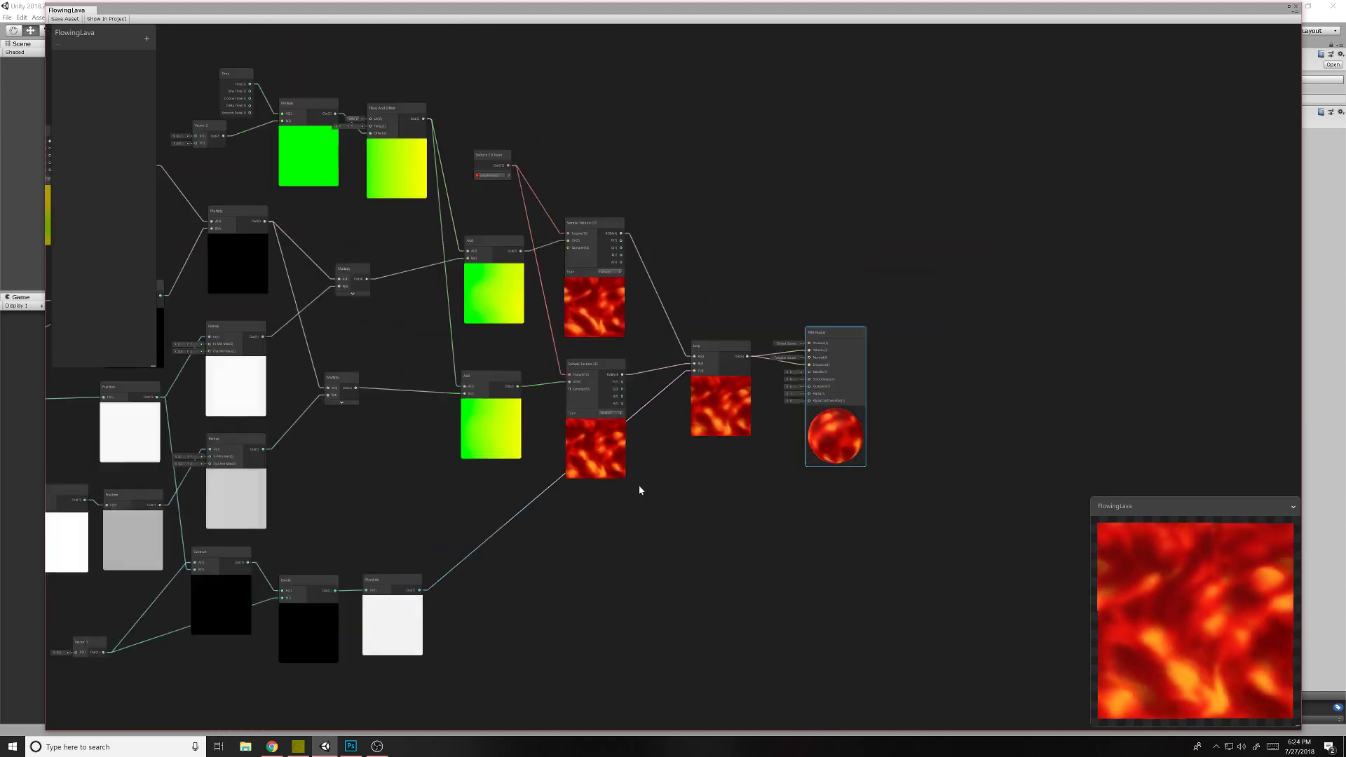
{"action": "middle_click_drag", "start_coordinate": [596, 531], "coordinate": [628, 542]}
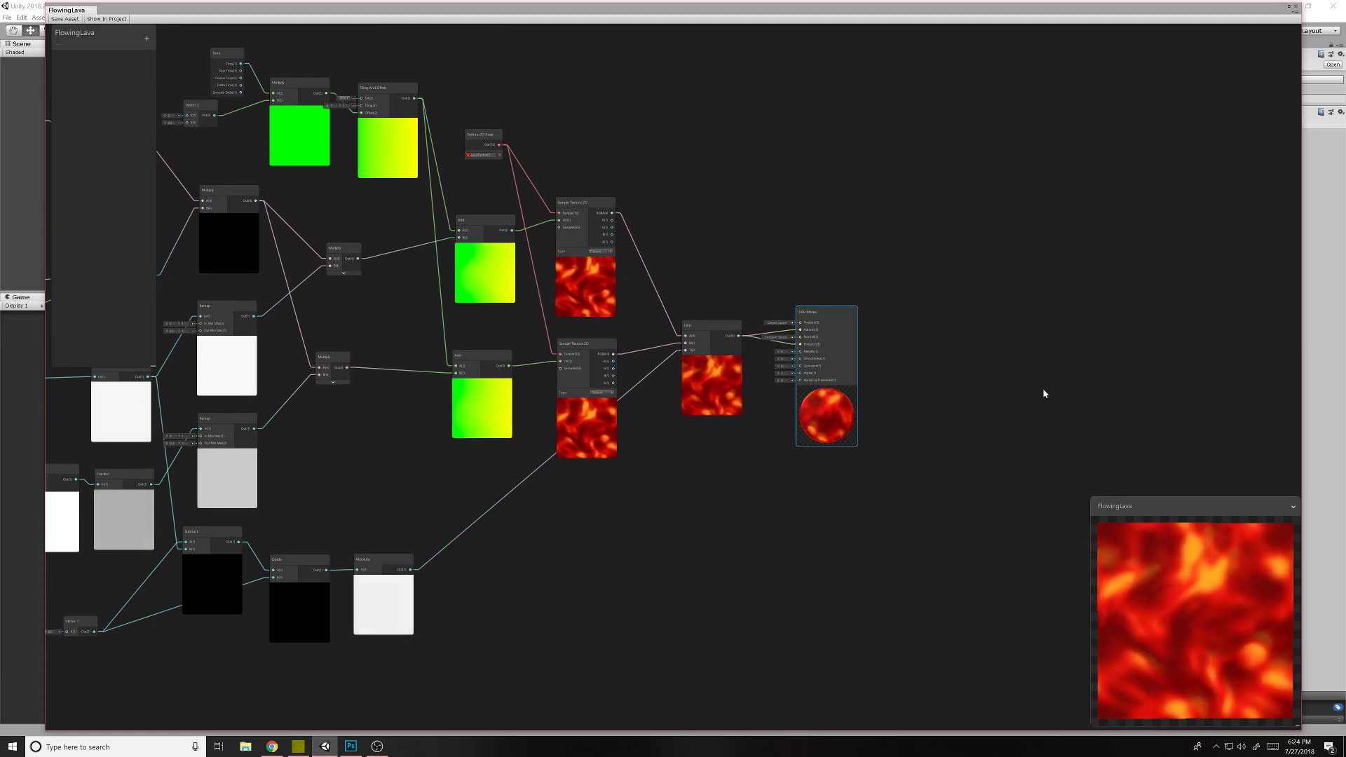
{"action": "middle_click_drag", "start_coordinate": [1045, 394], "coordinate": [1215, 403]}
{"action": "scroll", "coordinate": [1129, 380], "scroll_direction": "up", "scroll_amount": 2}
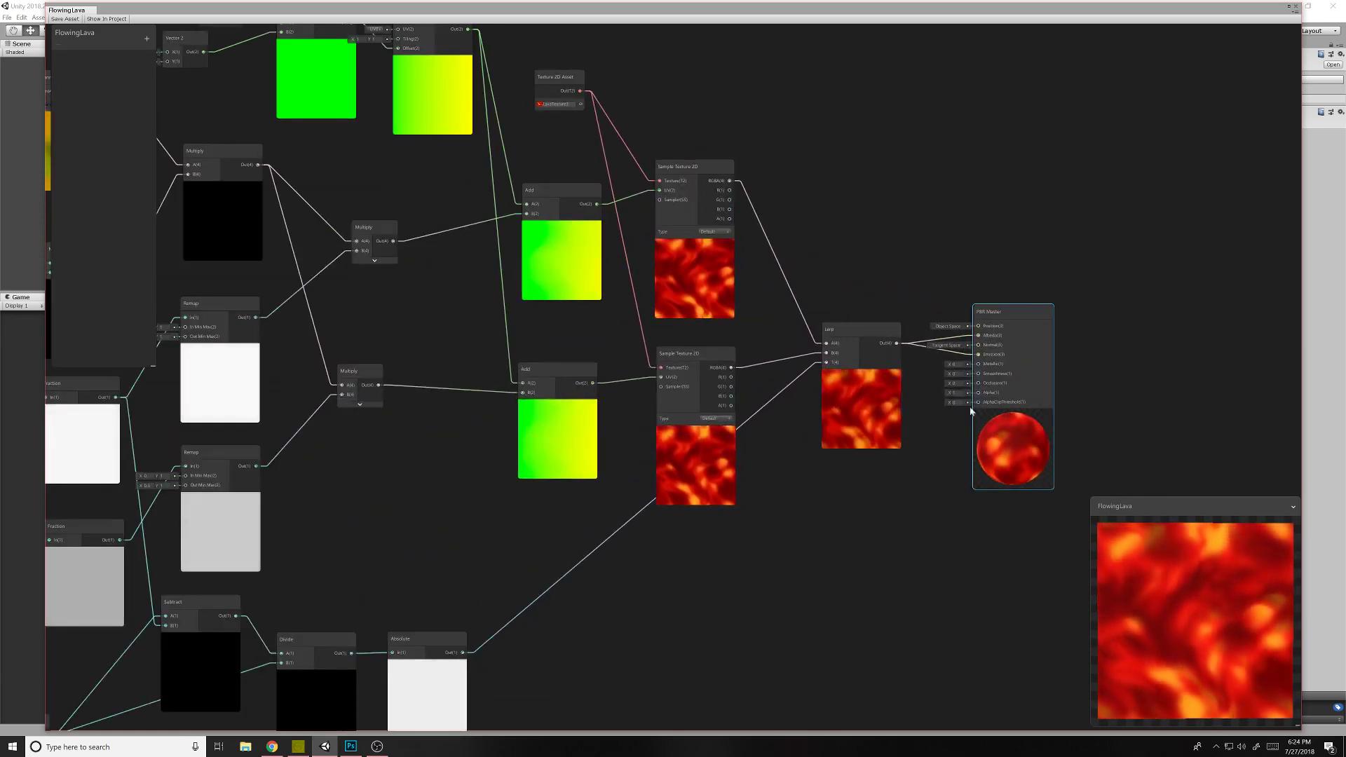